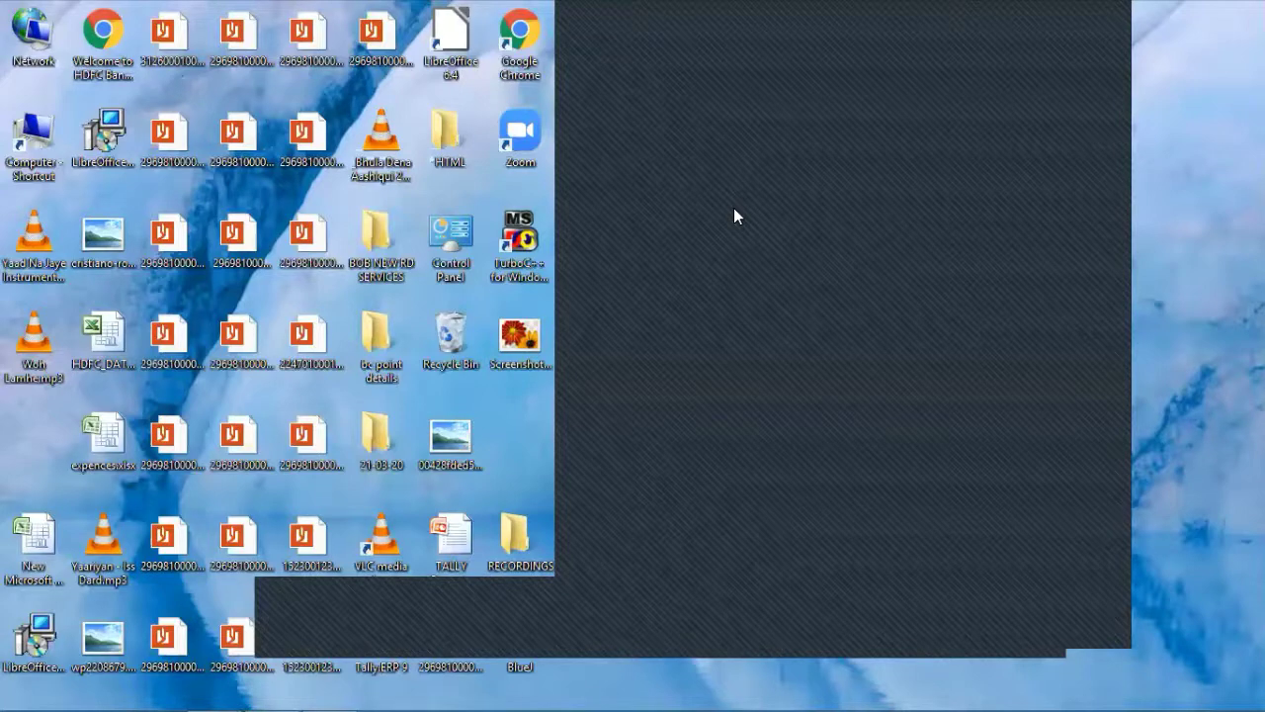
- Switch to the blank Document1 window in Microsoft Word
key("alt+Tab")
key("alt+Tab")
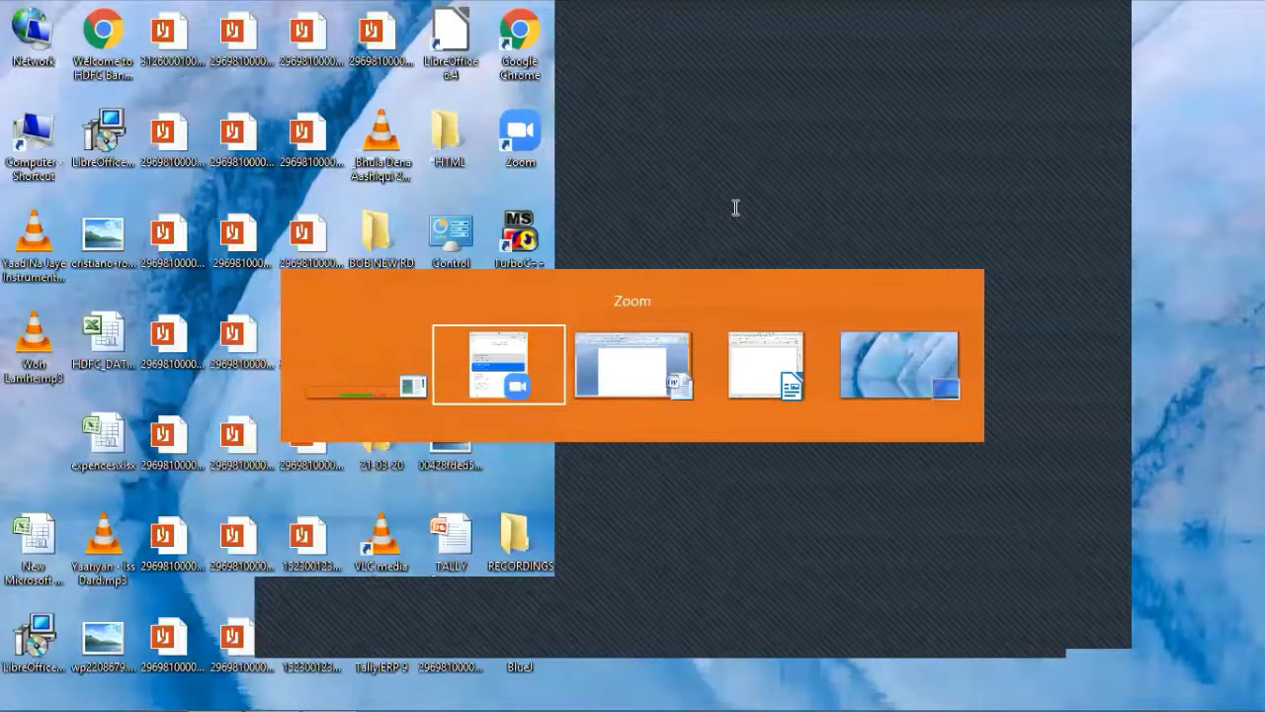
key("alt+Tab")
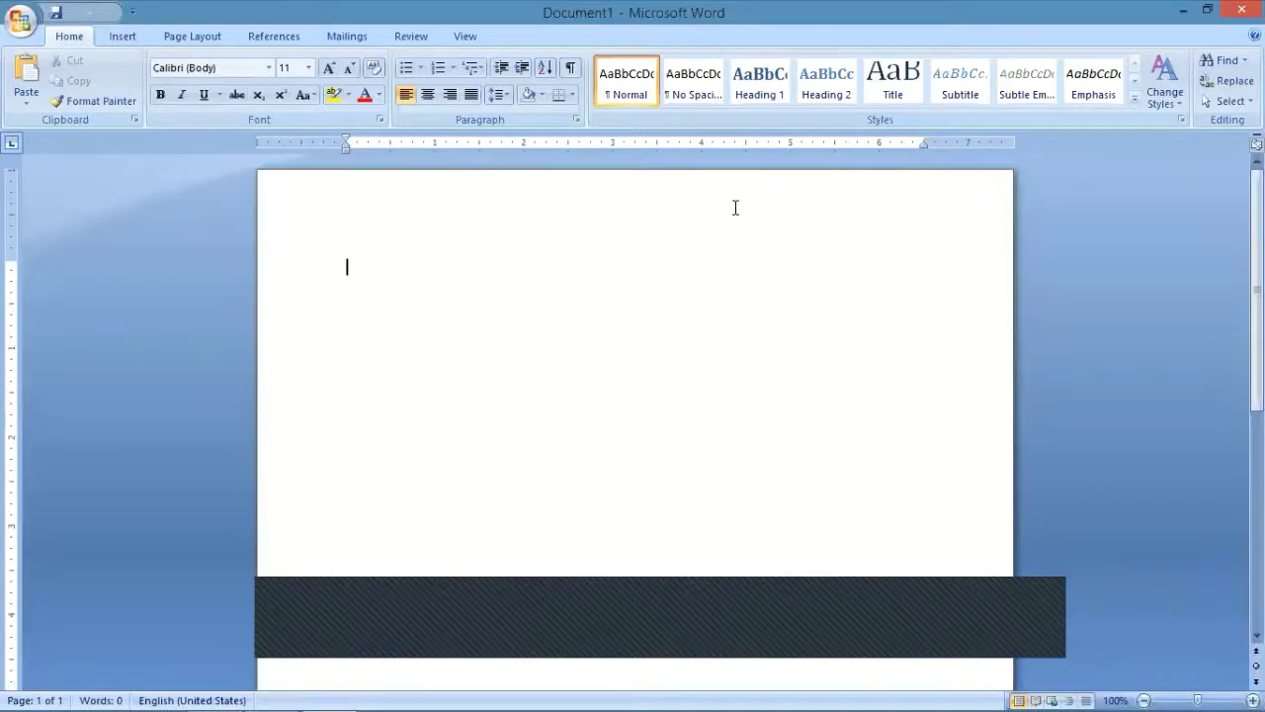
- View the list of existing macros in all active templates and documents, and close it without creating one
left_click(466, 35)
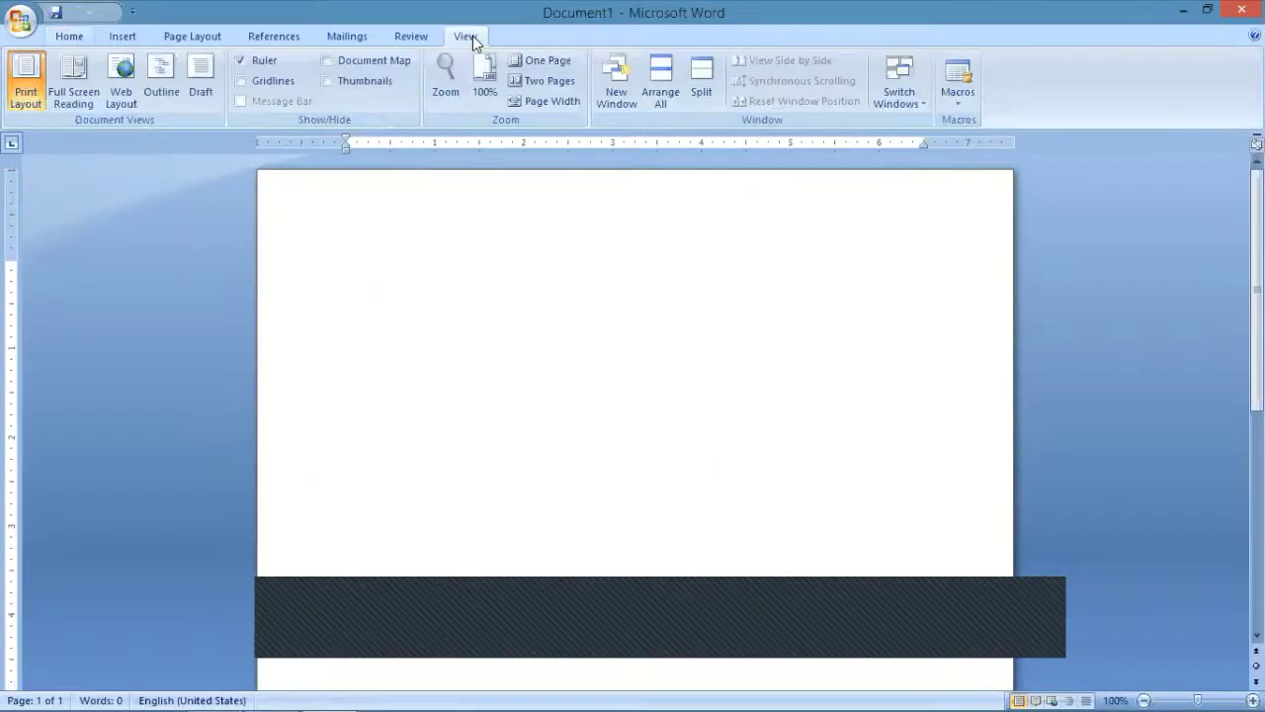
left_click(967, 98)
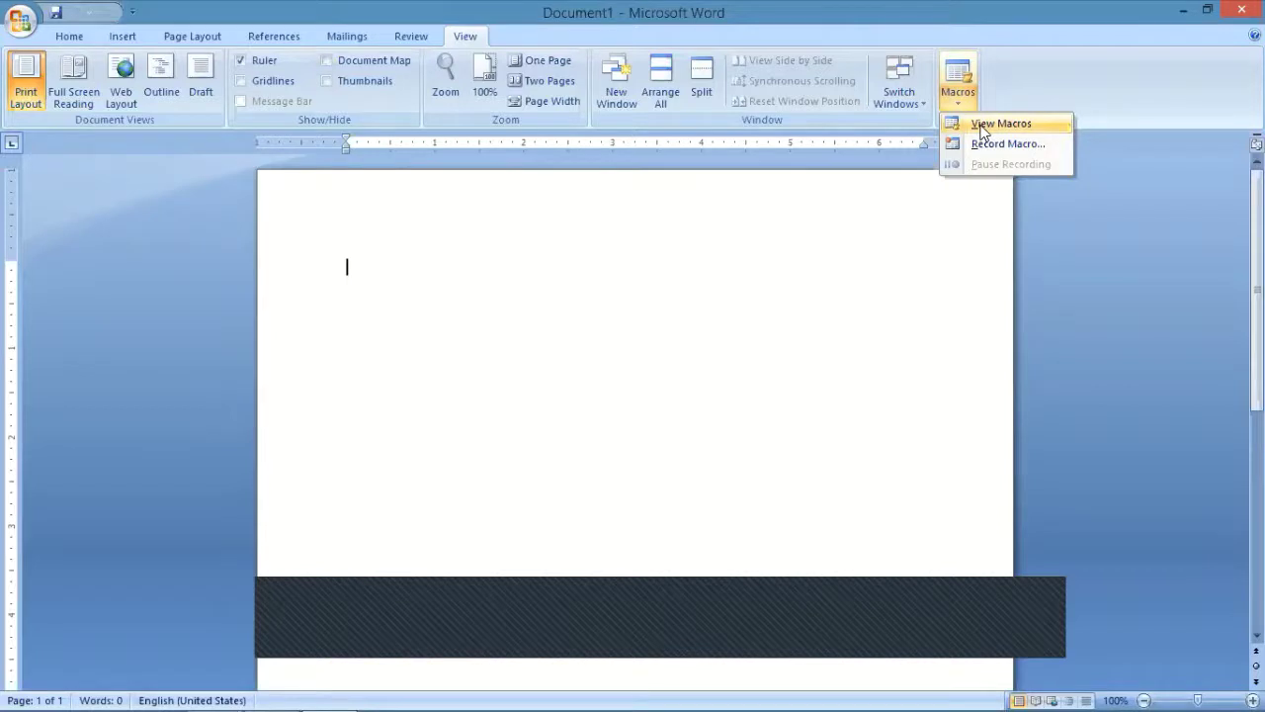
left_click(976, 145)
left_click(1021, 125)
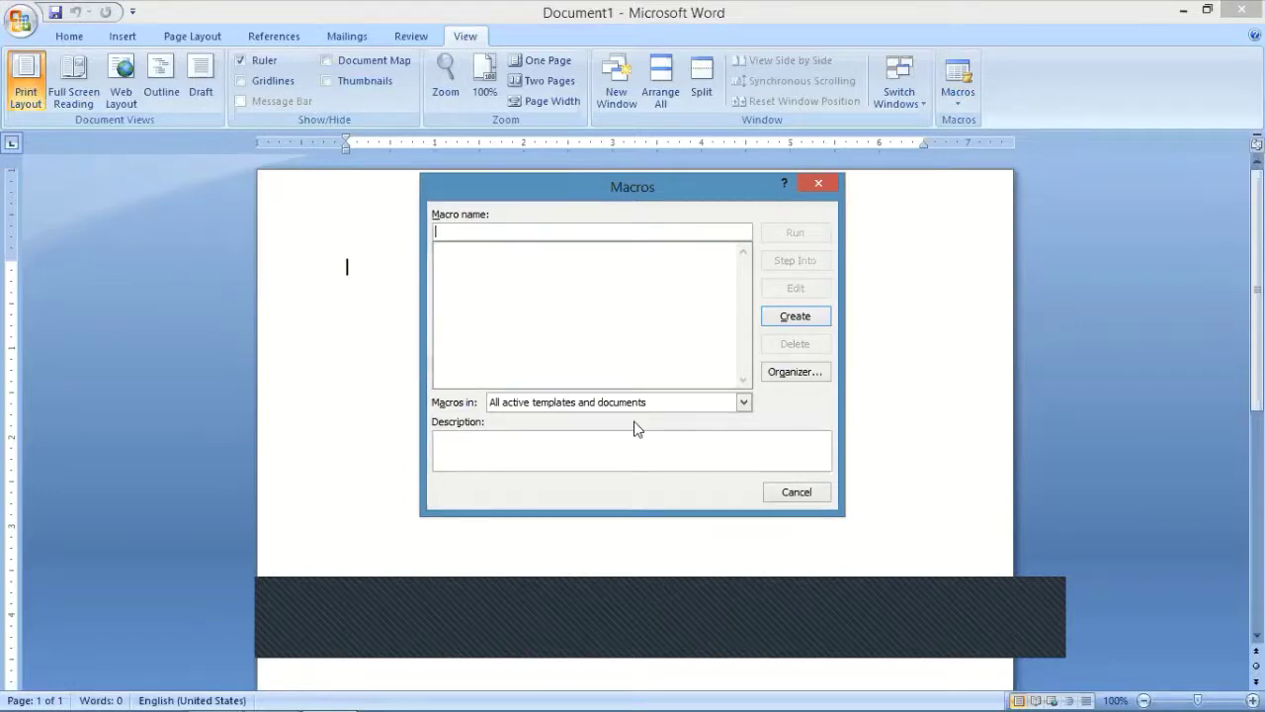
left_click(826, 496)
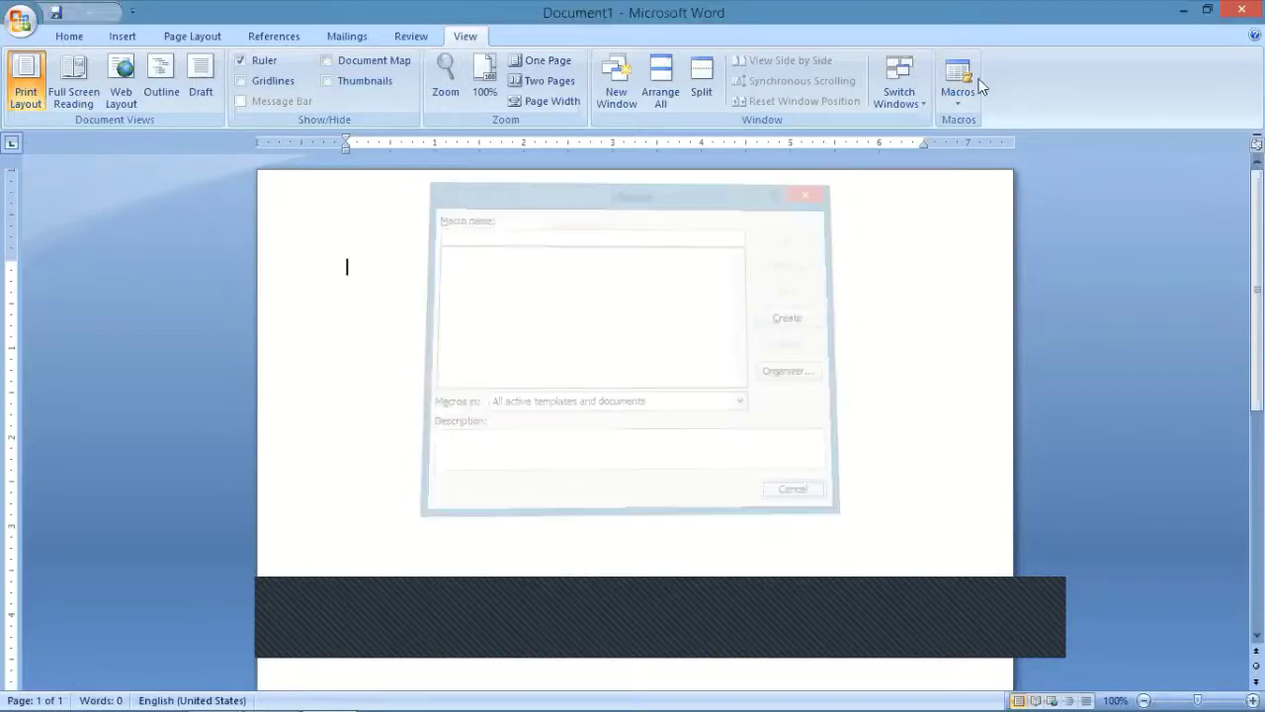
- Set up a new macro recording named "list", stored in All Documents (Normal.dotm)
left_click(958, 103)
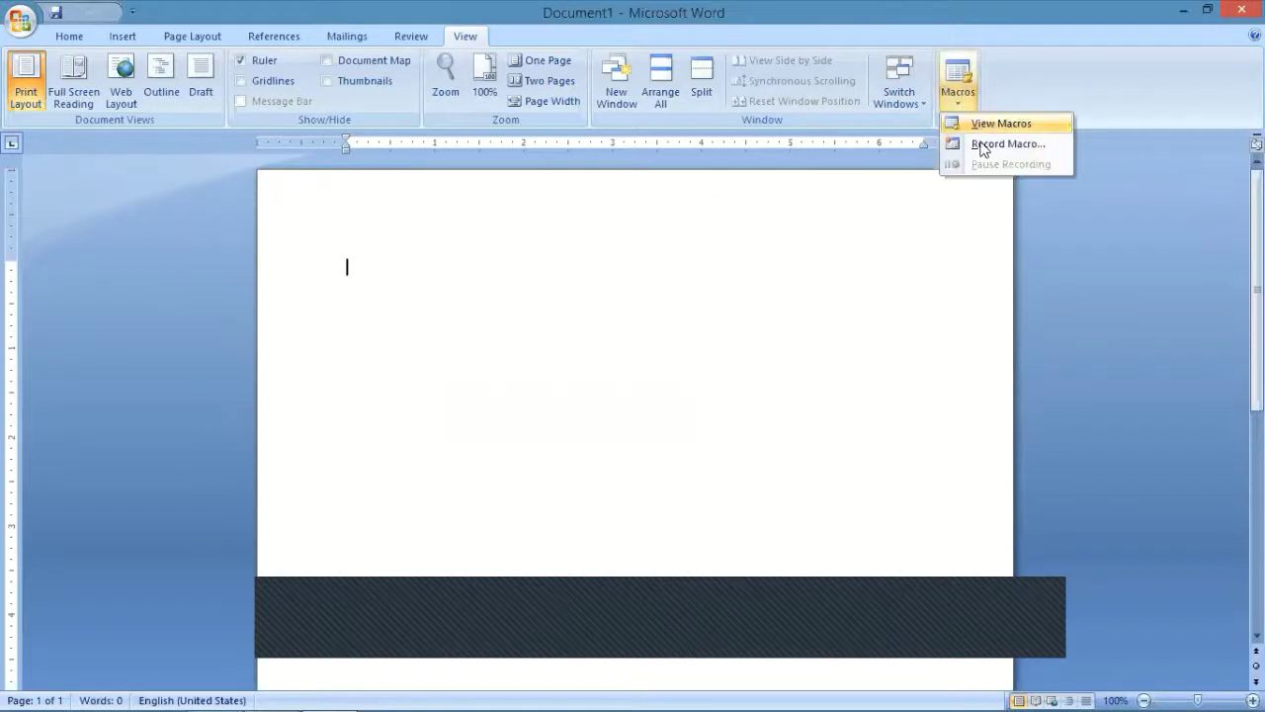
left_click(989, 144)
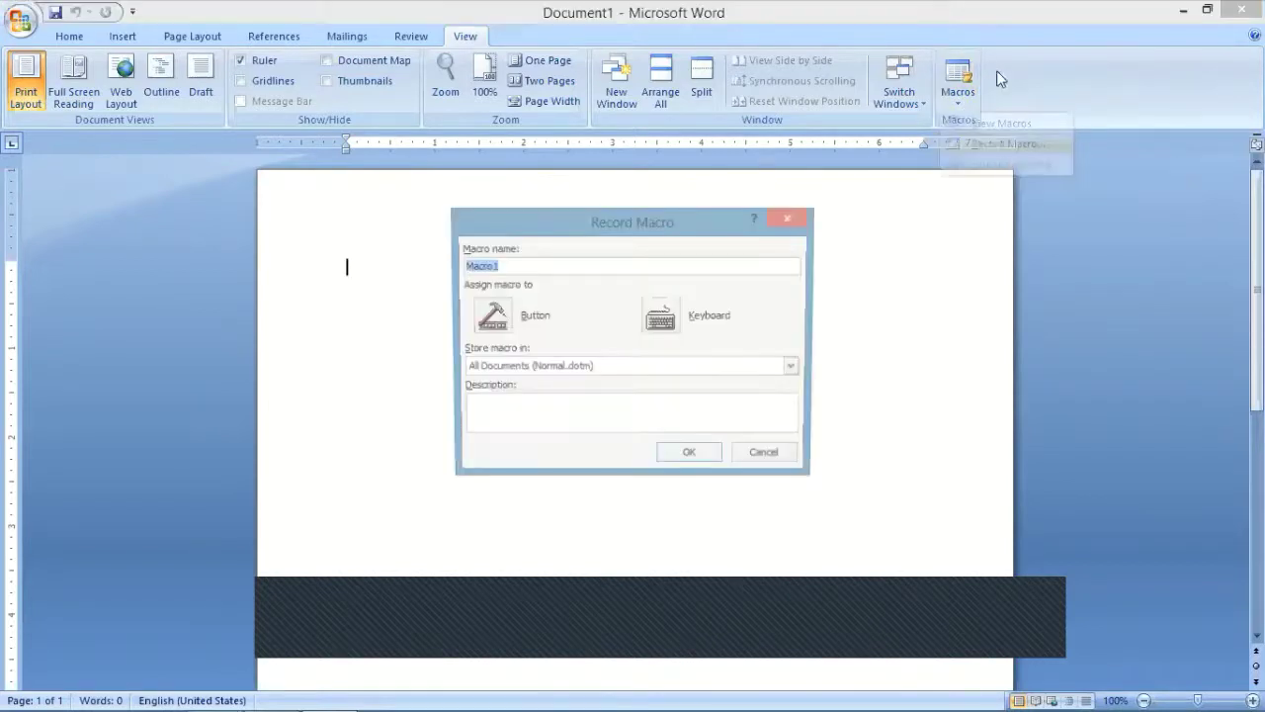
left_click(510, 367)
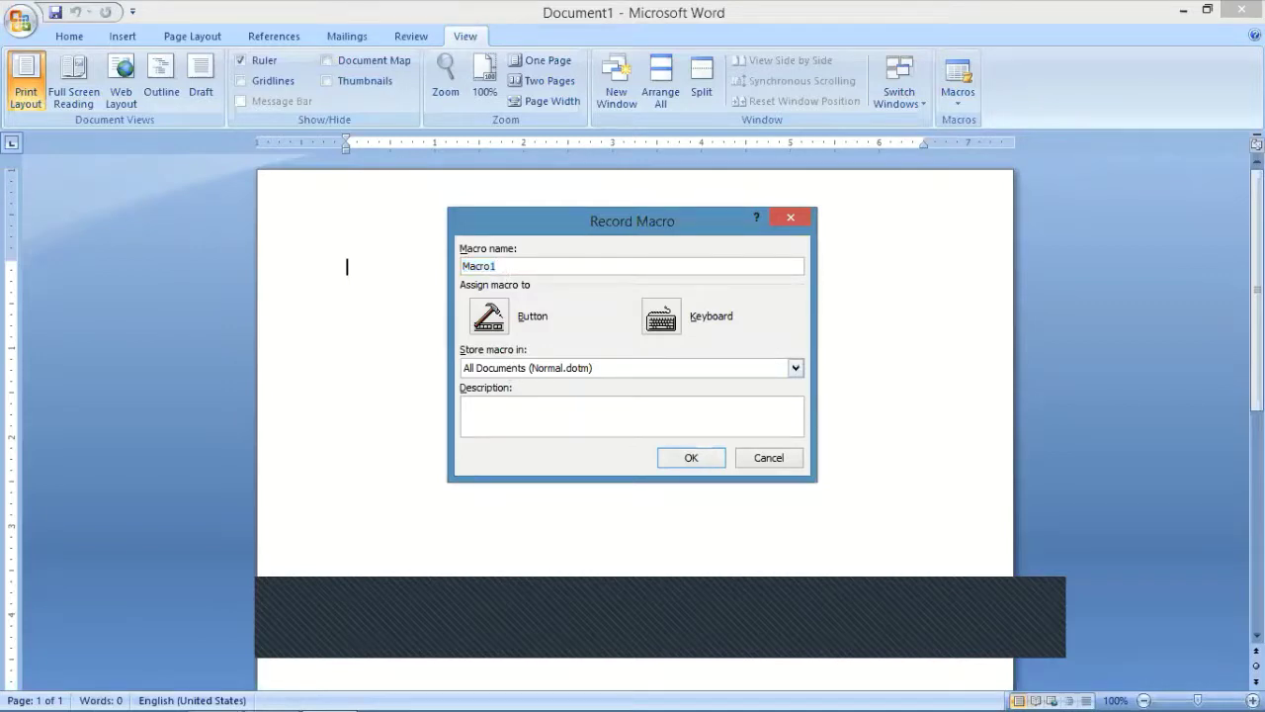
key("BackSpace")
key("BackSpace")
key("BackSpace")
key("BackSpace")
key("BackSpace")
key("BackSpace")
type("list")
- Assign the "list" macro to a Quick Access Toolbar button for all documents and start the recording
left_click(489, 318)
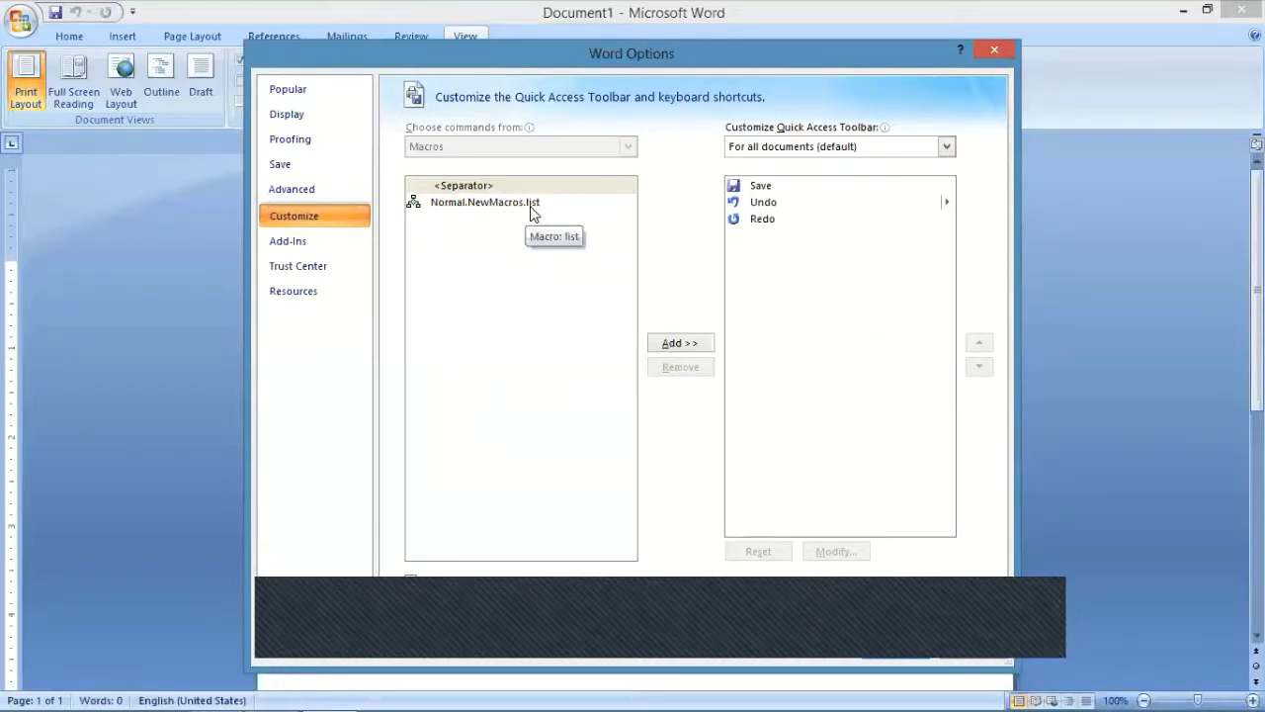
left_click(440, 205)
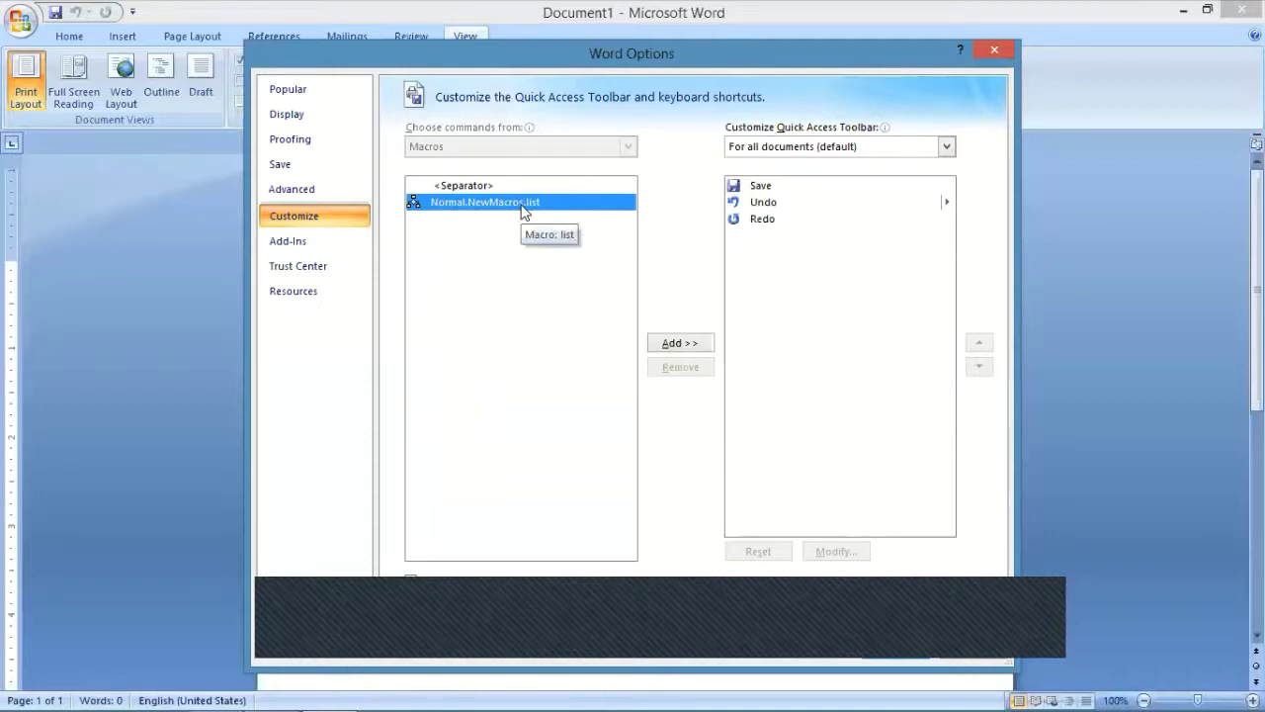
left_click(676, 346)
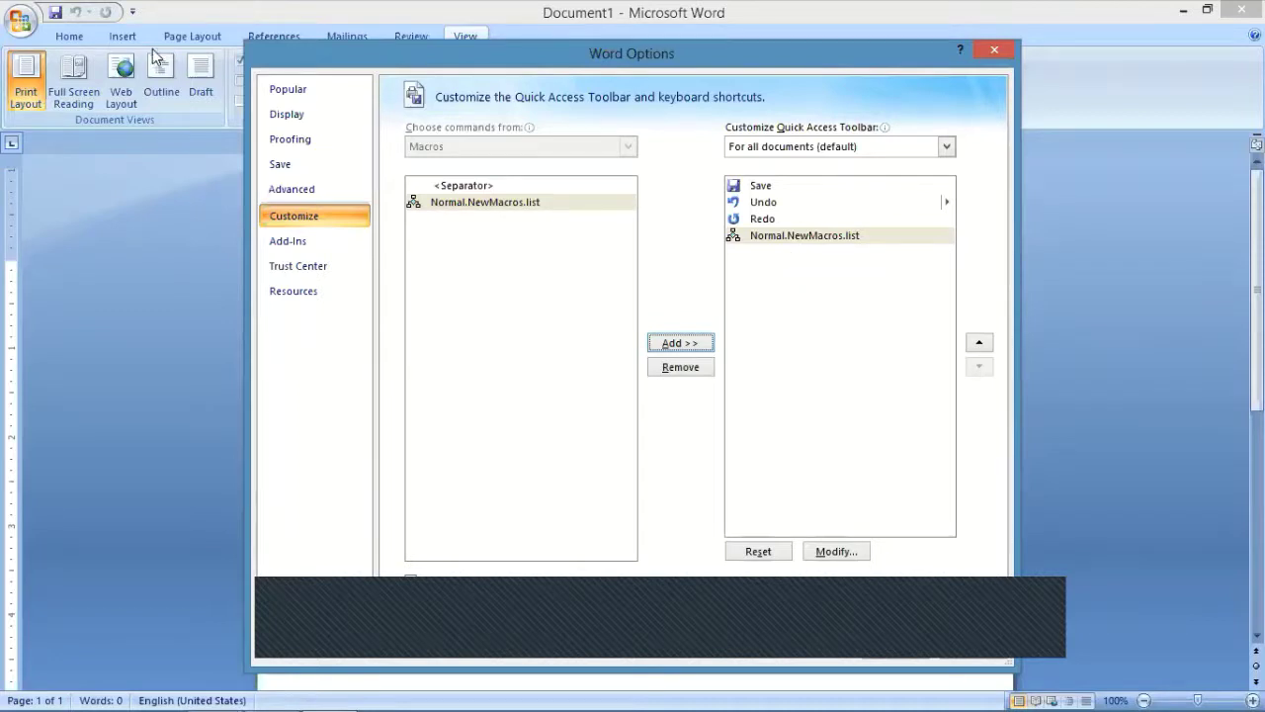
left_click(898, 662)
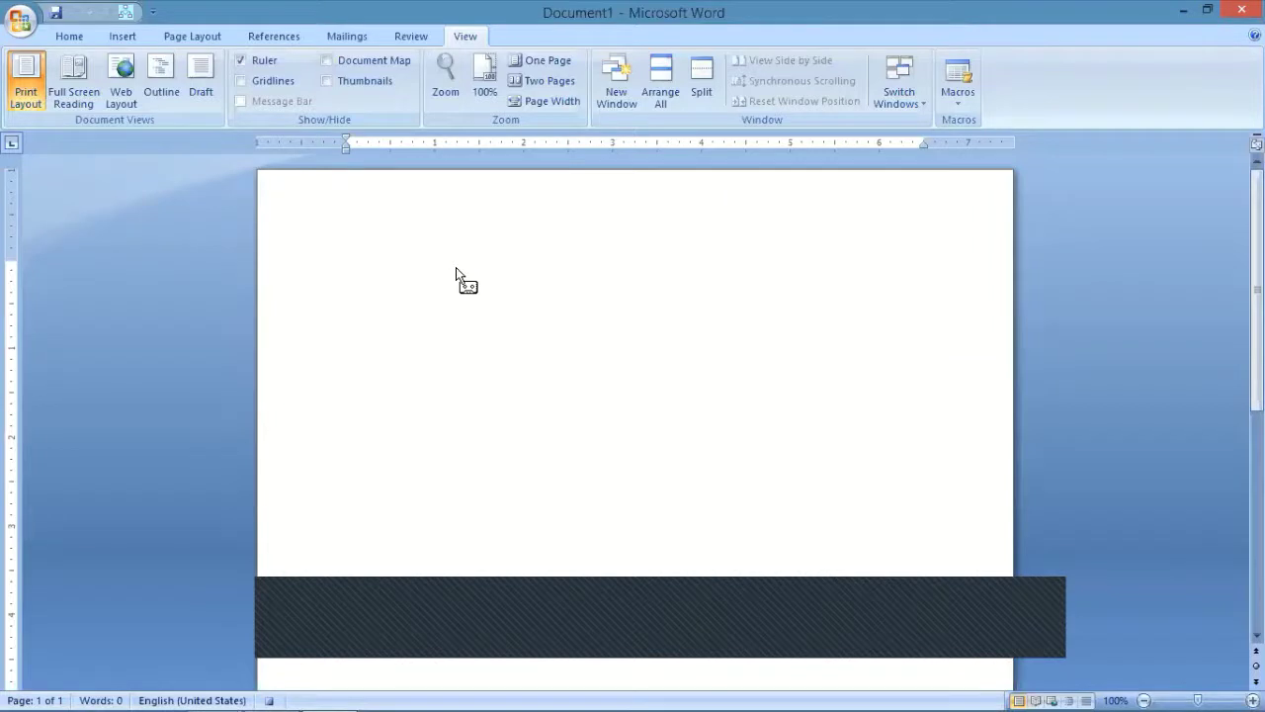
- Enter the heading "NITECH COMPUTER EDUCATION" on the first line and centre it
type("NITEC")
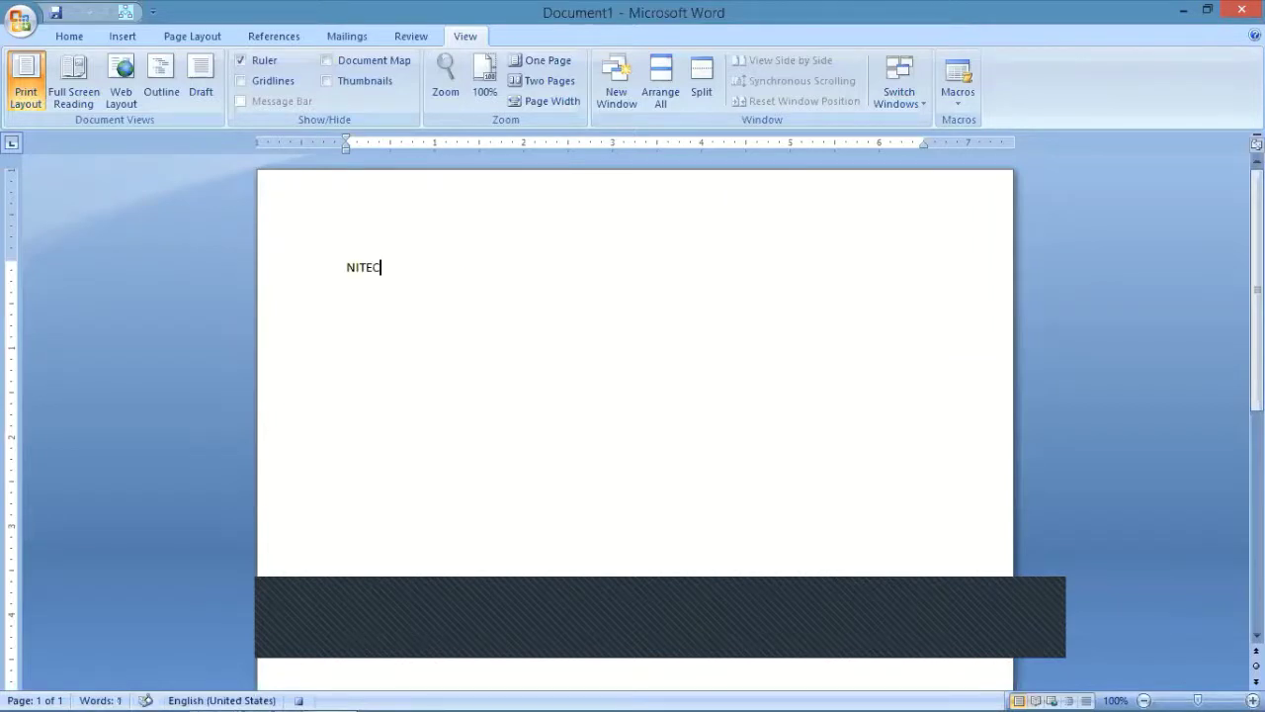
type("H COMPUTER EDUCAT")
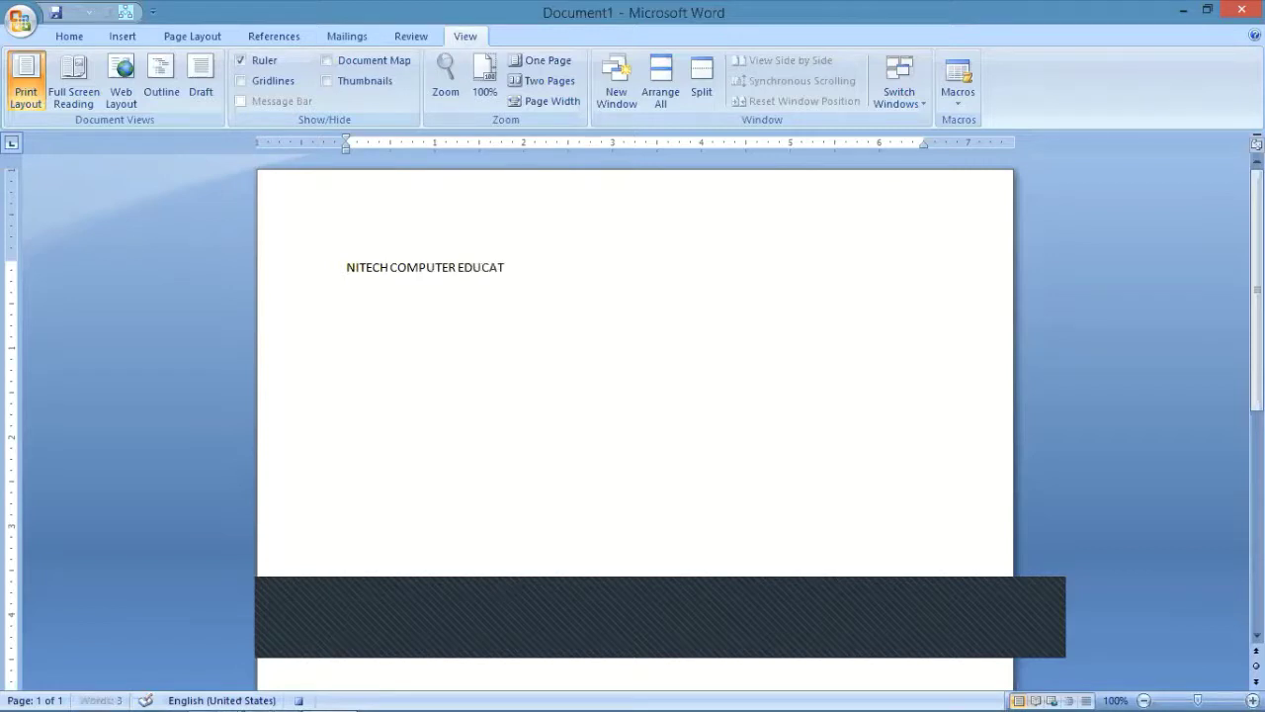
type("ION")
key("ctrl+e")
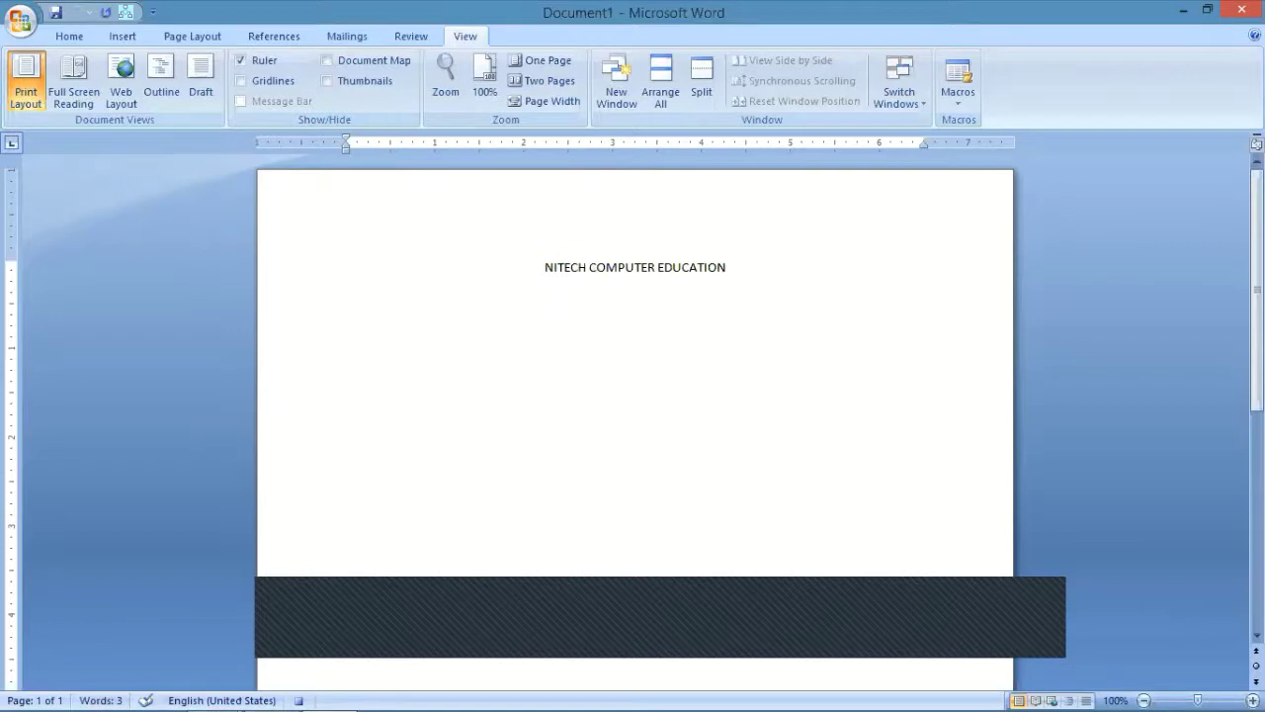
- Enter six left-aligned lines below the heading, each containing one person's first name
key("Return")
key("ctrl+l")
type("NEHA")
key("Return")
type("ARCHAN")
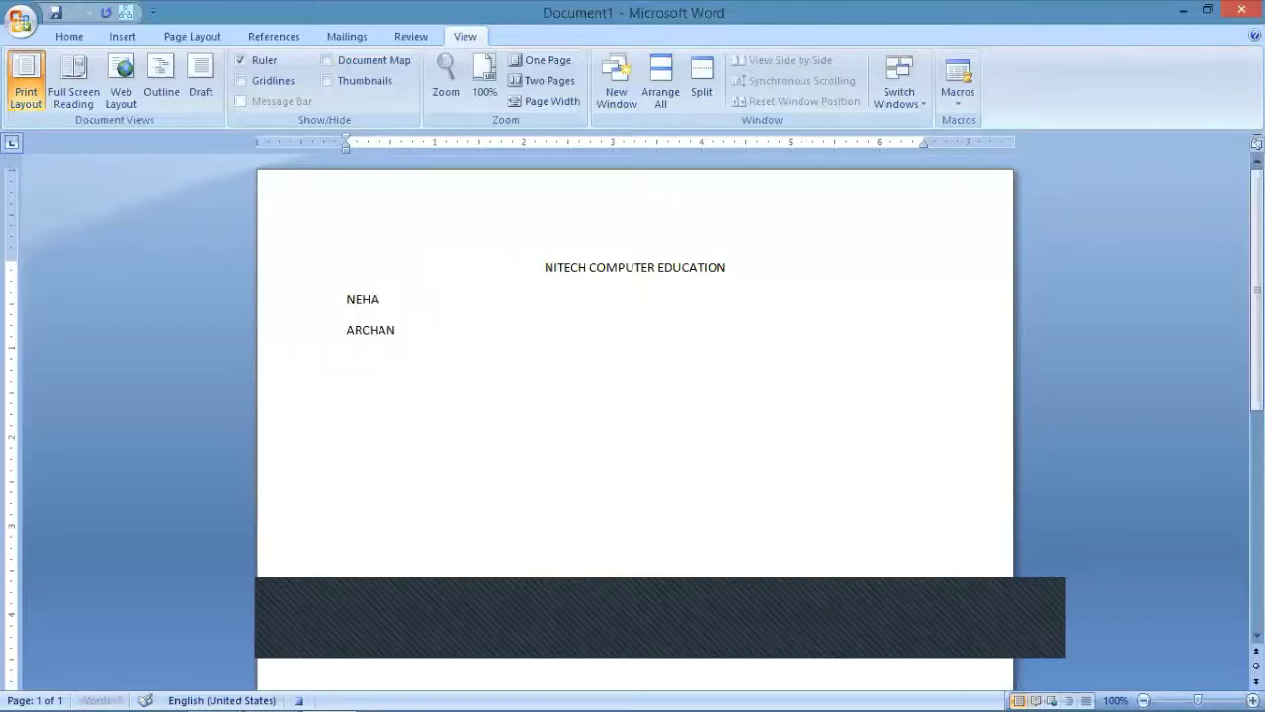
type("A")
key("Return")
type("RUPA")
key("Return")
type("UTKARSH")
key("Return")
type("ASG")
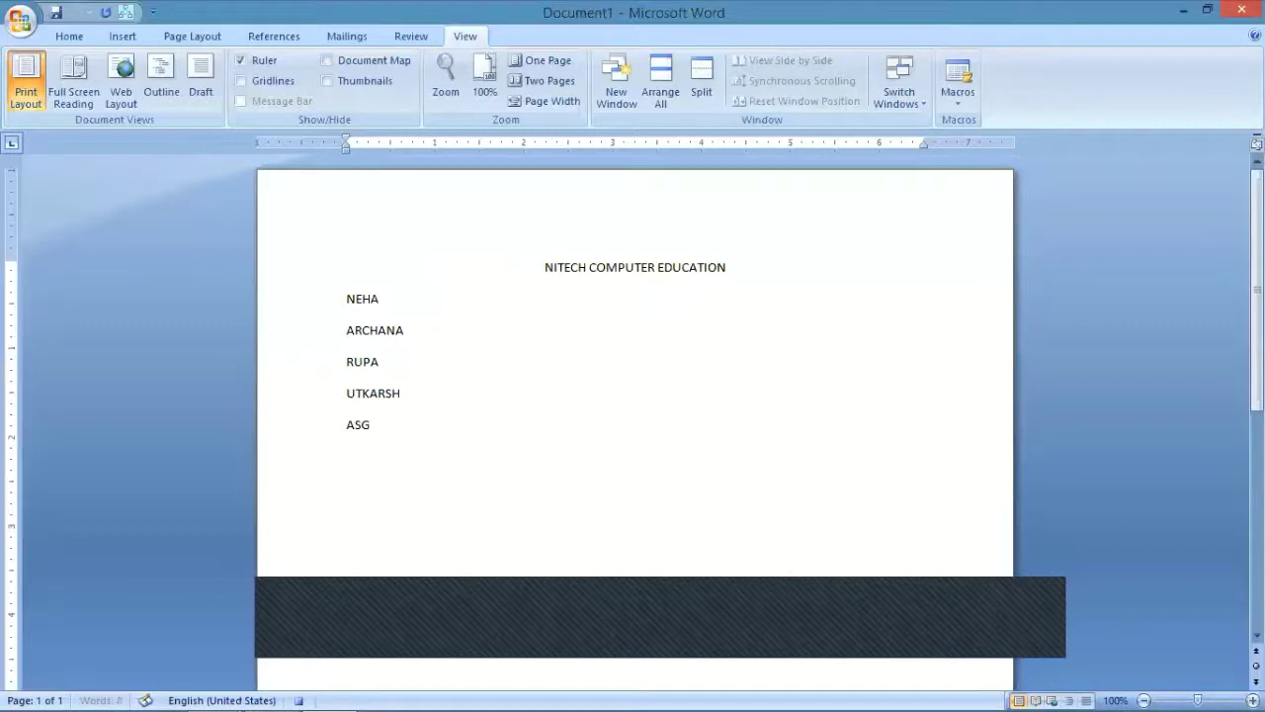
key("BackSpace")
type("HISH")
key("Return")
type("SHREYA")
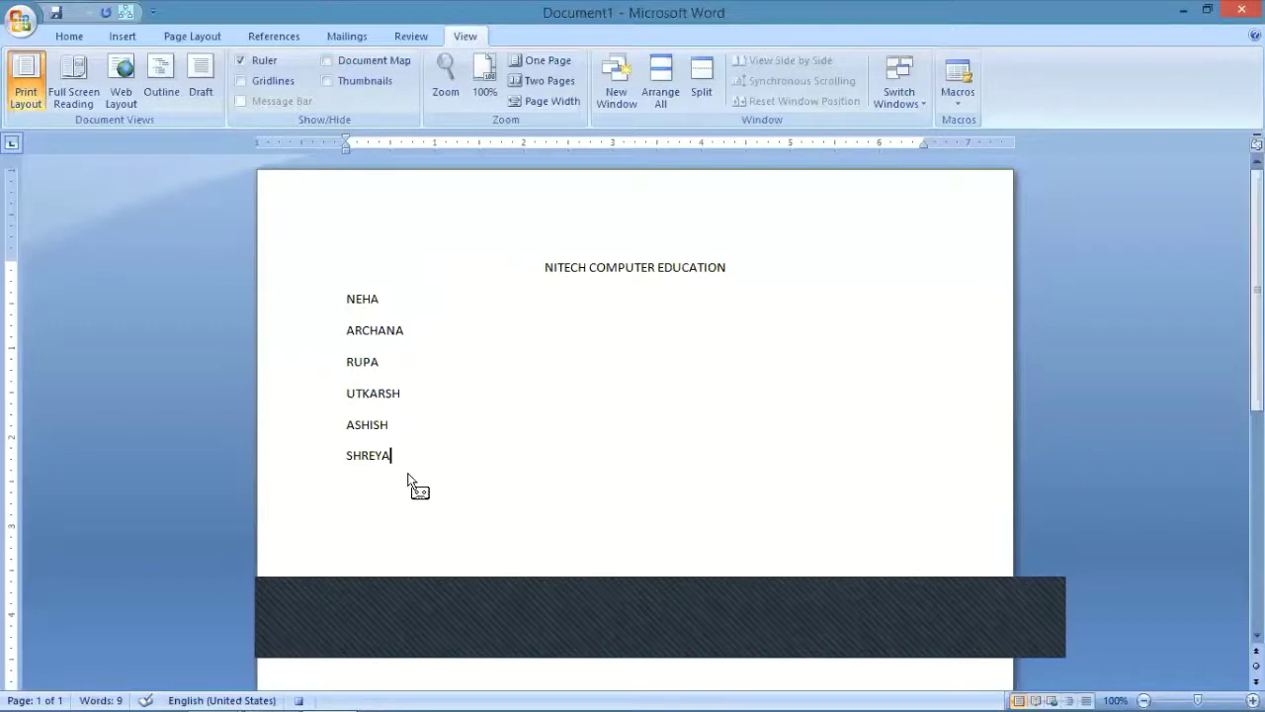
- Select the six name lines below the heading and increase their font size to 14
key("shift+Up")
key("shift+Up")
key("shift+Up")
key("shift+Up")
key("shift+Up")
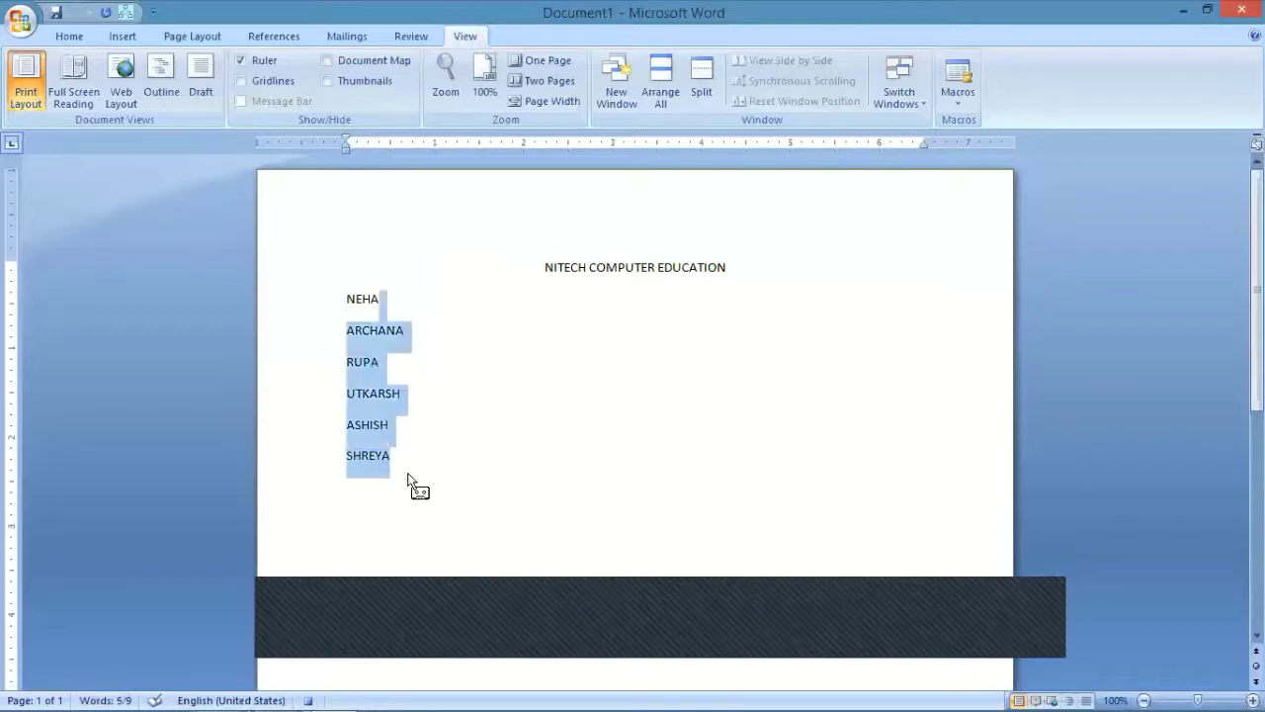
key("shift+Home")
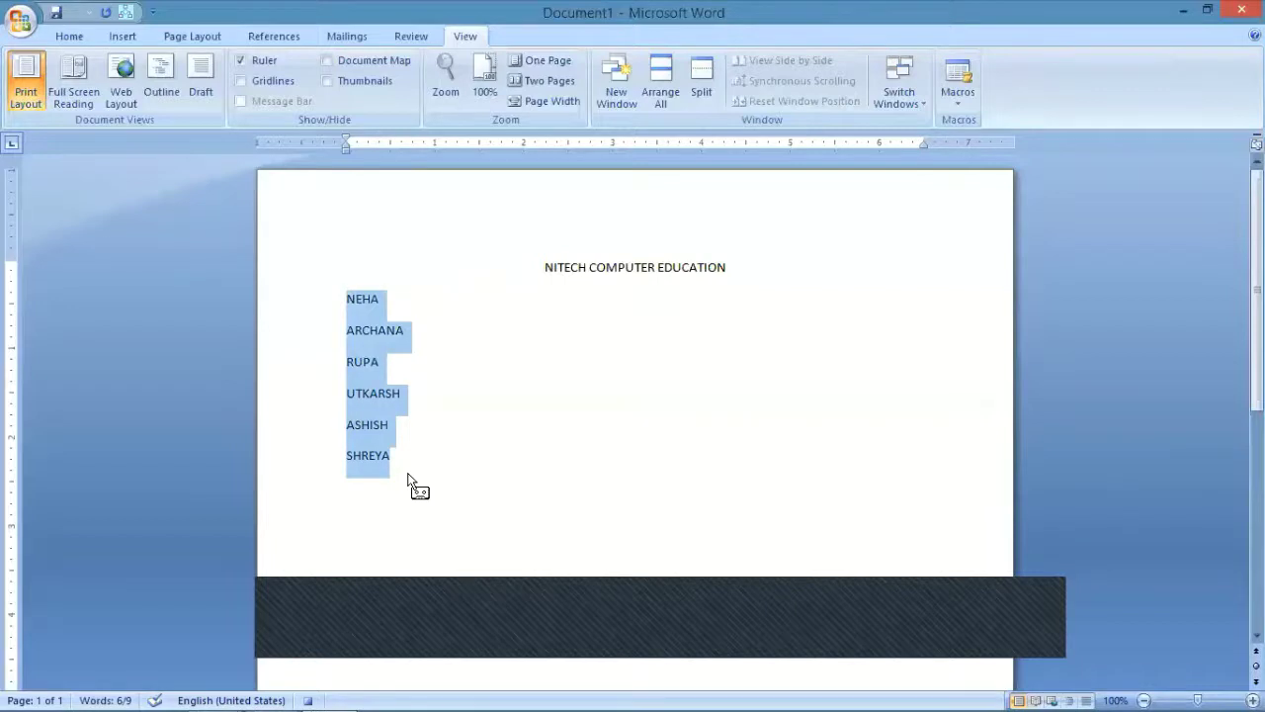
key("ctrl+shift+period")
key("ctrl+shift+period")
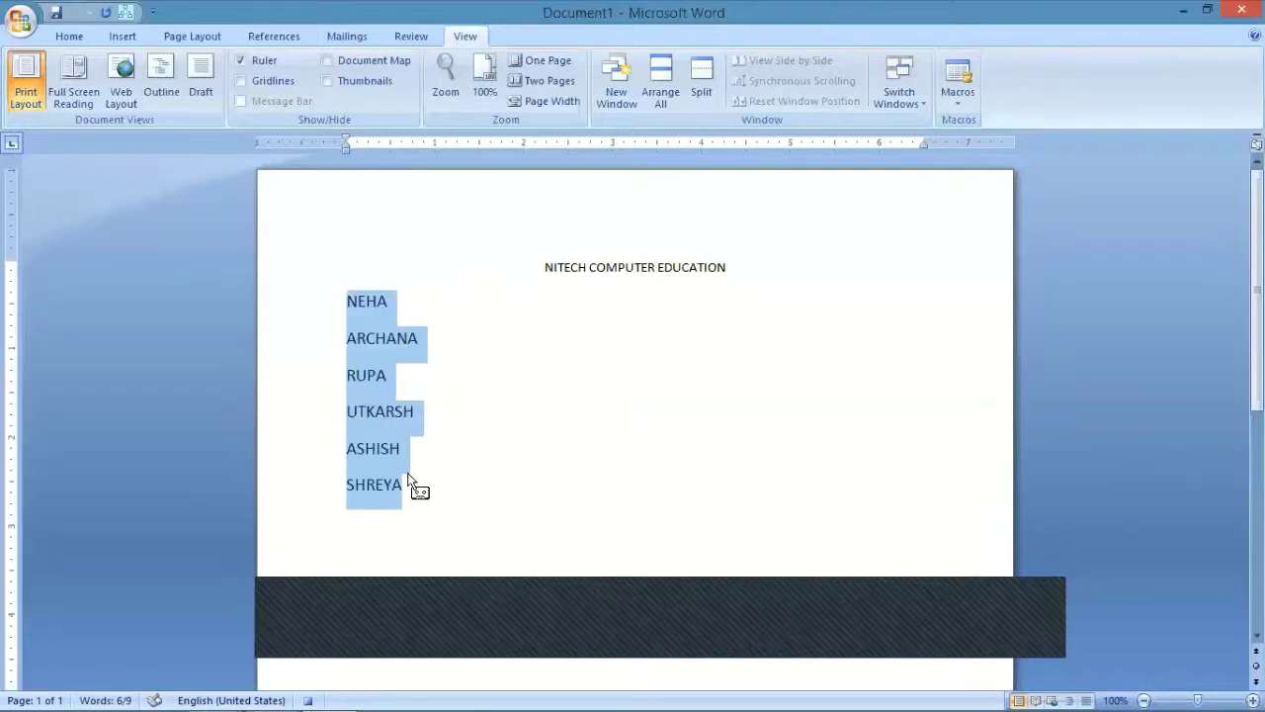
- Format the selected name lines with a dark aqua theme font colour, the Agency FB font and size 18
left_click(69, 36)
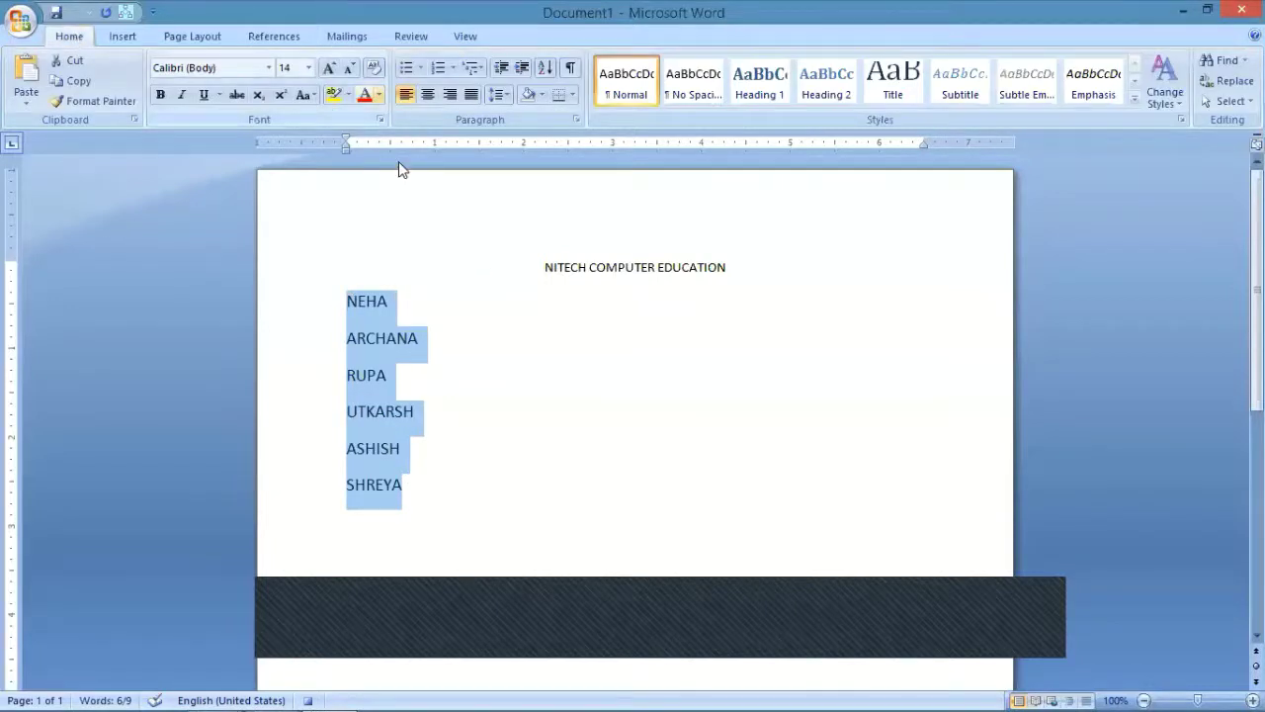
left_click(378, 95)
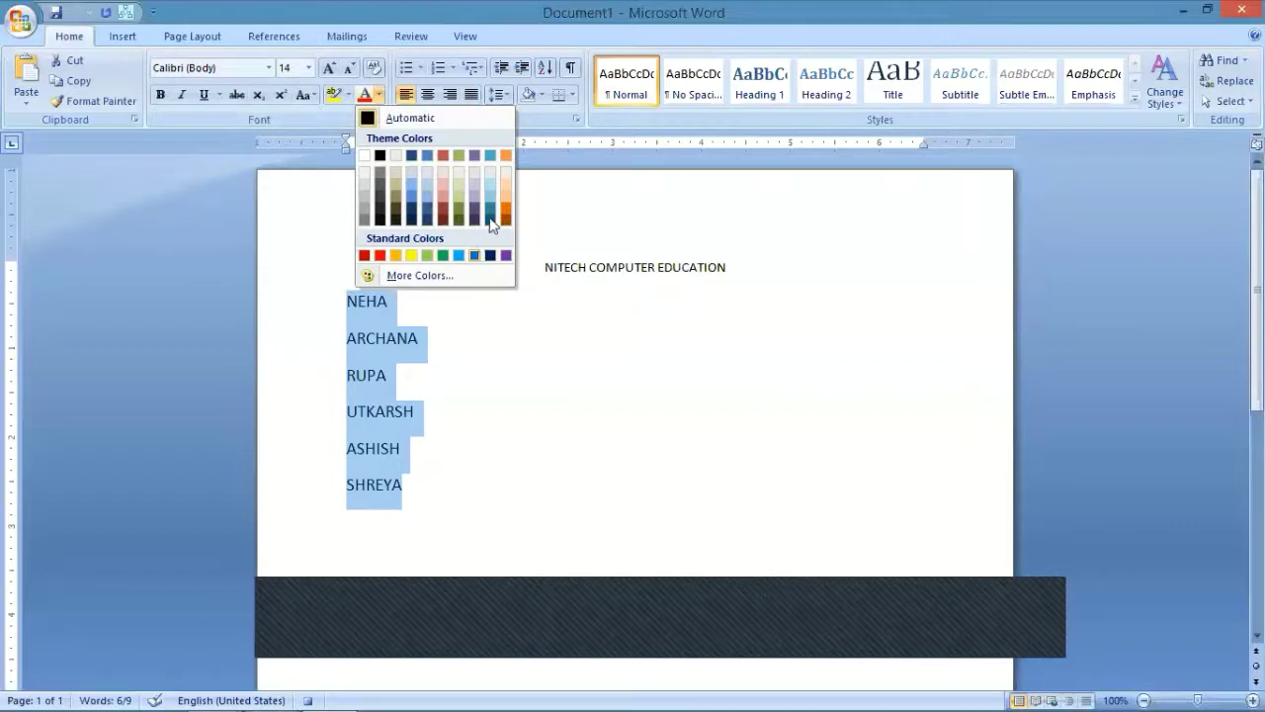
left_click(268, 68)
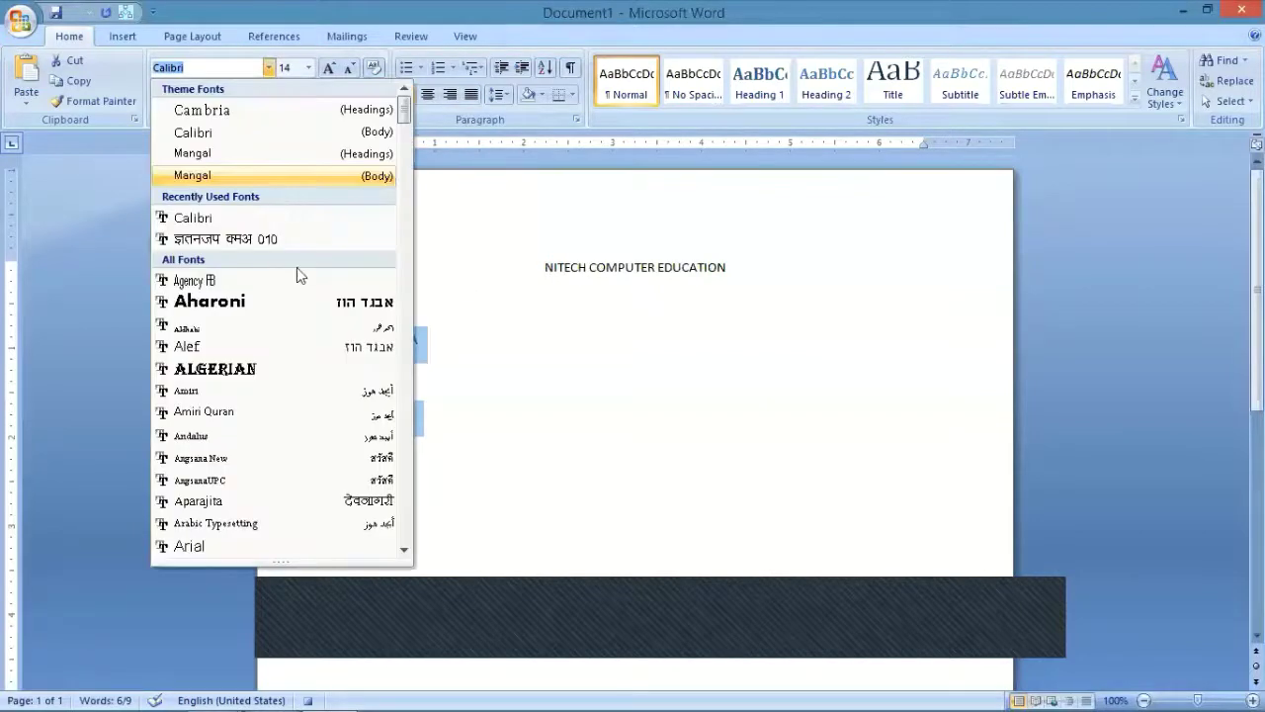
left_click(299, 280)
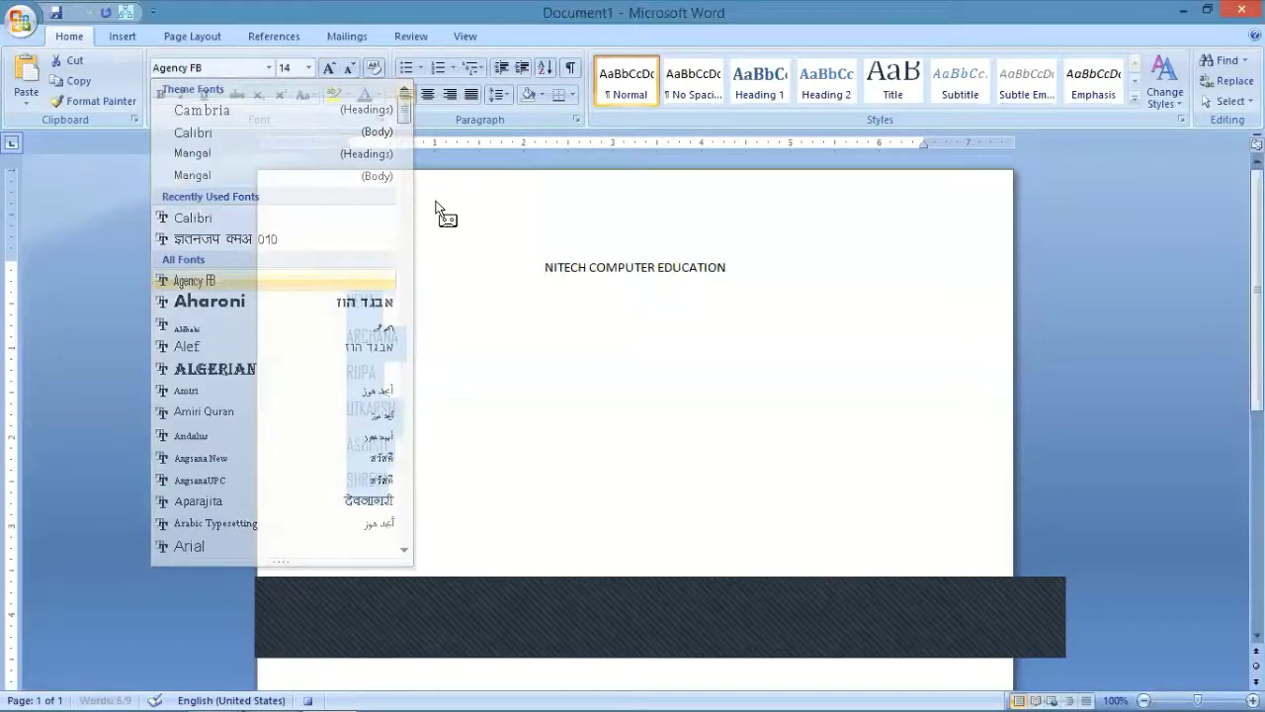
left_click(309, 67)
left_click(285, 199)
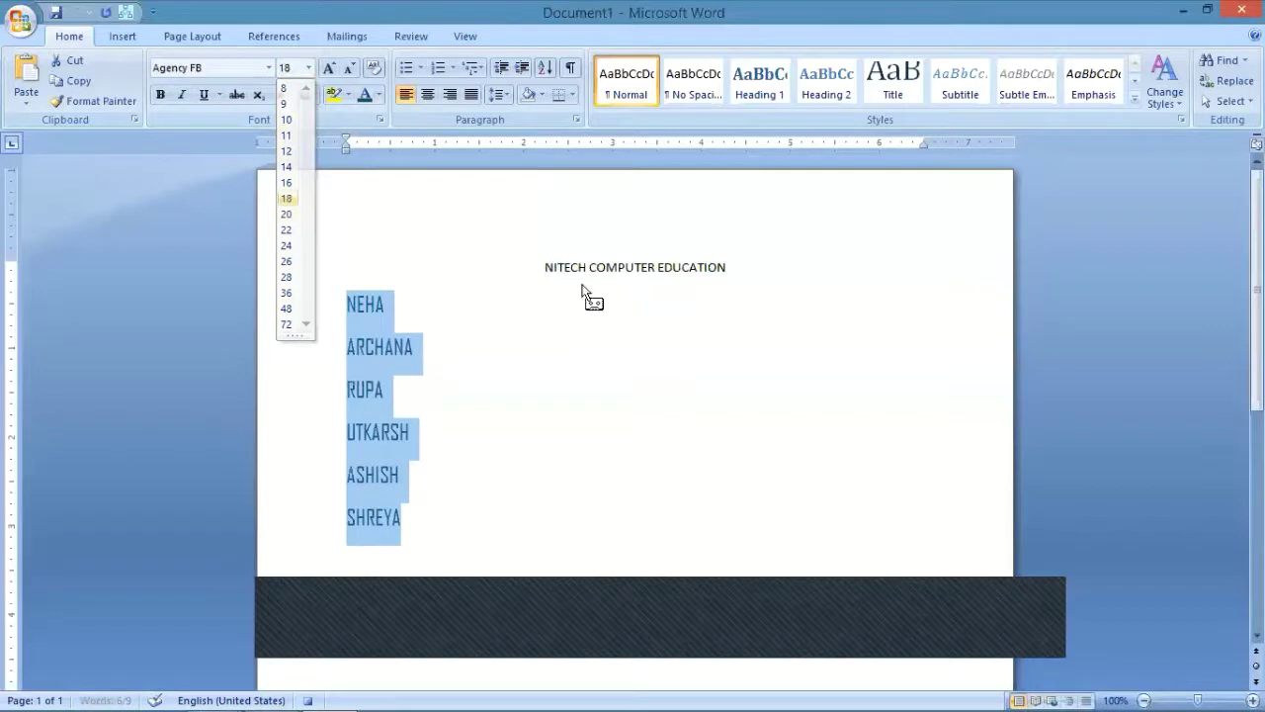
- Change the font of the whole "NITECH COMPUTER EDUCATION" heading to Arial Rounded MT Bold
left_click(733, 279)
key("Home")
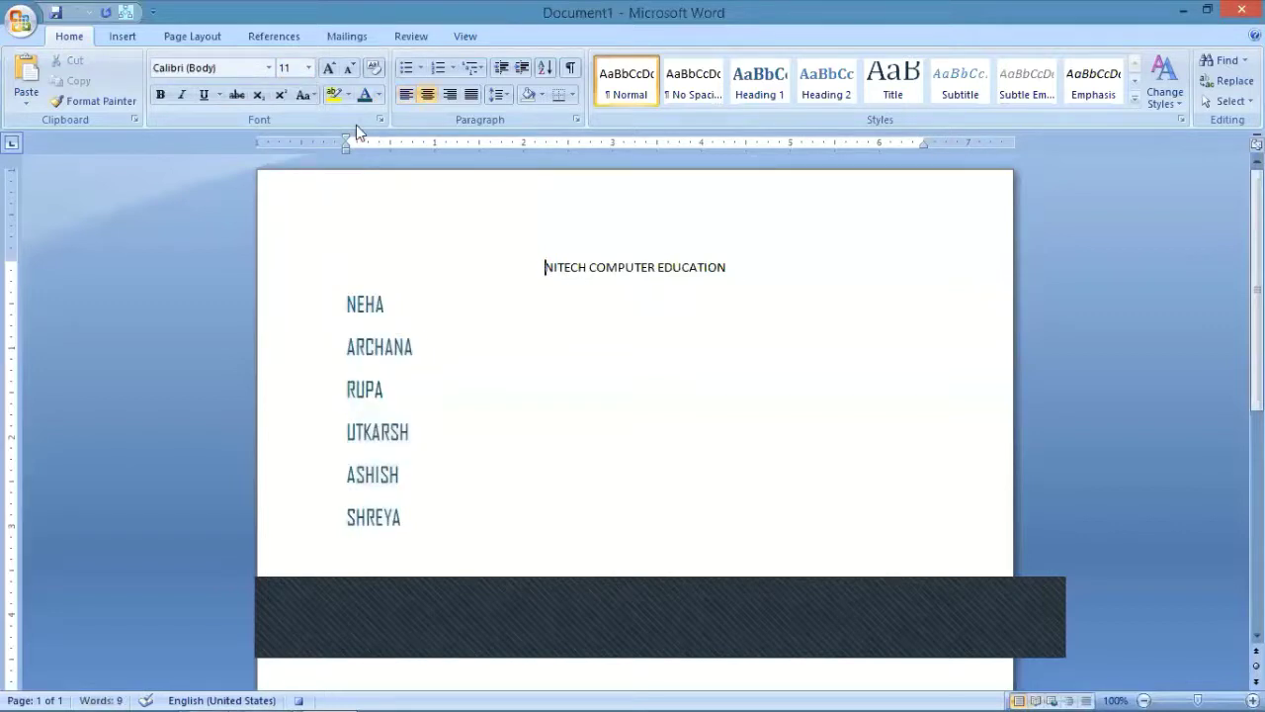
key("shift+End")
left_click(269, 68)
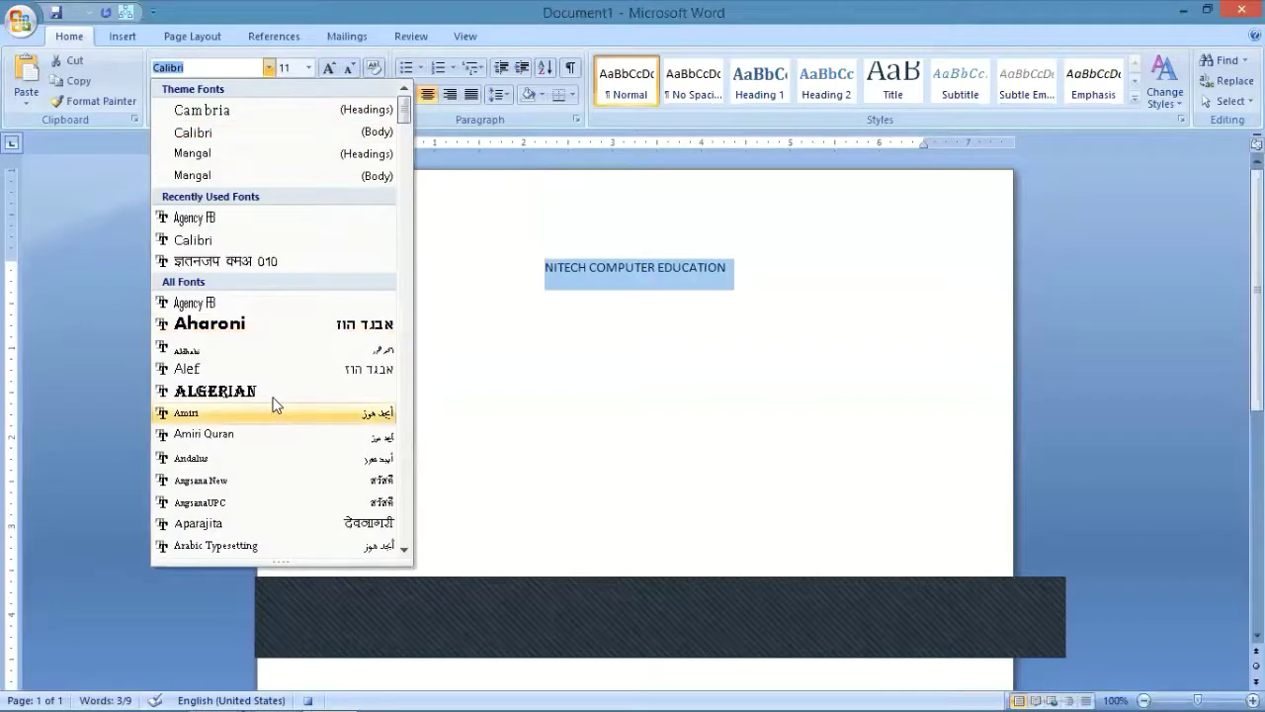
scroll(277, 400, "down", 2)
scroll(284, 384, "down", 2)
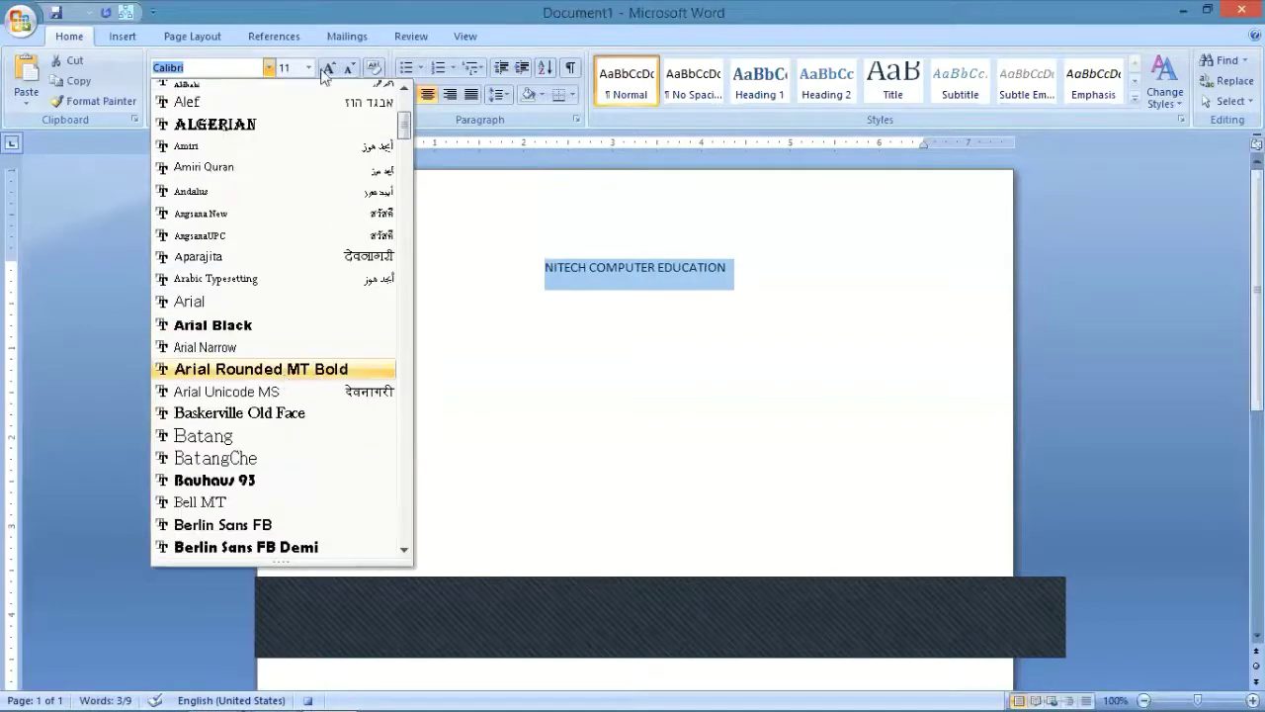
left_click(284, 367)
- Set the selected heading to font size 24 with a dark red theme font colour
left_click(308, 67)
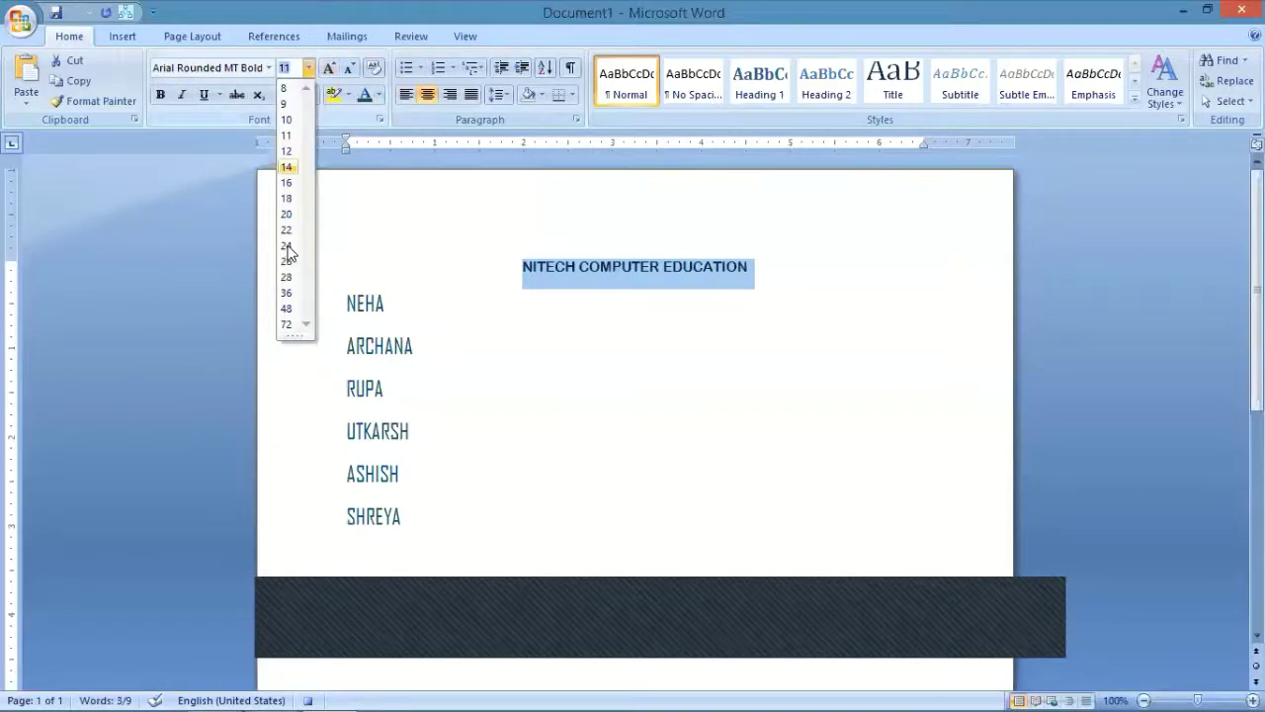
left_click(287, 245)
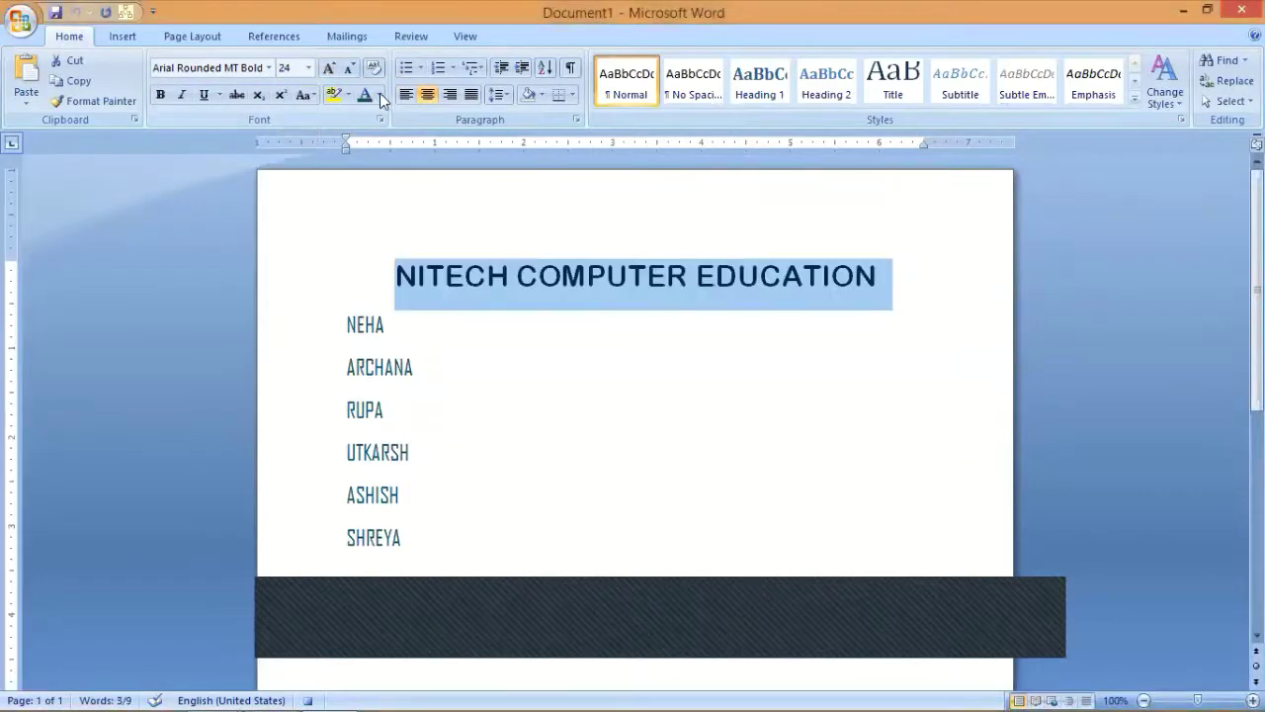
left_click(379, 94)
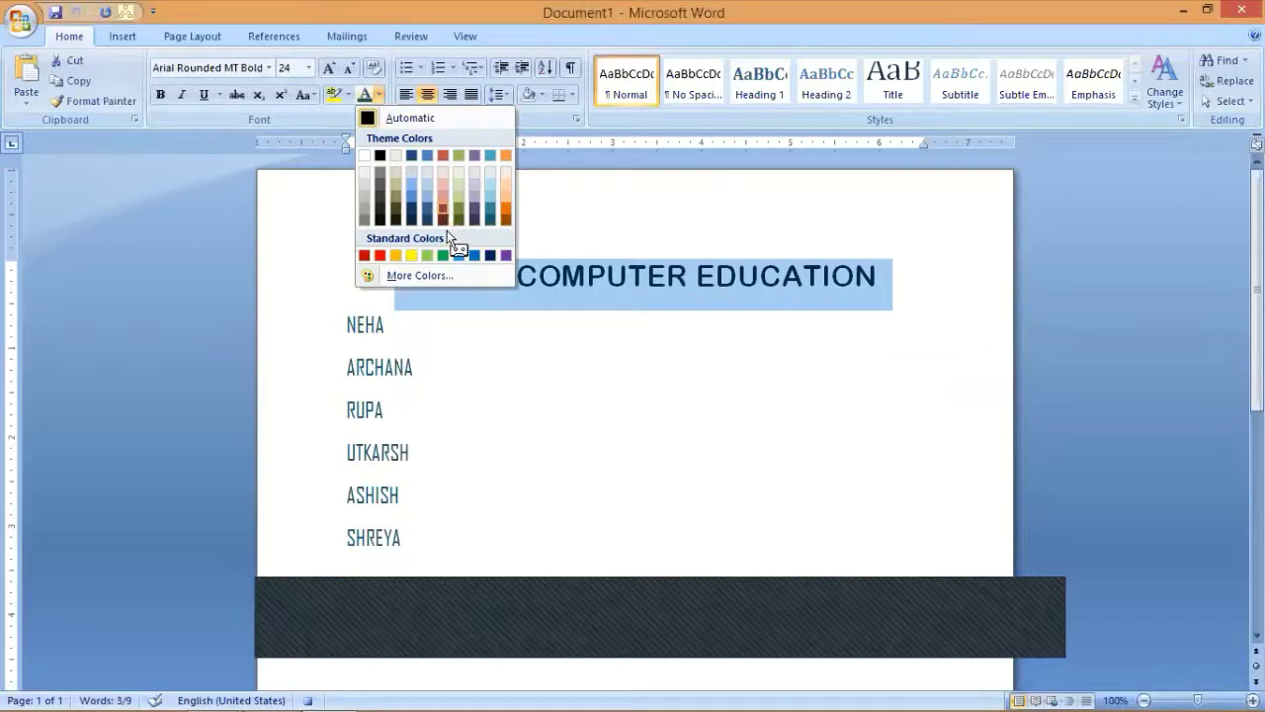
left_click(445, 222)
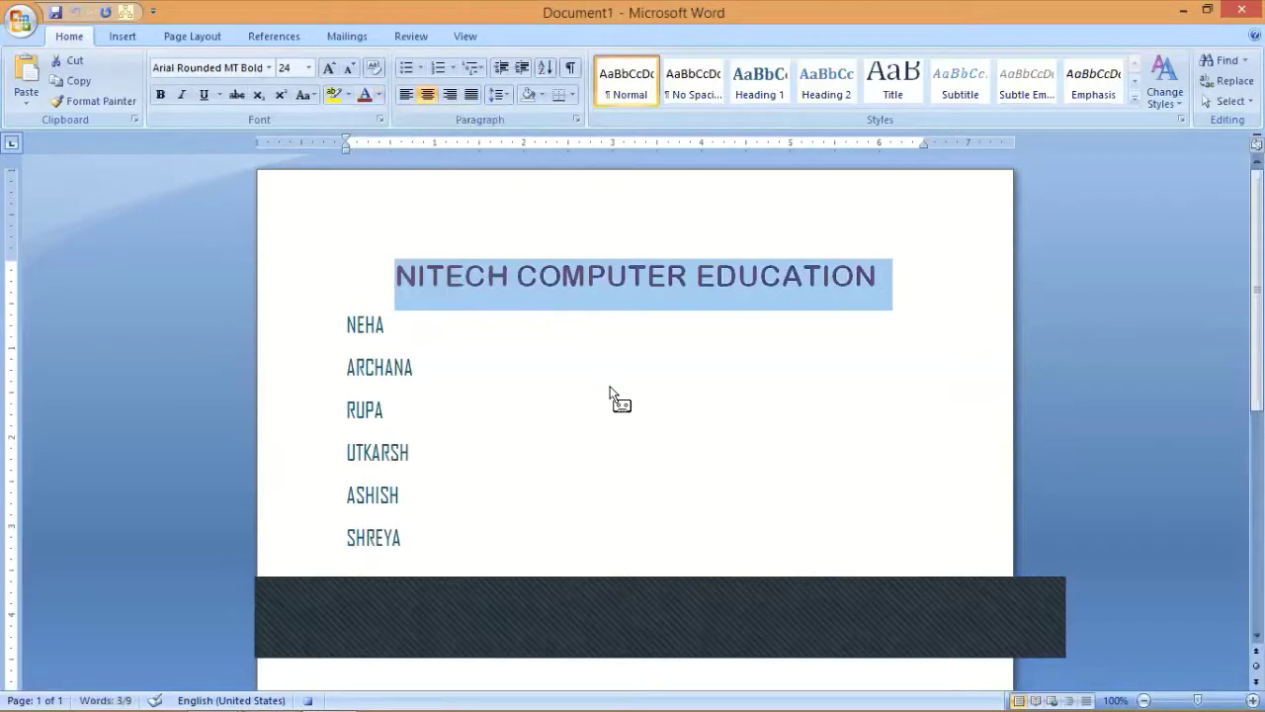
- Select the entire document, including the heading and all the name lines
key("ctrl+a")
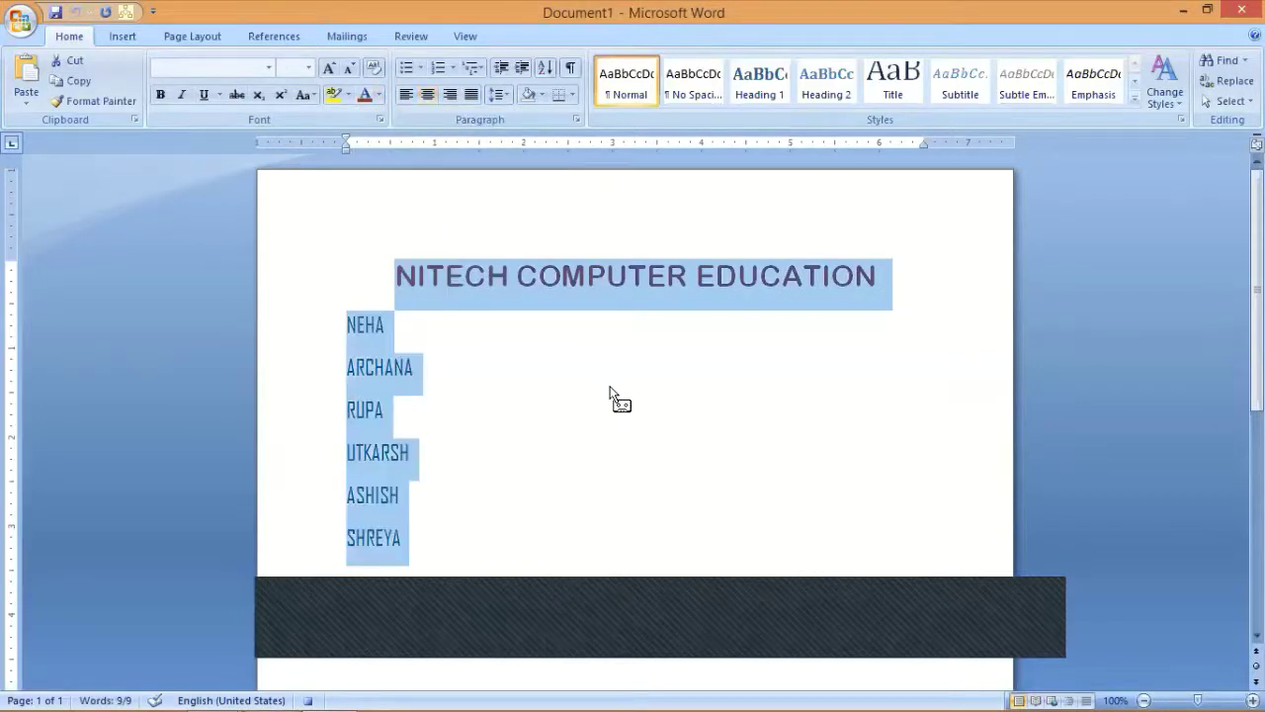
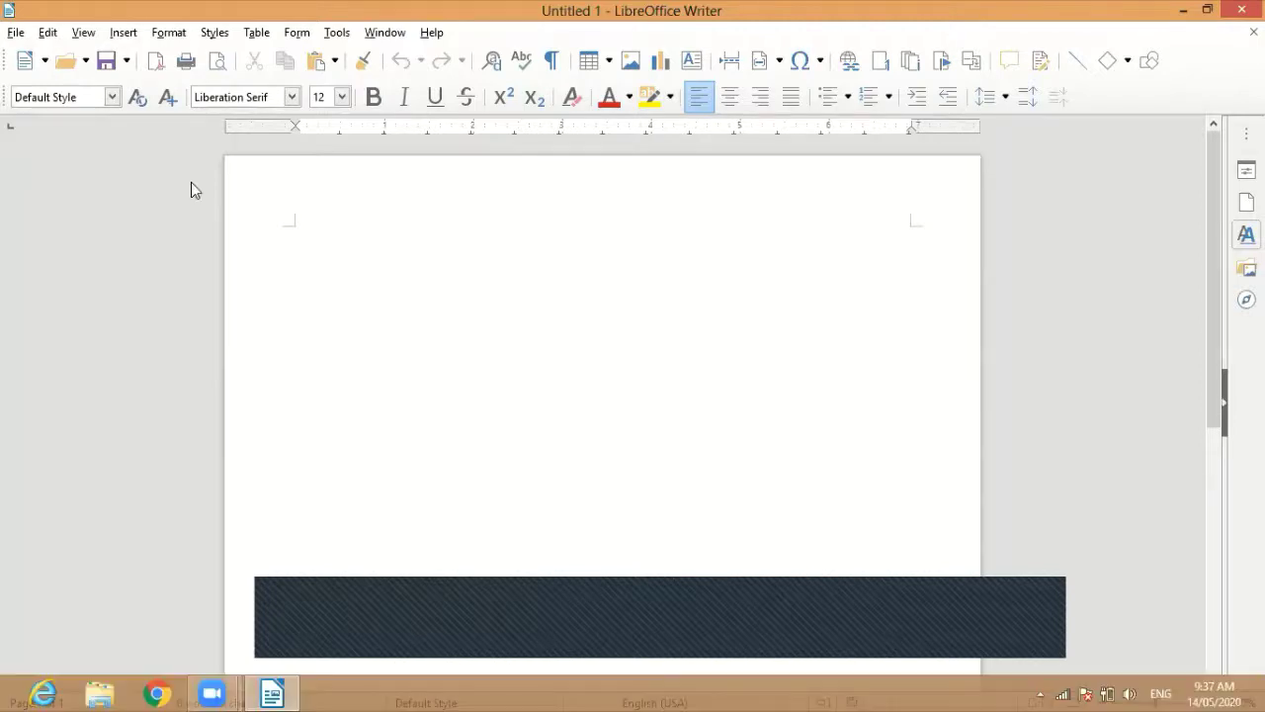
- Switch to LibreOffice Writer and enable macro recording in the advanced options, applying the change
left_click(337, 33)
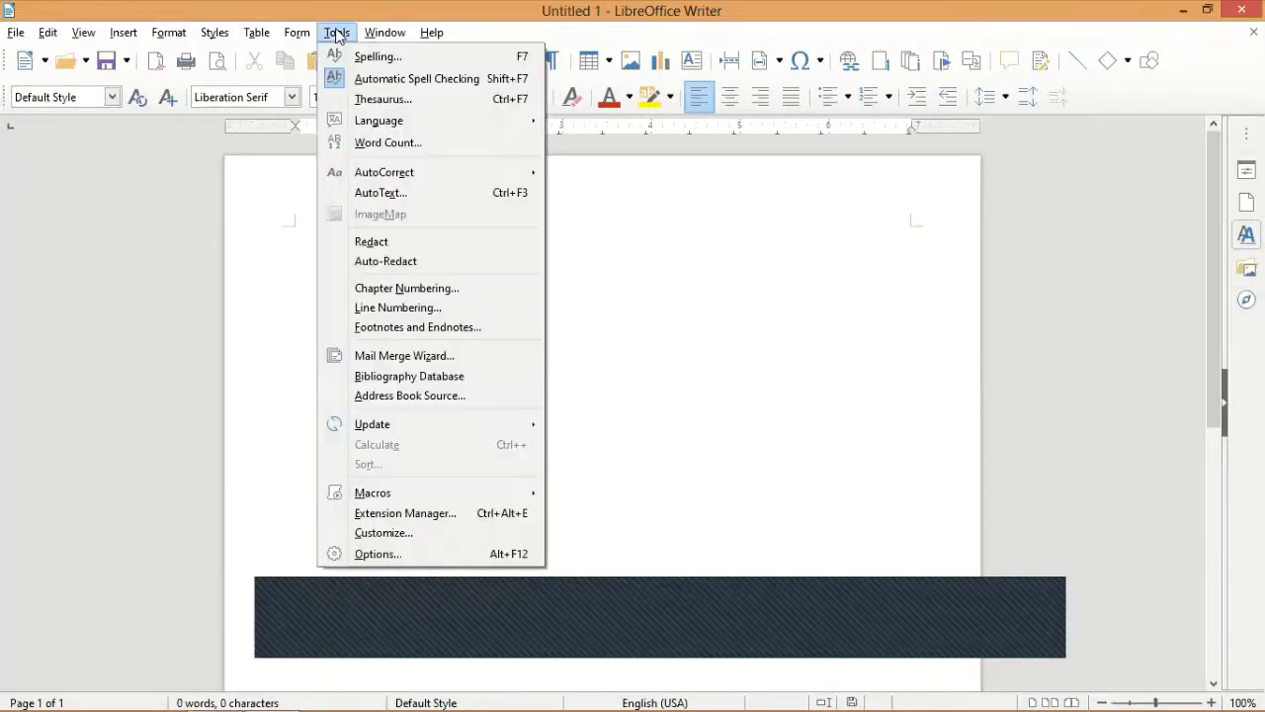
left_click(392, 559)
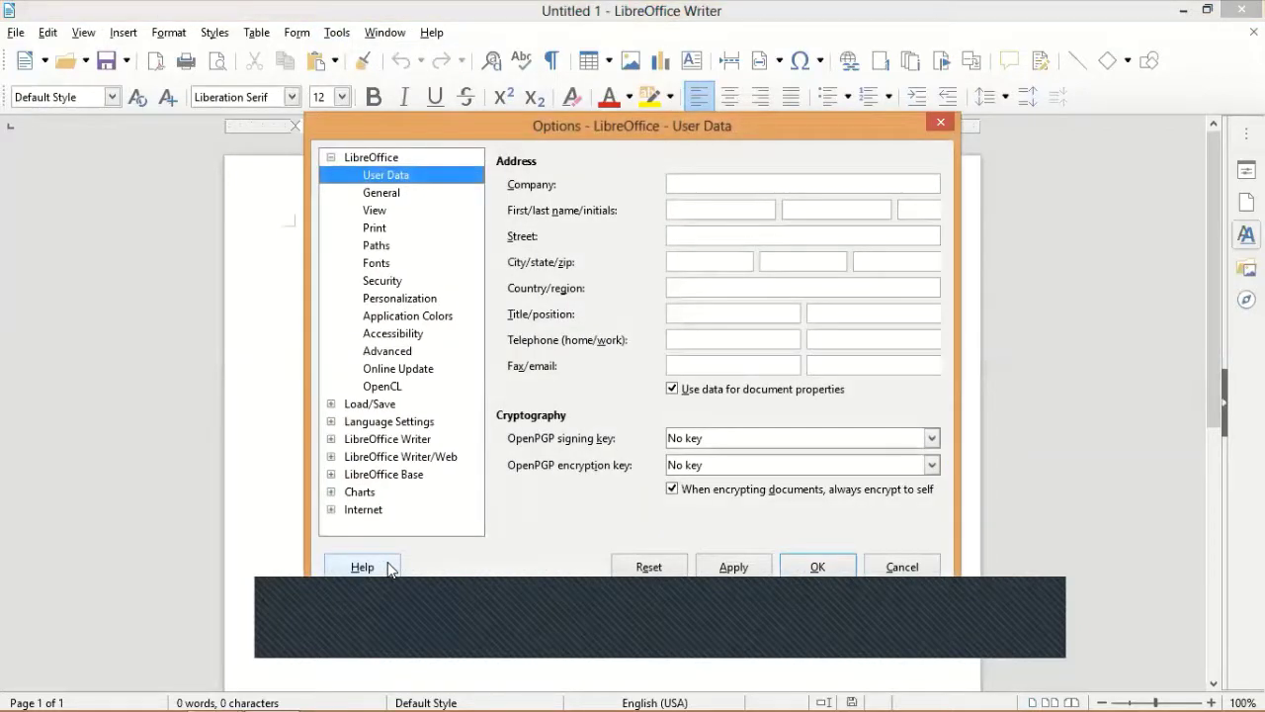
left_click(393, 351)
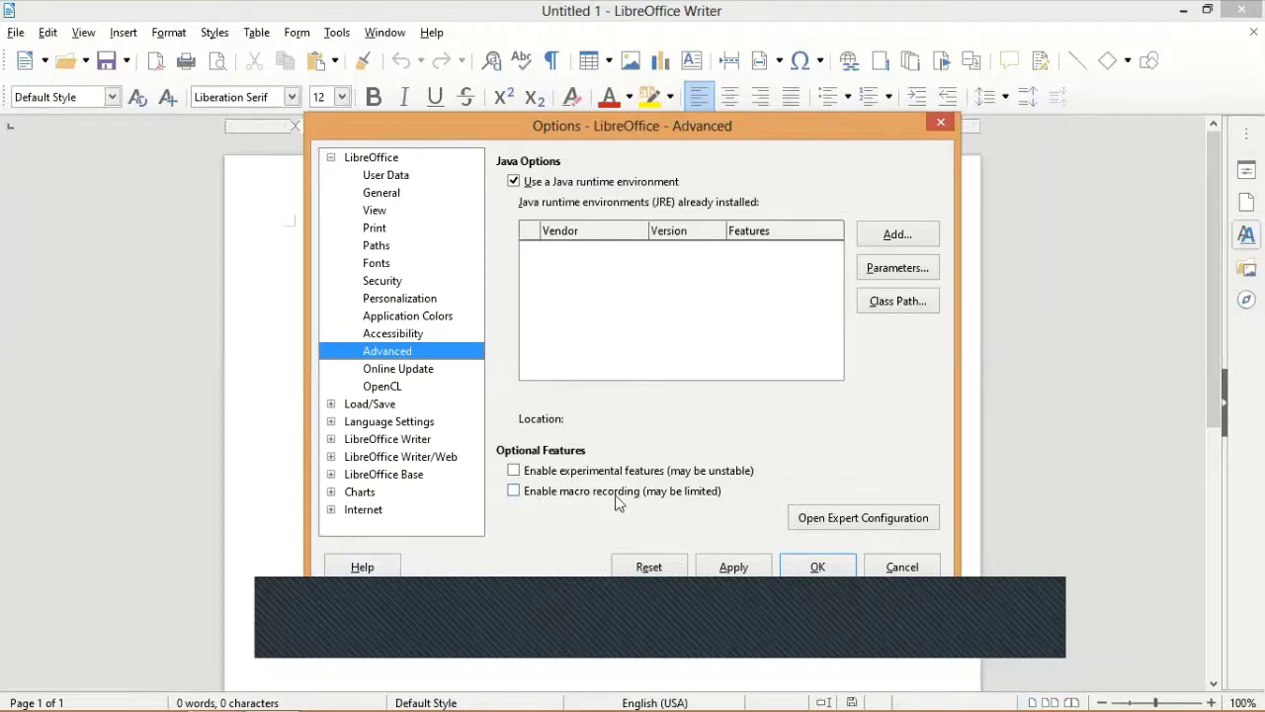
left_click(514, 491)
left_click(732, 566)
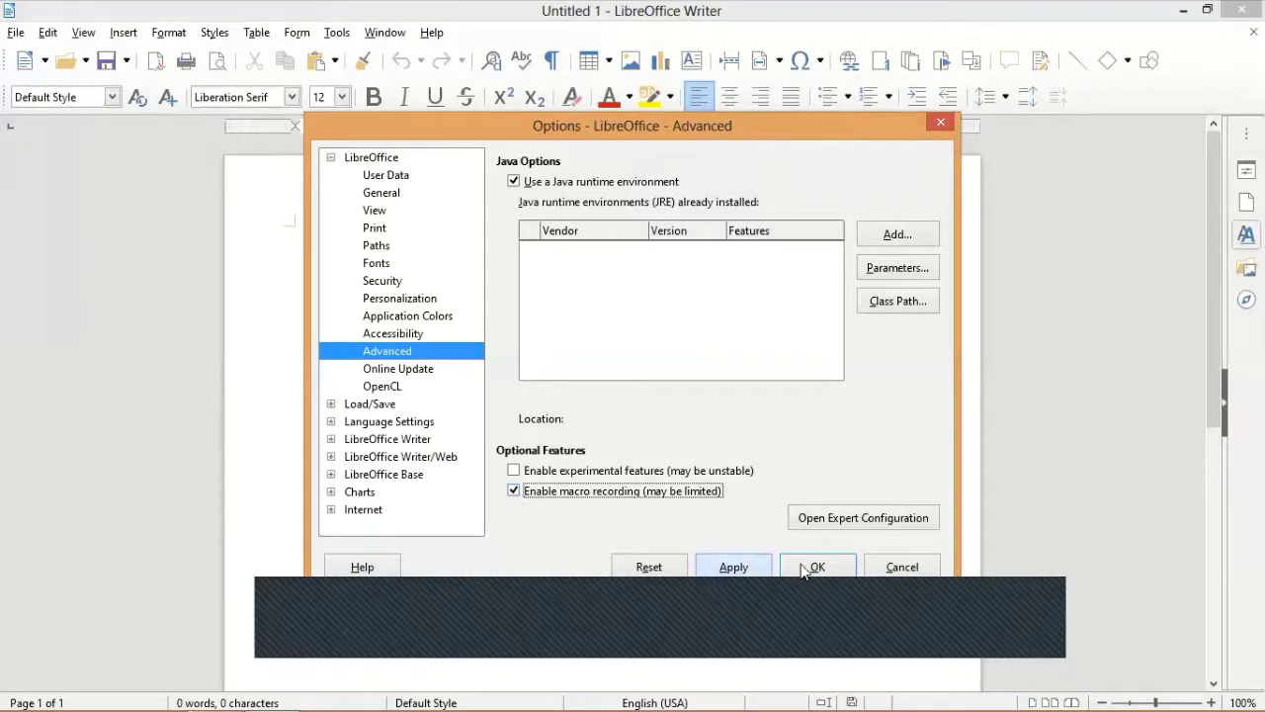
left_click(818, 568)
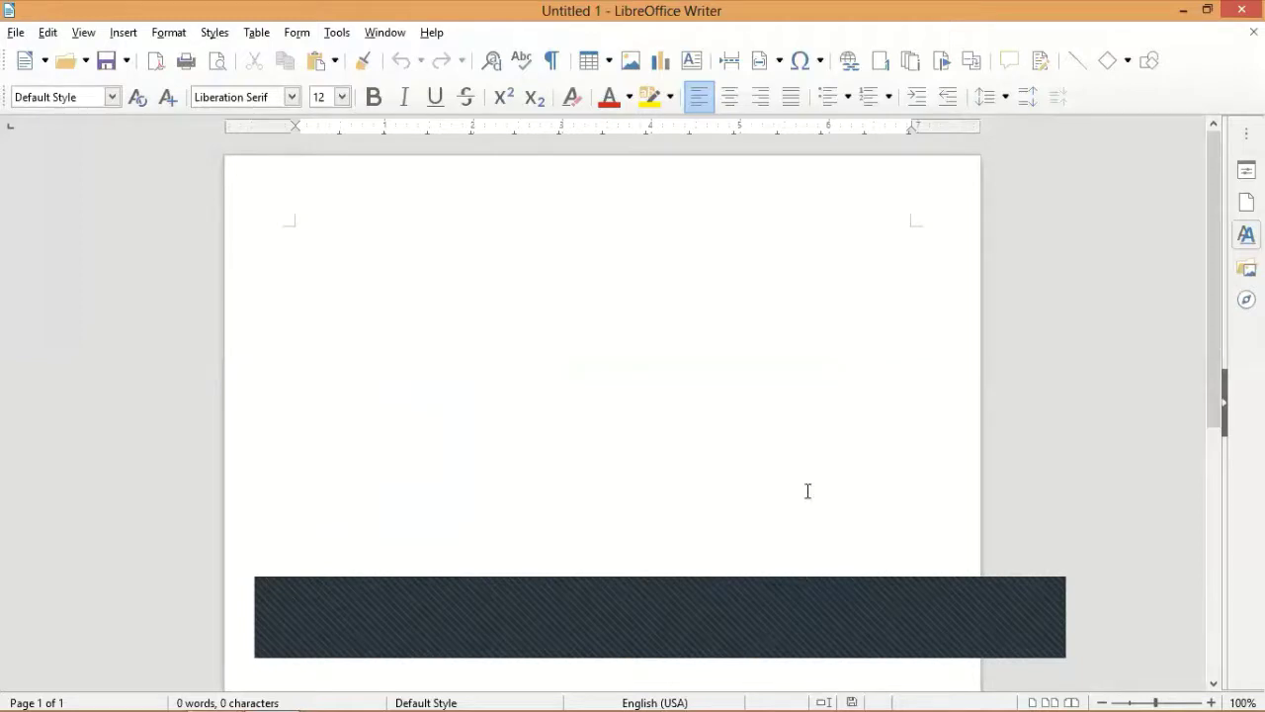
- Start recording a new macro in the blank Writer document
left_click(336, 36)
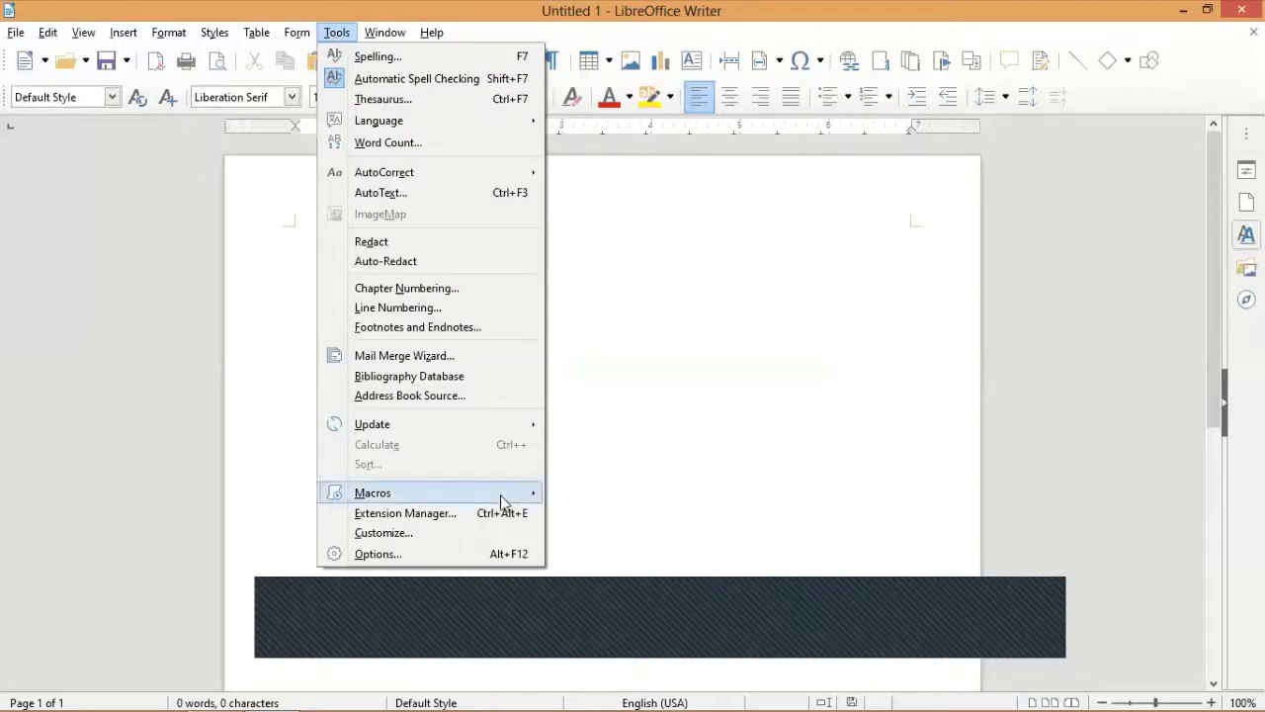
mouse_move(500, 496)
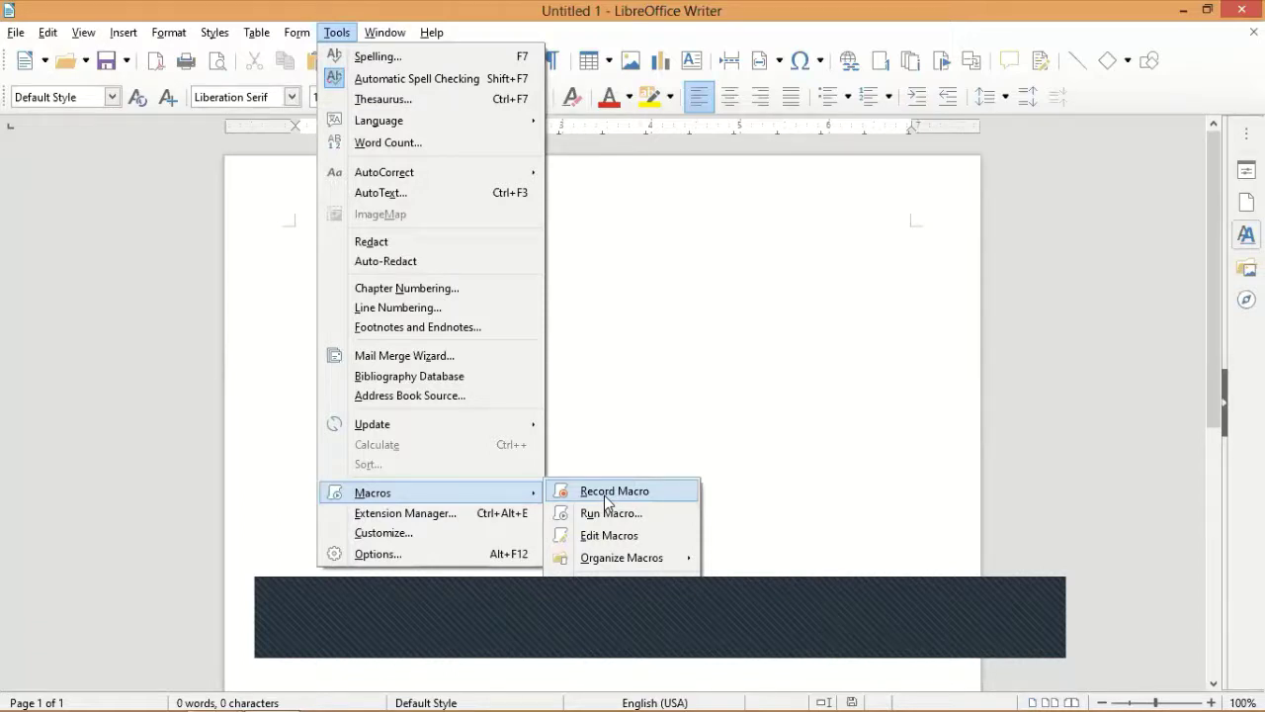
left_click(603, 491)
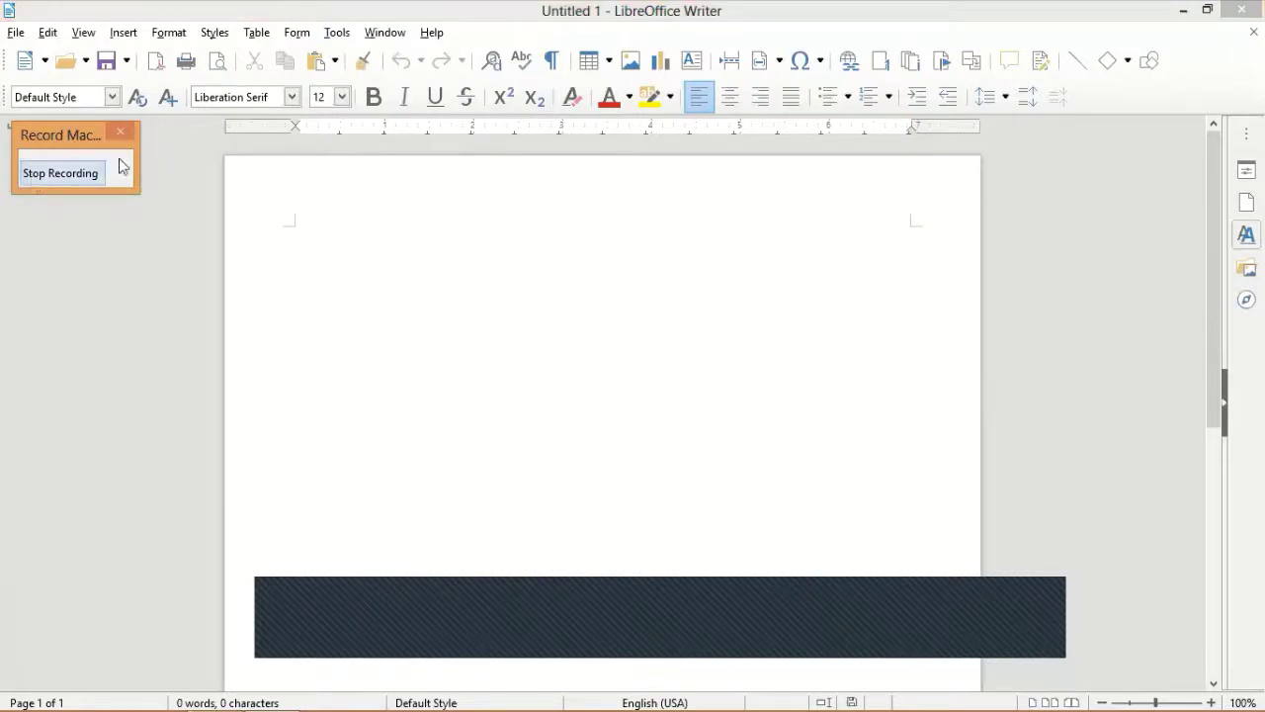
- Enter the heading "NITECH COMPUTER EDUCATION" on the first line and centre it
left_click(332, 269)
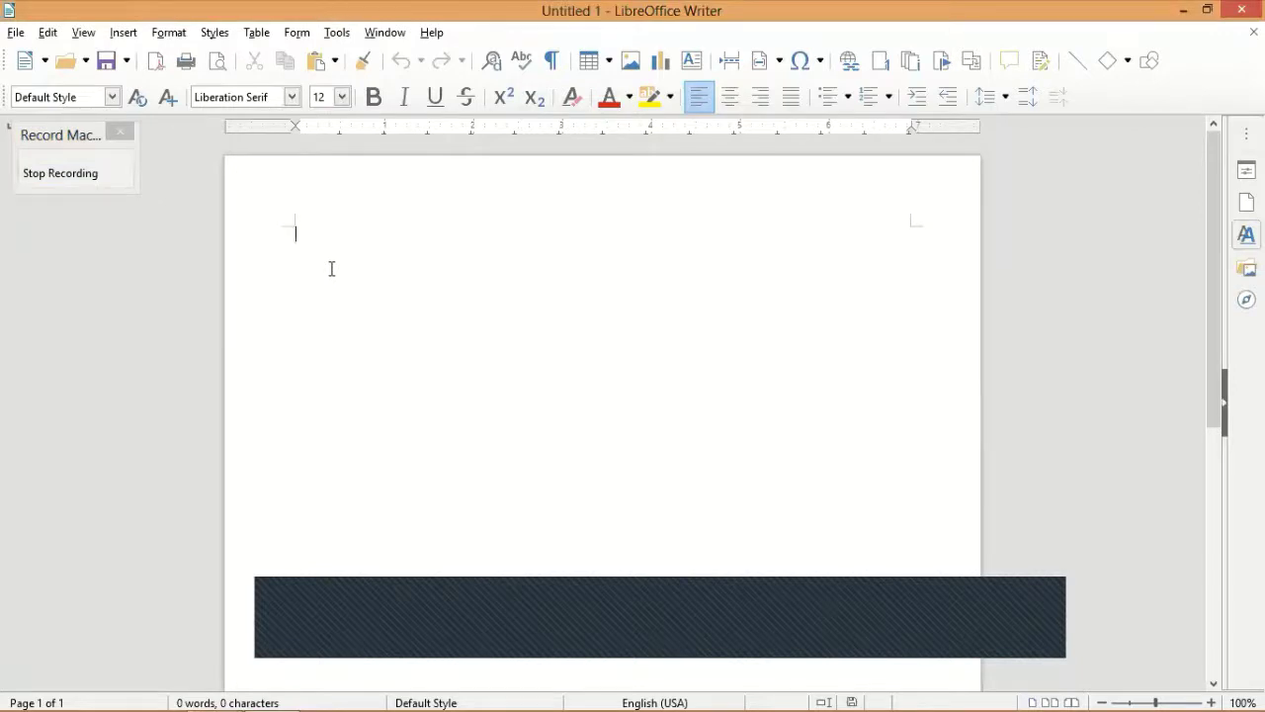
type("NITECH C")
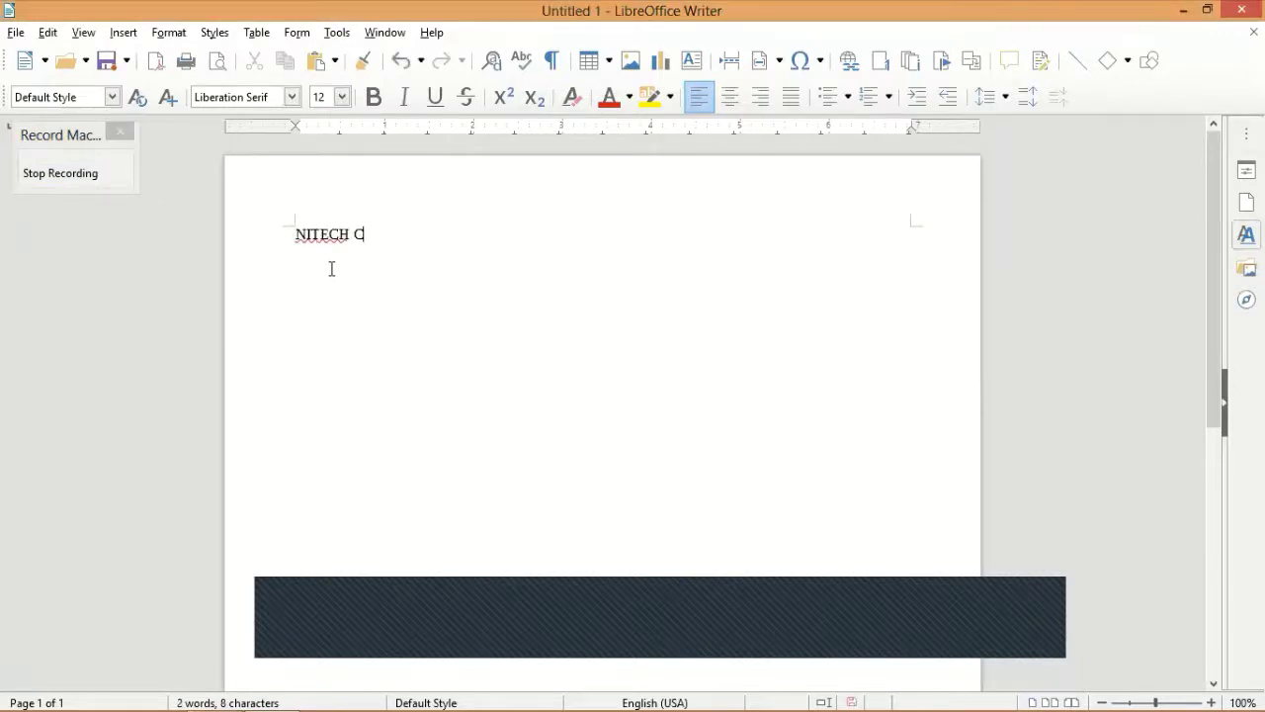
type("OMPUTER EDUCATIO")
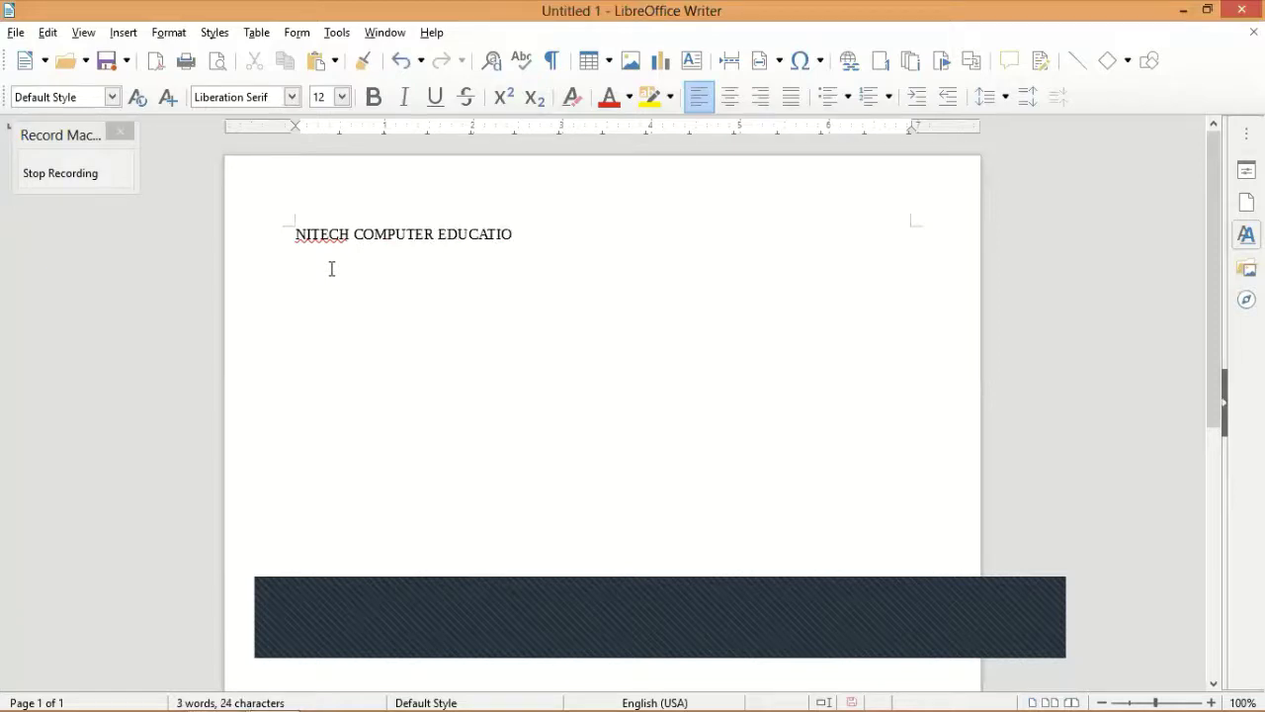
type("N")
key("ctrl+e")
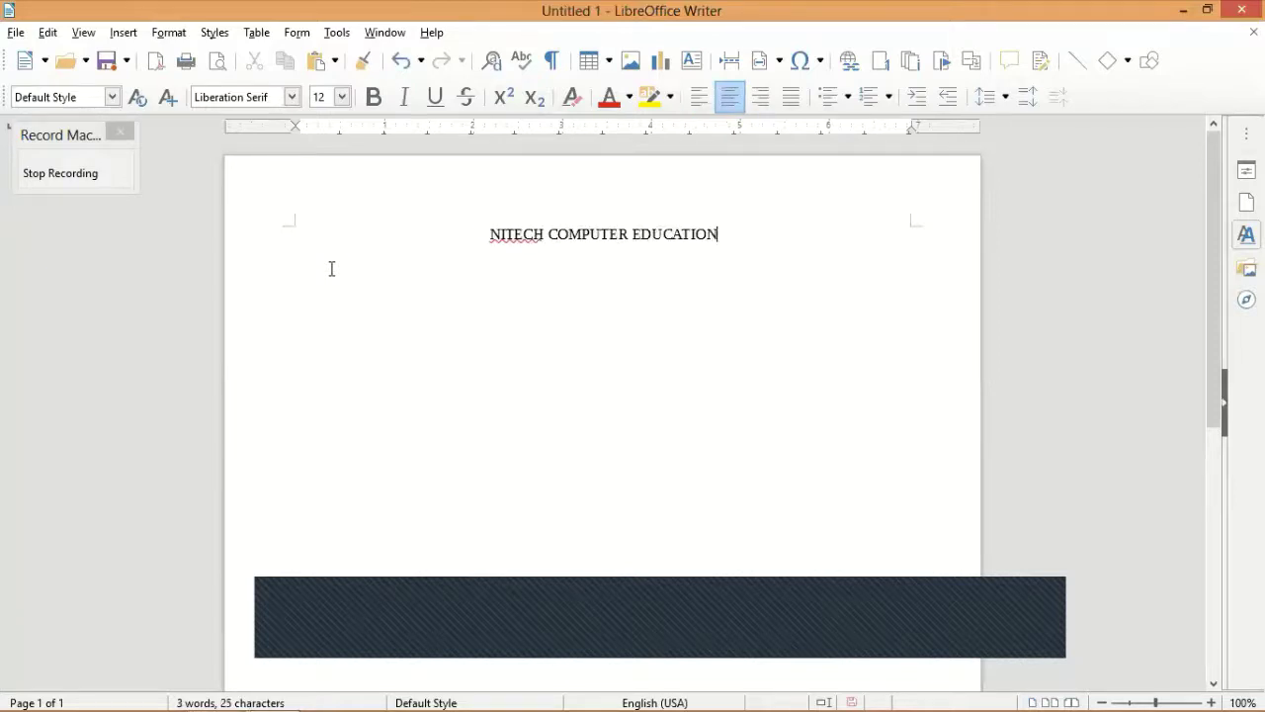
- Enlarge the whole heading line to font size 20 and make it bold
key("shift+Home")
key("ctrl+bracketright")
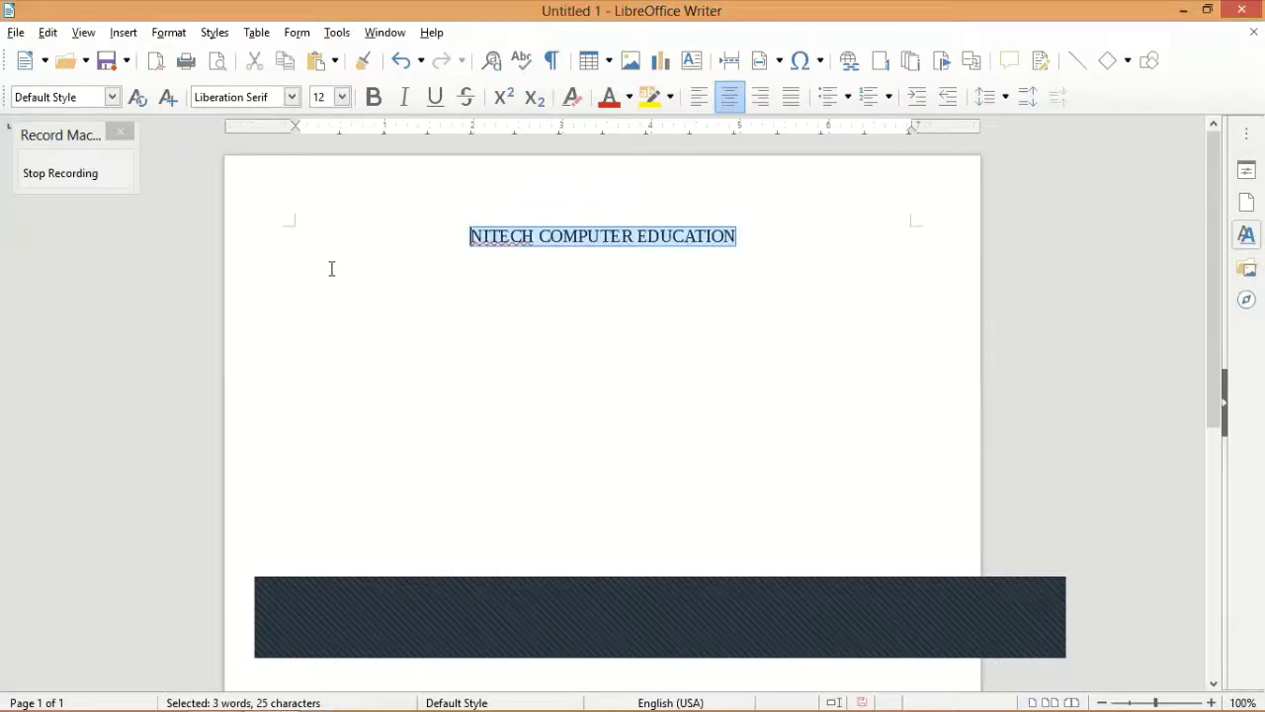
key("ctrl+bracketright")
key("ctrl+bracketright")
key("ctrl+b")
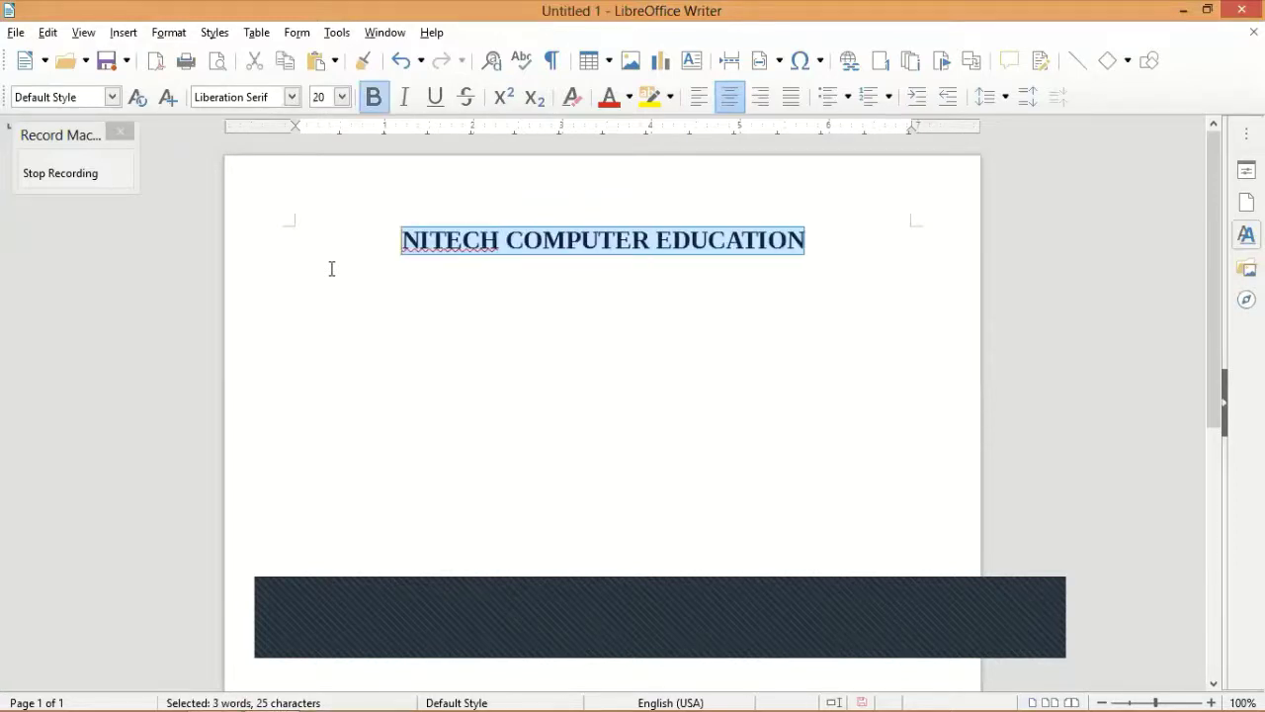
left_click(332, 269)
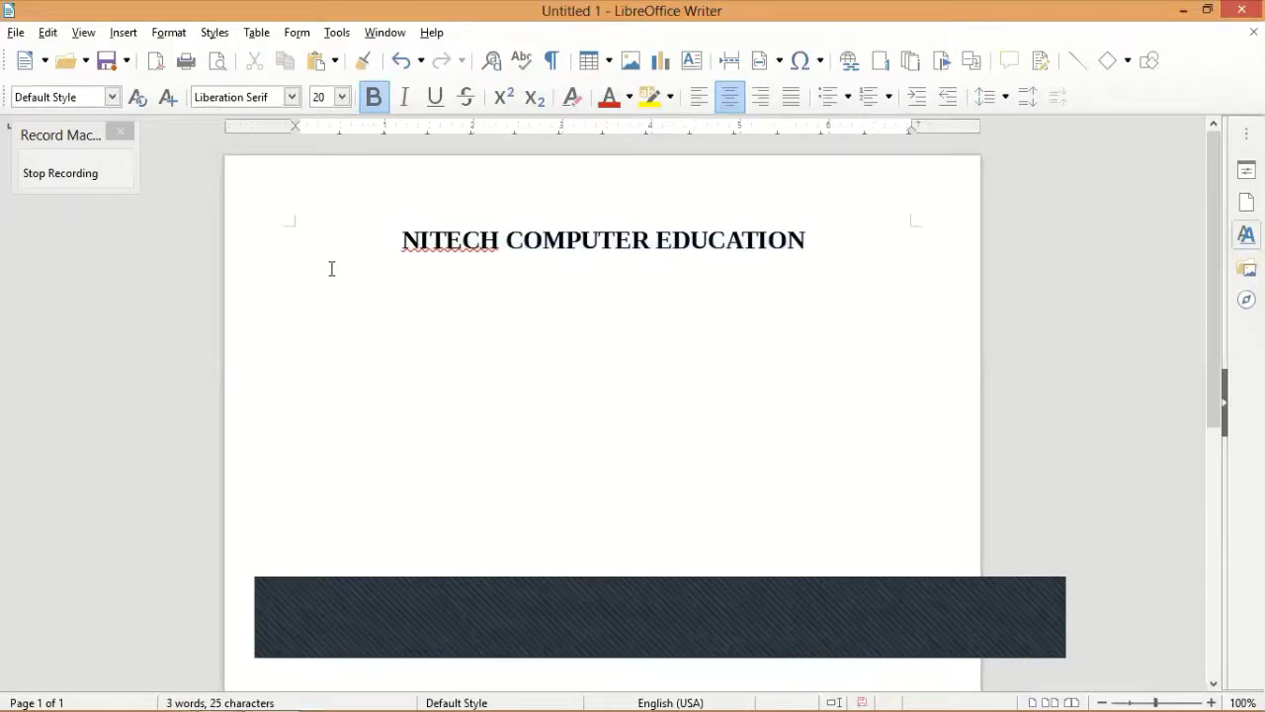
- Change the font colour of the heading to the standard teal green
key("ctrl+a")
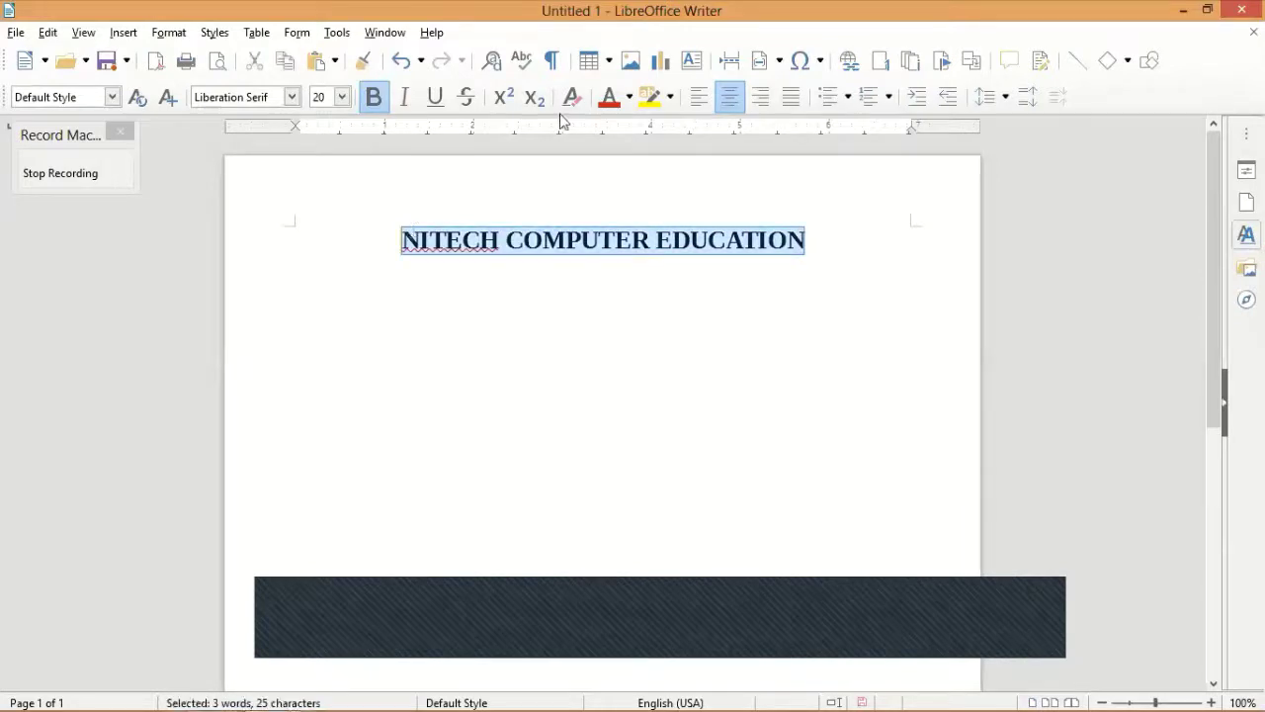
left_click(629, 98)
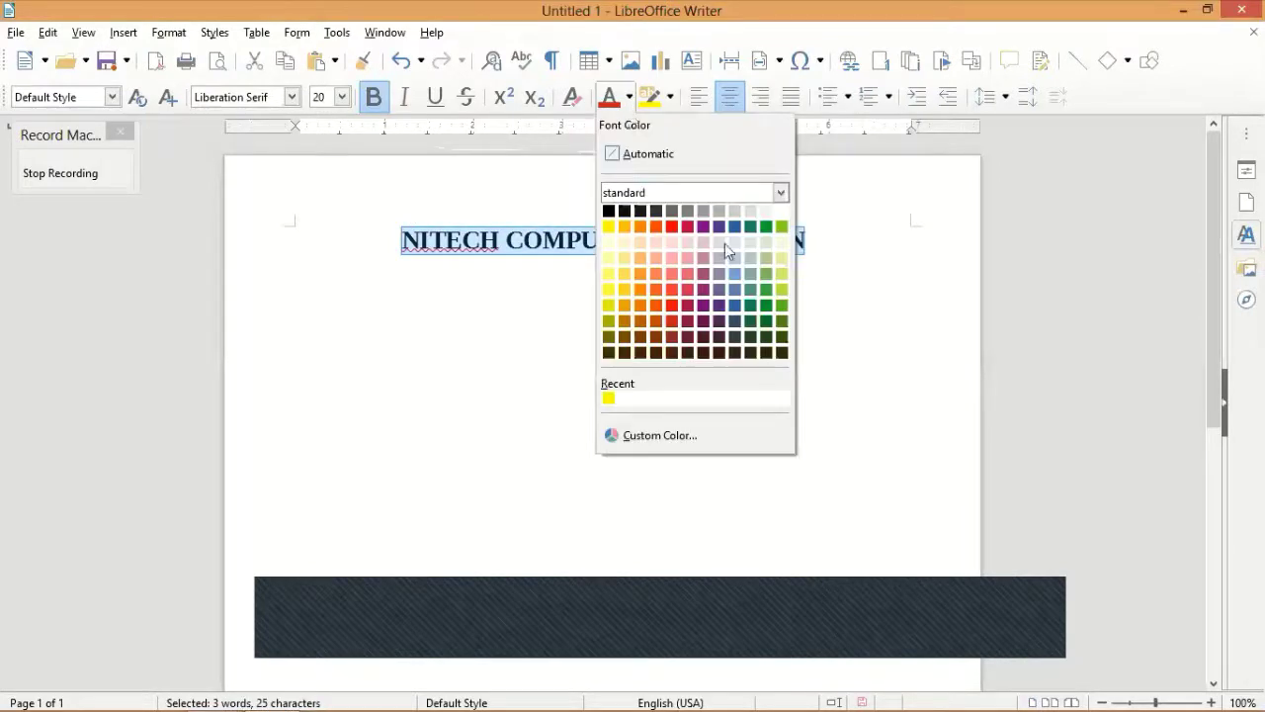
left_click(750, 225)
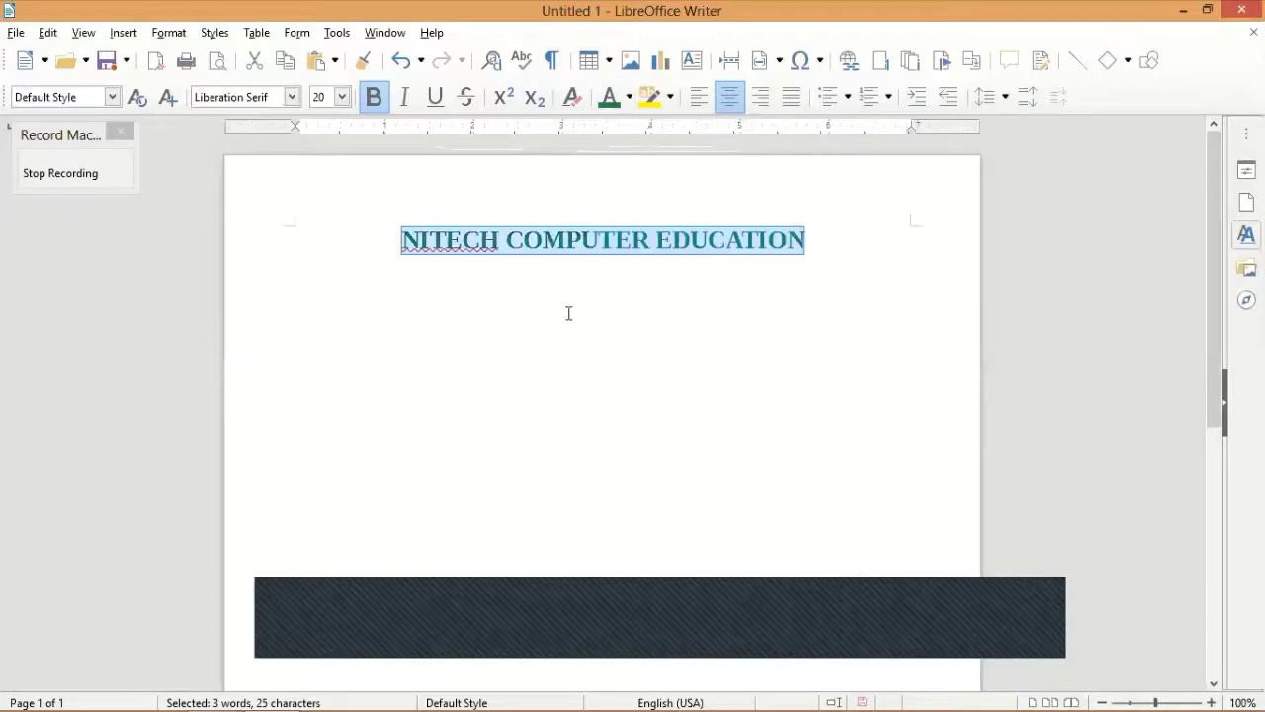
left_click(839, 254)
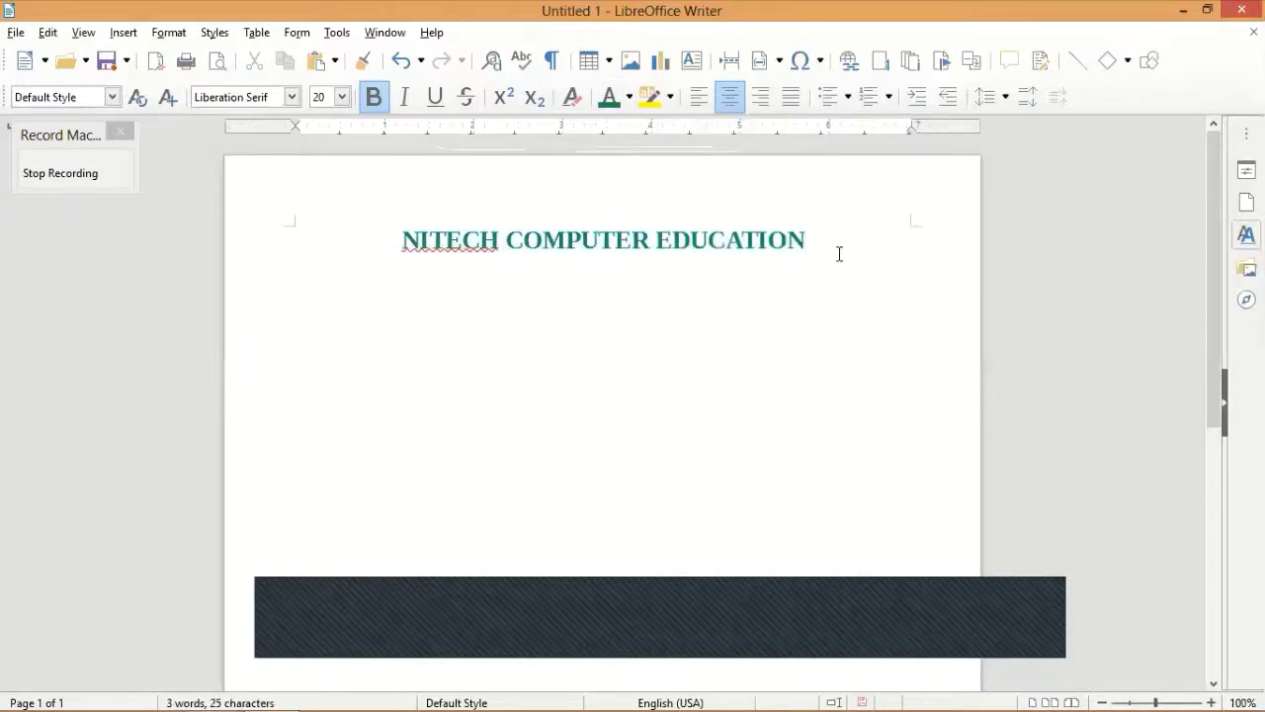
- Clear the formatting on a new line below the heading and insert a Box List Yellow table with 2 columns and 6 rows
left_click(571, 98)
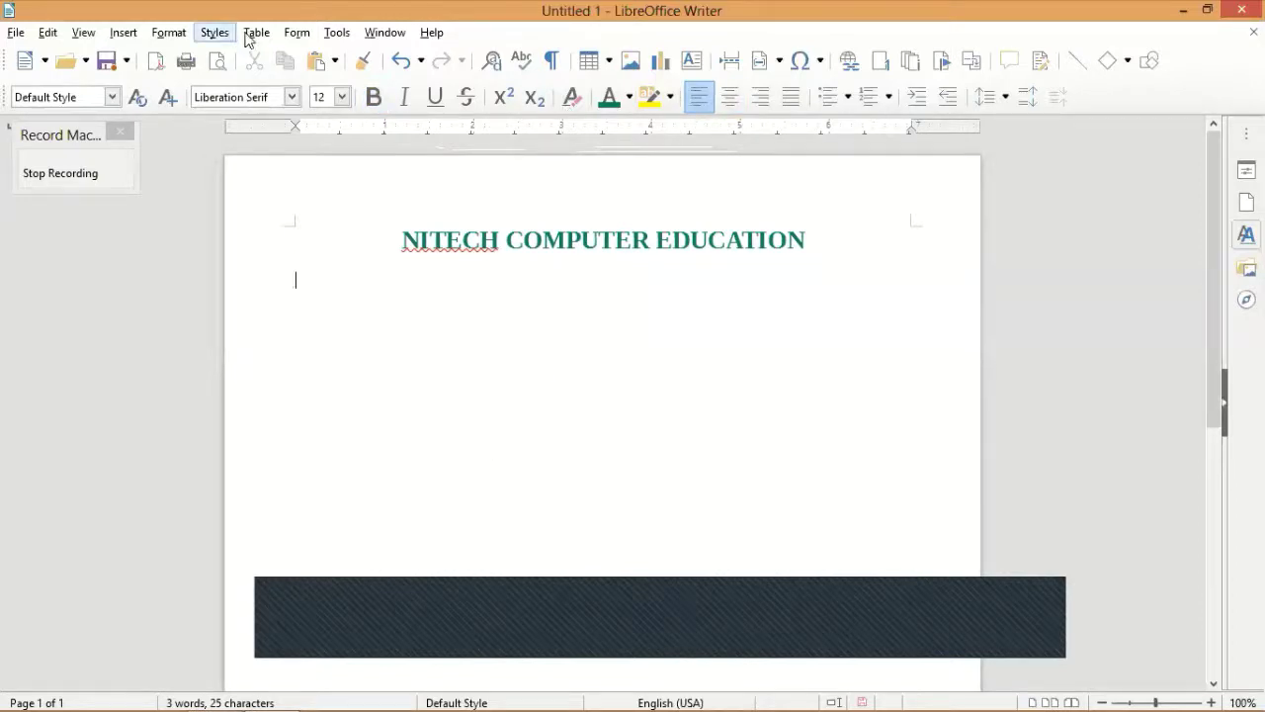
key("ctrl+F12")
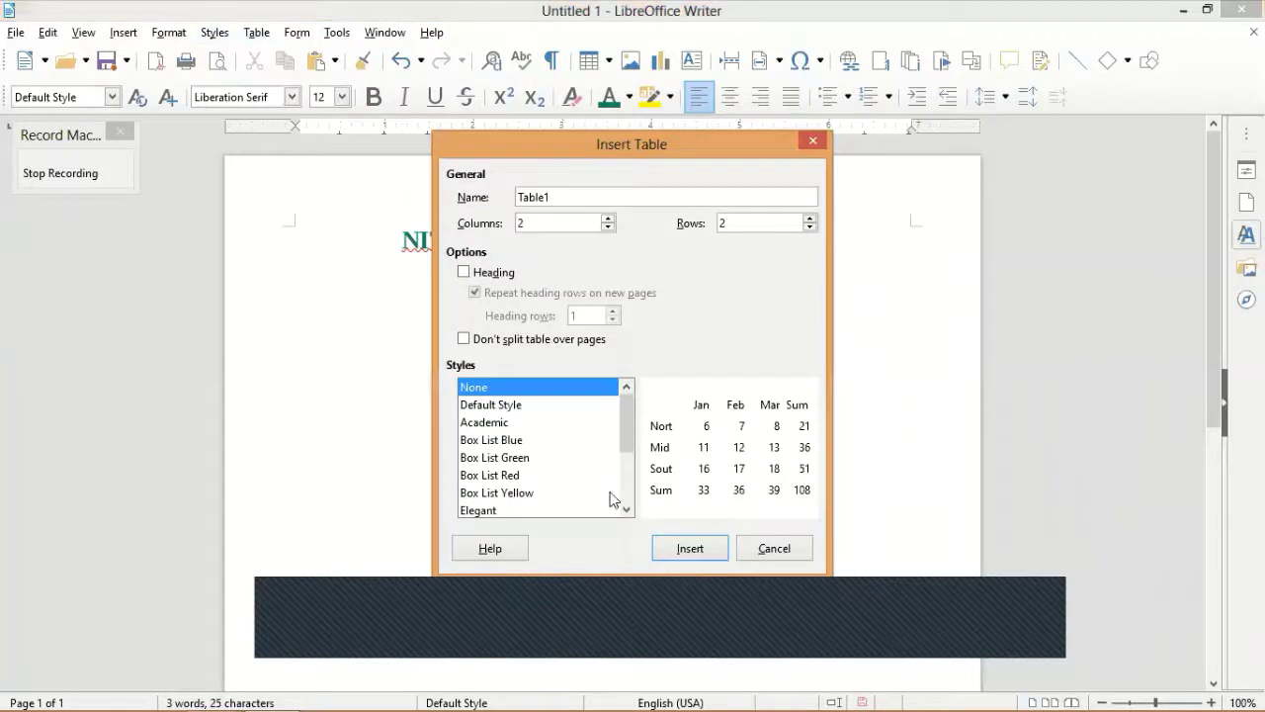
left_click(524, 492)
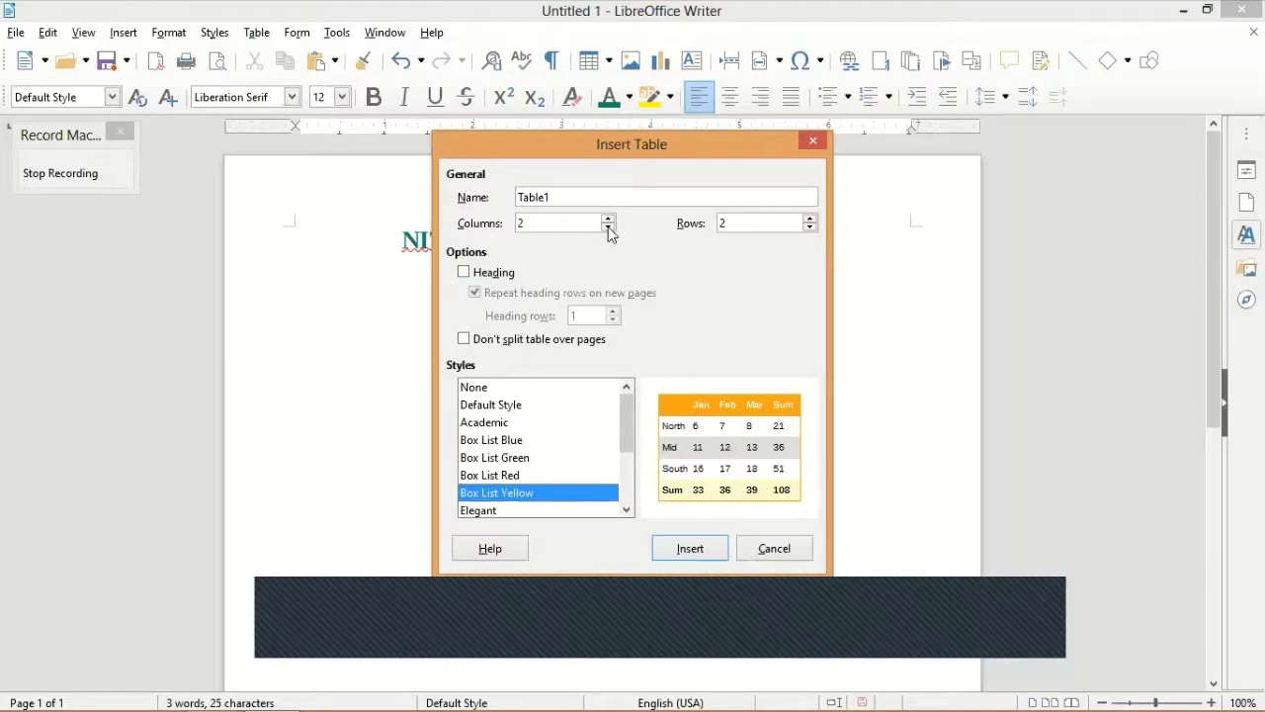
left_click(812, 220)
left_click(810, 219)
left_click(697, 549)
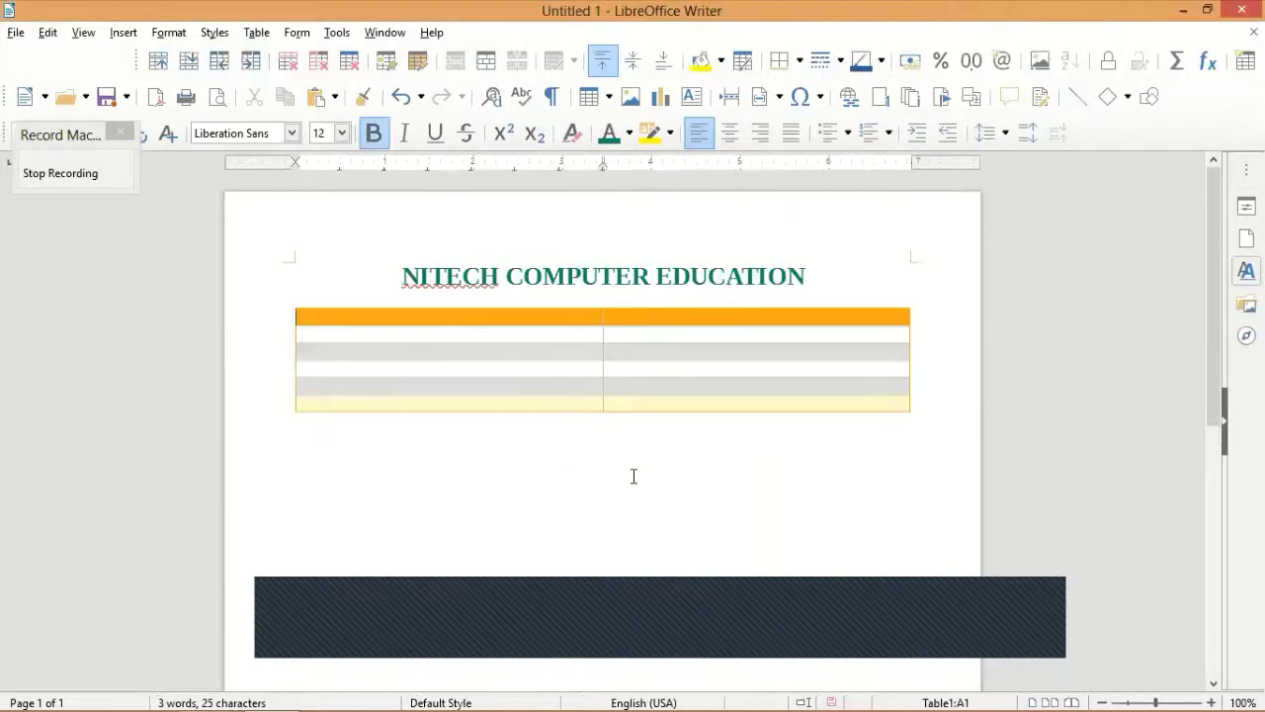
- Label the table's header cells "STUDENT NAME" and "STUDENT ID"
type("STUDENT BNA")
key("BackSpace")
key("BackSpace")
key("BackSpace")
type("NAME")
key("Tab")
type("STUDENT ID")
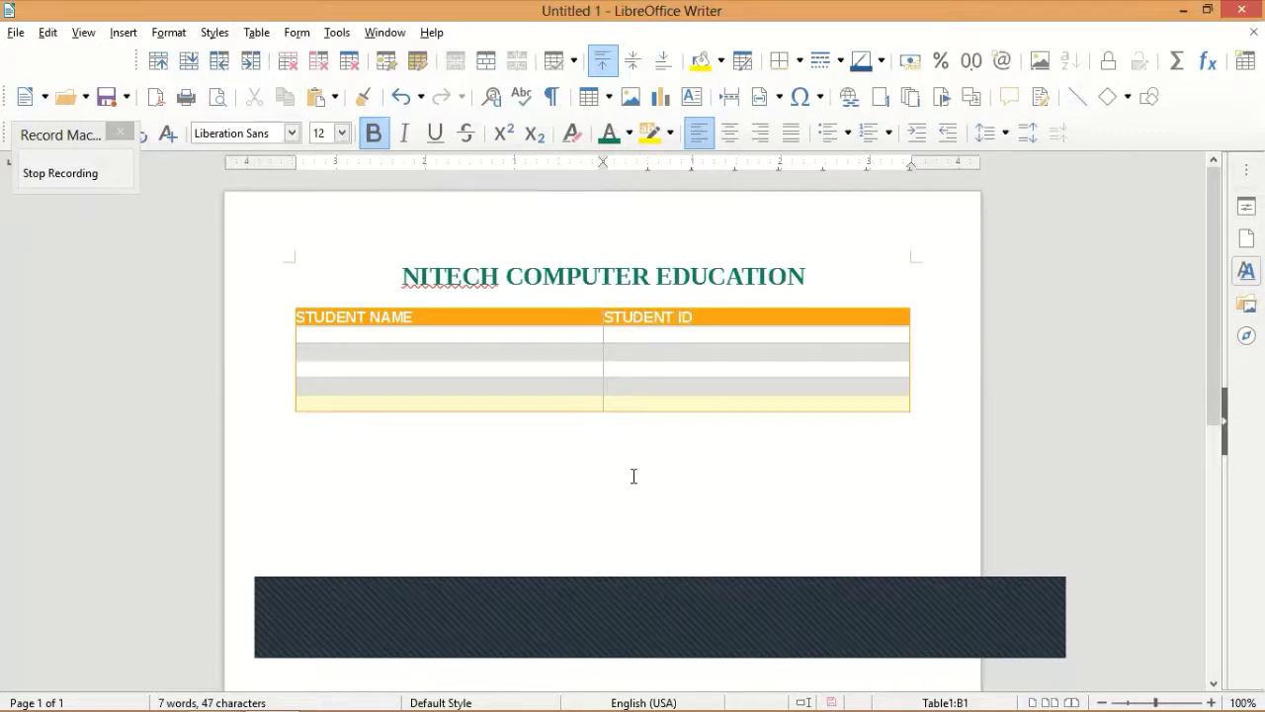
- Enter the first two students' names in the rows below the STUDENT NAME header
key("Tab")
type("AMAN")
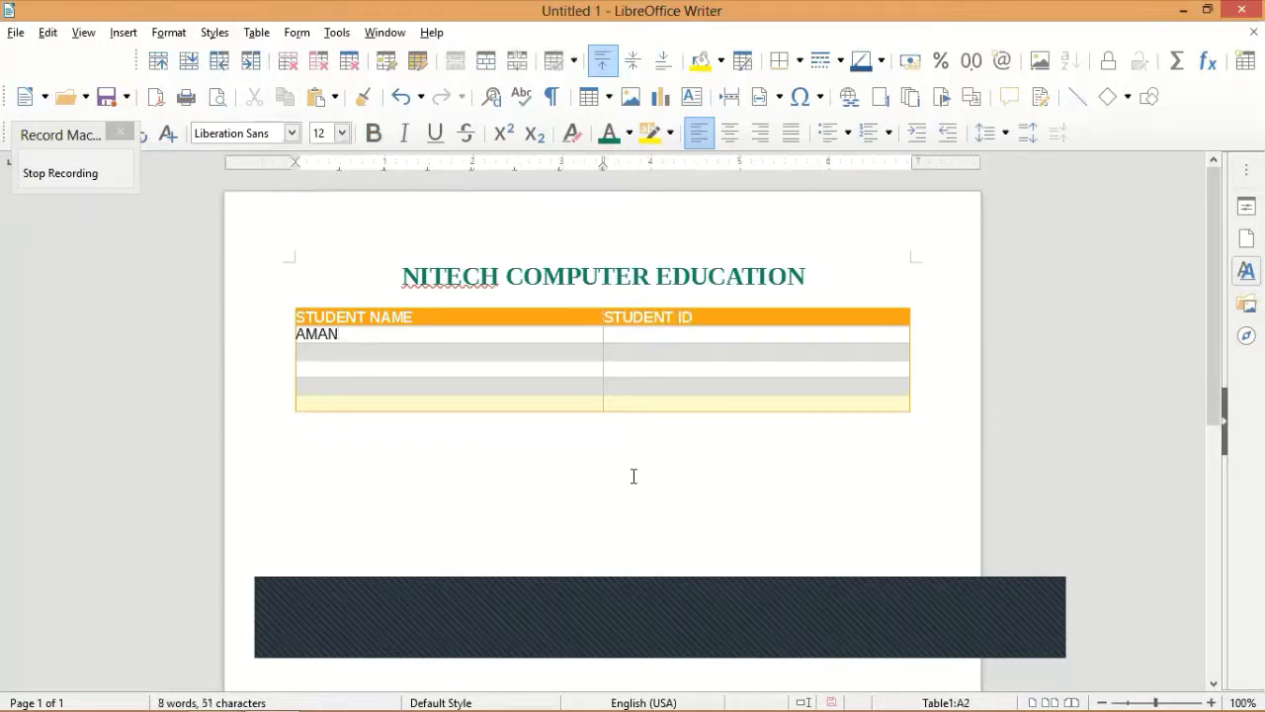
type("MANAS")
key("BackSpace")
key("BackSpace")
key("BackSpace")
key("BackSpace")
key("BackSpace")
key("Down")
type("MANAN")
key("BackSpace")
type("S")
key("Down")
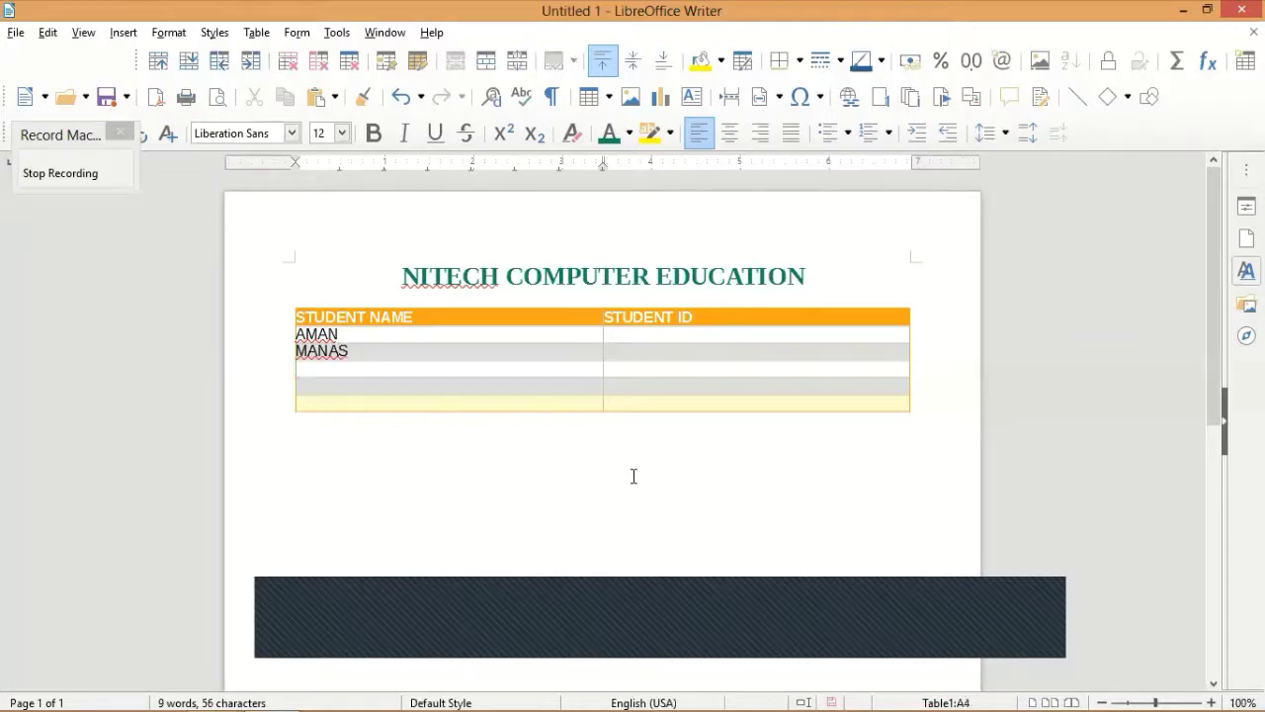
- Fill the remaining three rows of the STUDENT NAME column with students' names
type("SAGAR")
key("Down")
type("RA")
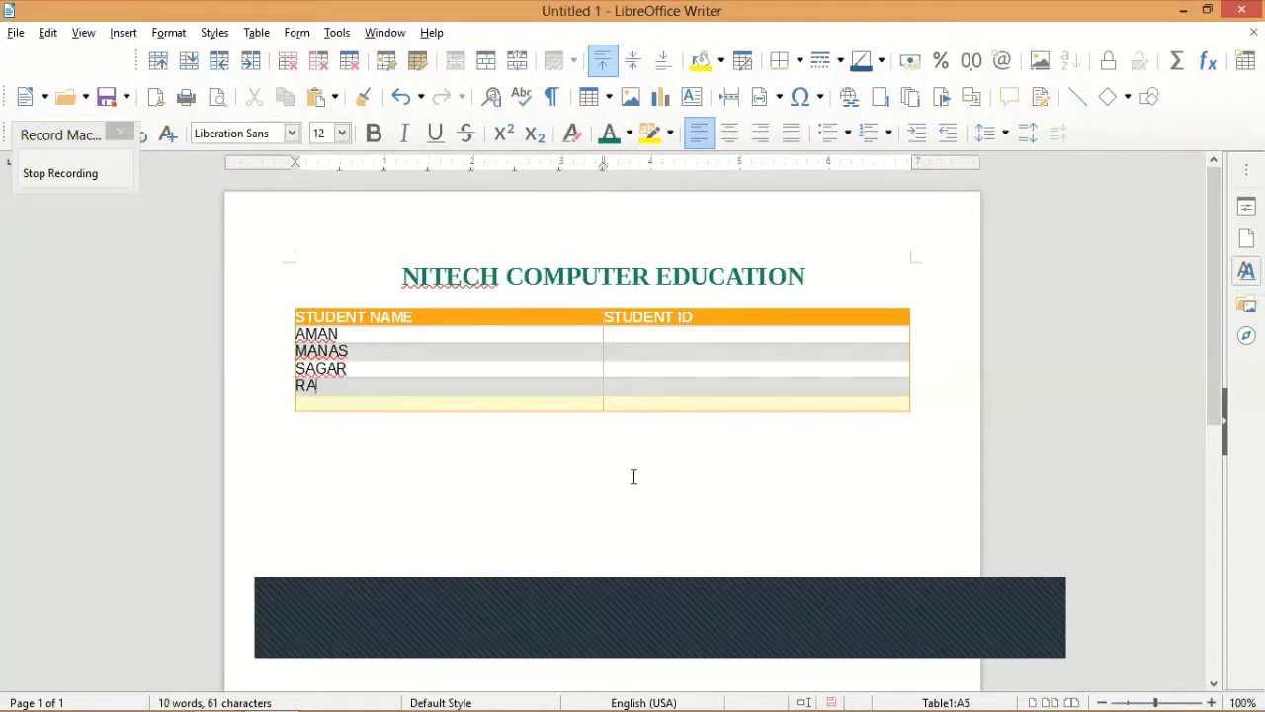
type("J")
key("Down")
key("ctrl+b")
type("JAYANT")
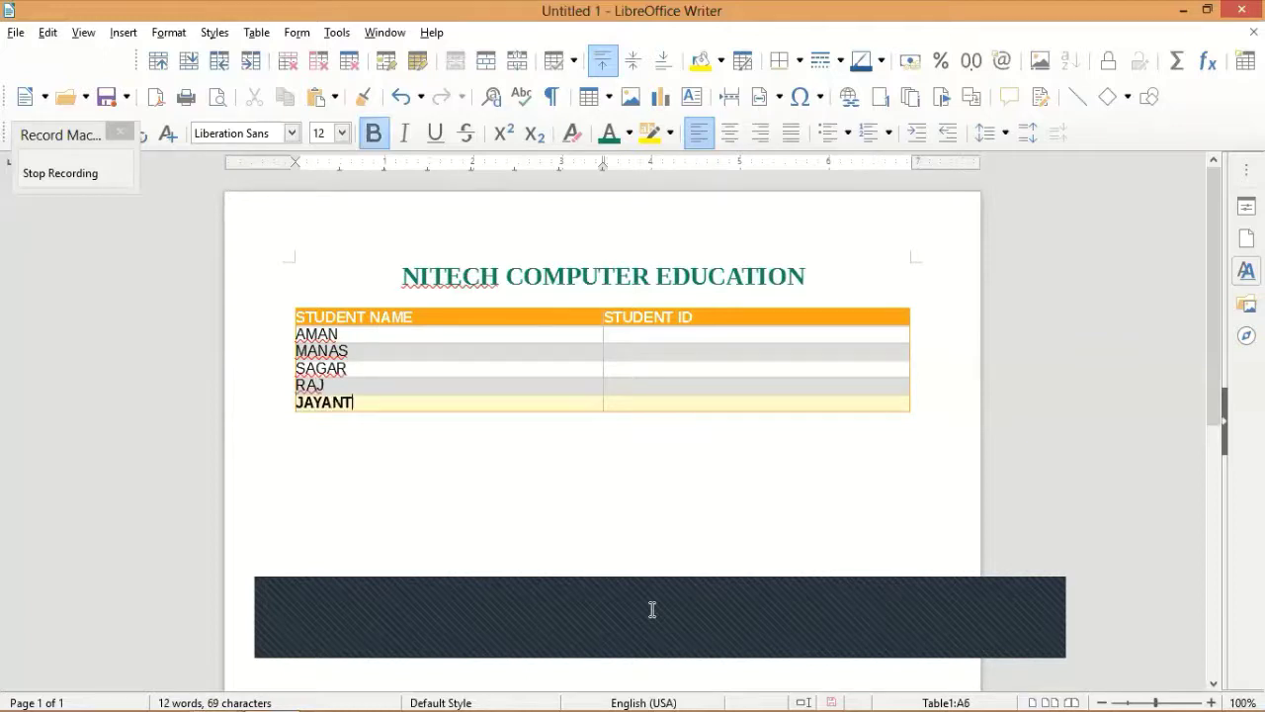
- Fill the STUDENT ID column with consecutive three-digit IDs for all five students, finishing on the line below the table
left_click(743, 339)
type("101")
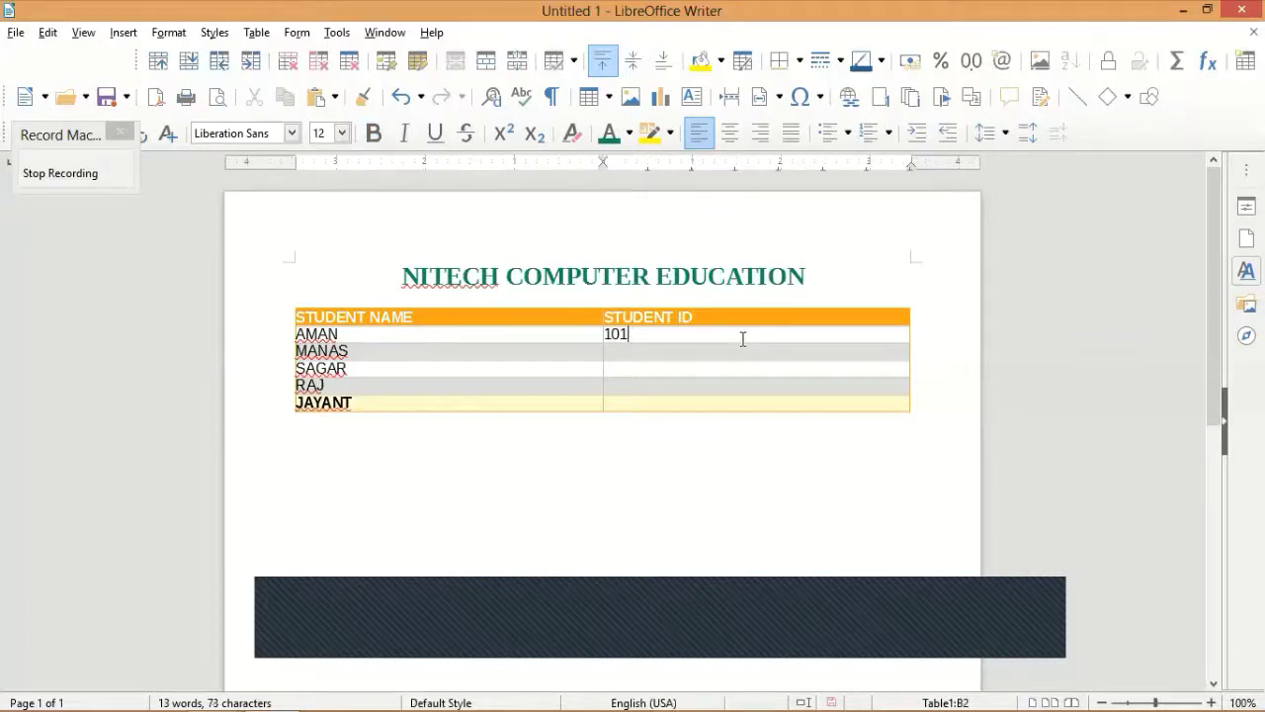
key("BackSpace")
type("1")
type("1021")
key("BackSpace")
key("Down")
type("103")
key("Down")
type("1")
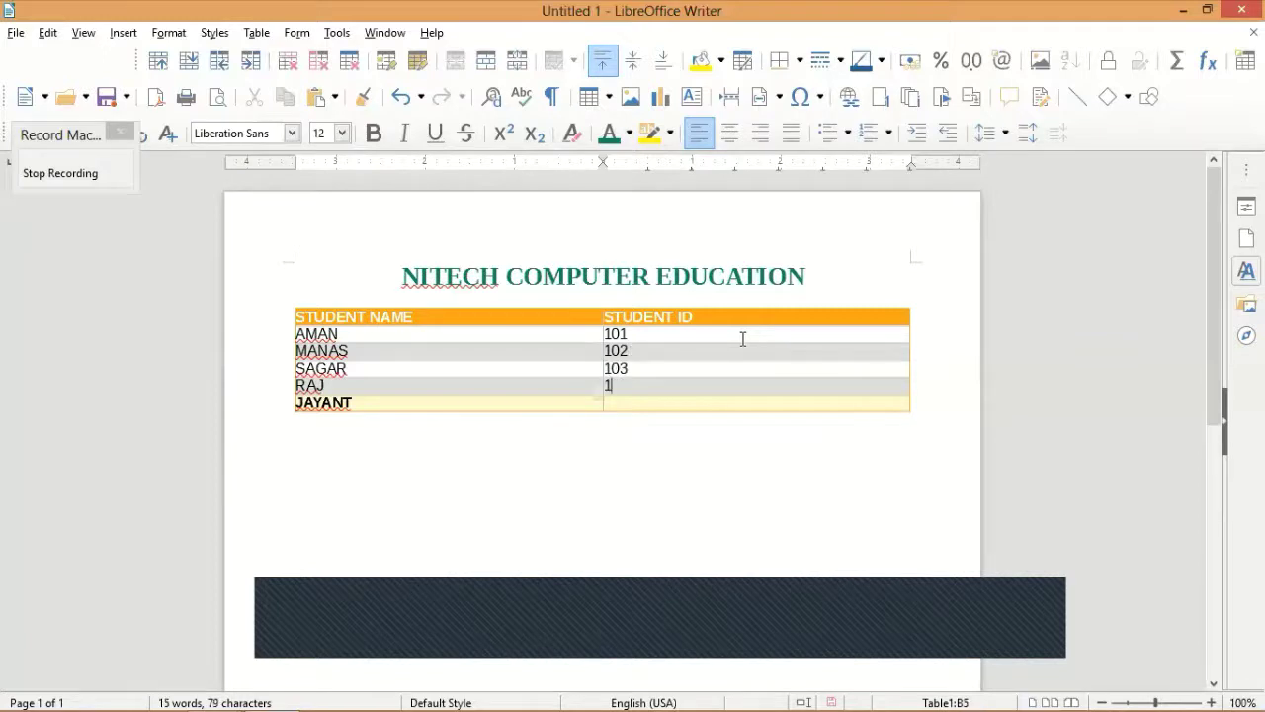
type("04")
key("Down")
type("105")
key("Down")
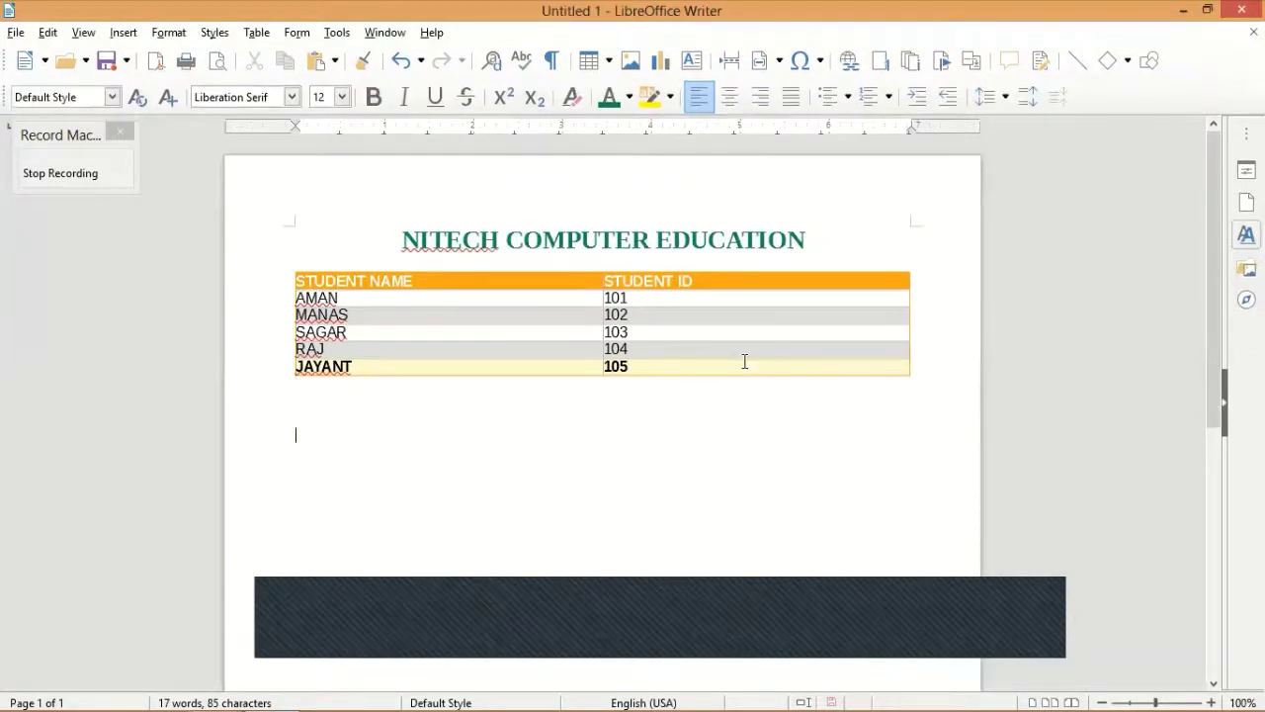
- Add a right-aligned sign-off below the table with the teacher's name and "Sr. Faculty" on the following line
key("ctrl+r")
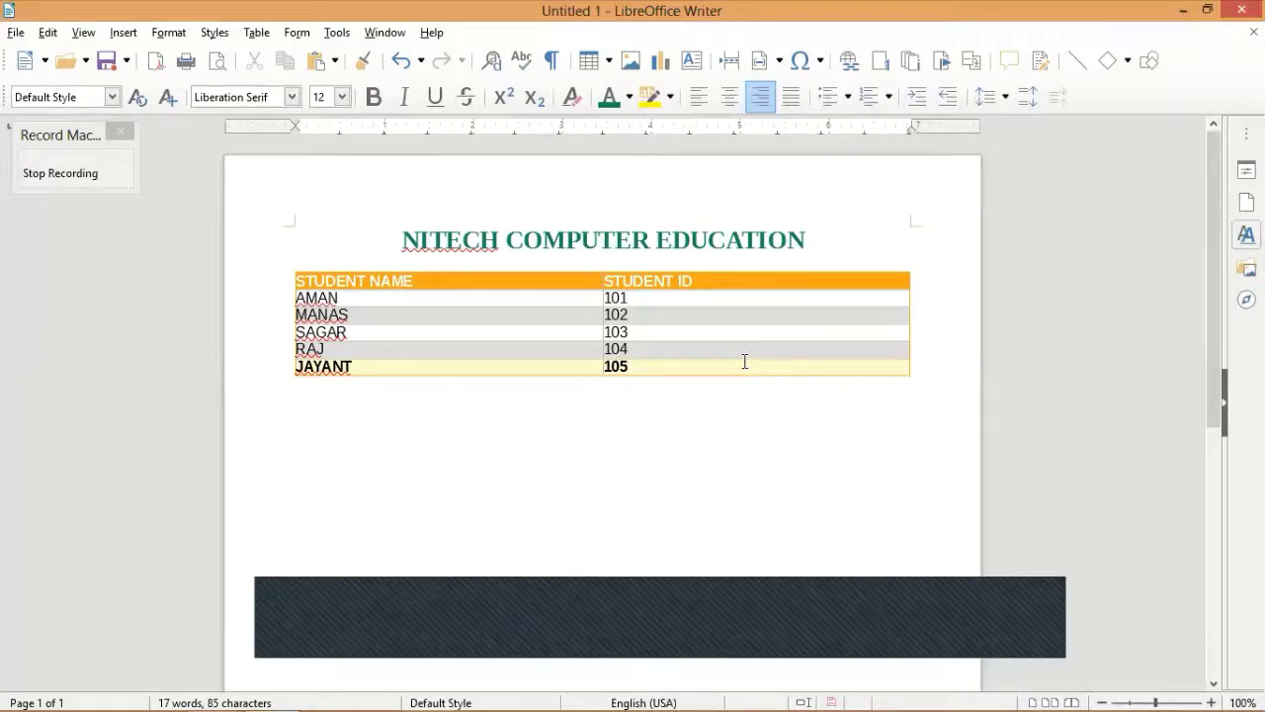
type("I")
type("ajani")
key("Return")
type("Sr")
type("ulty")
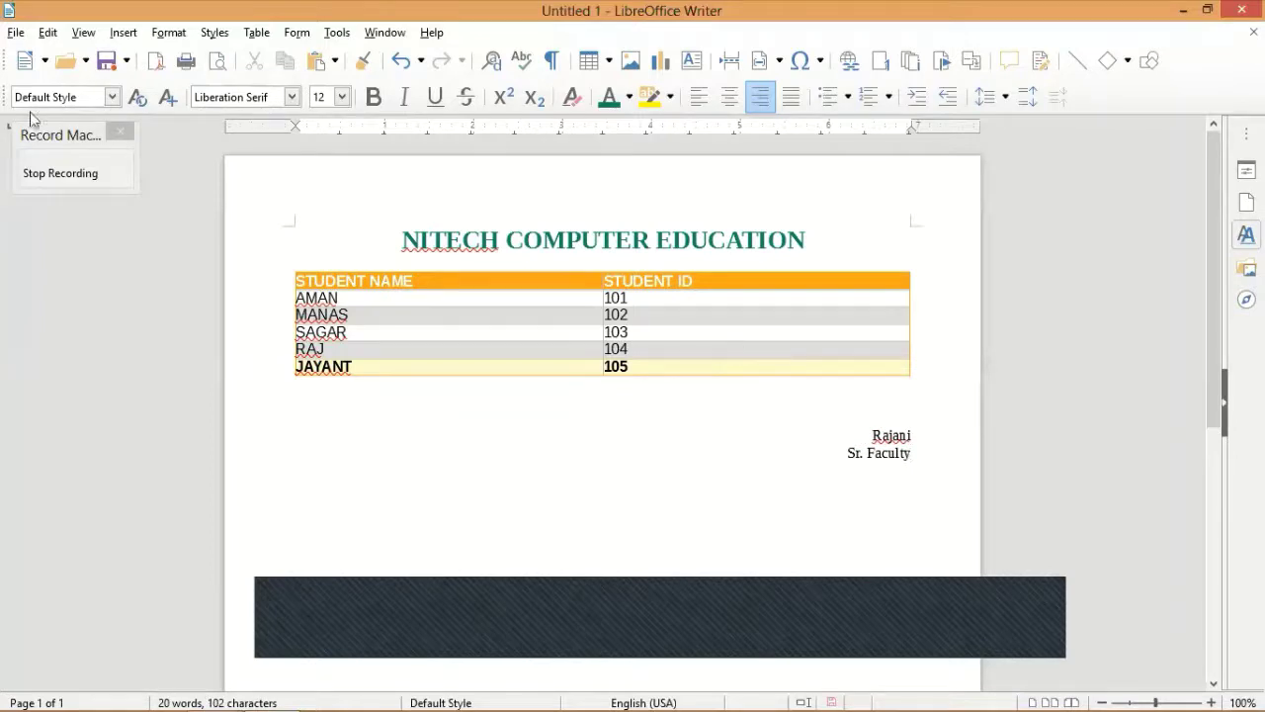
- Stop the macro recording of the heading, student table and sign-off
left_click(59, 174)
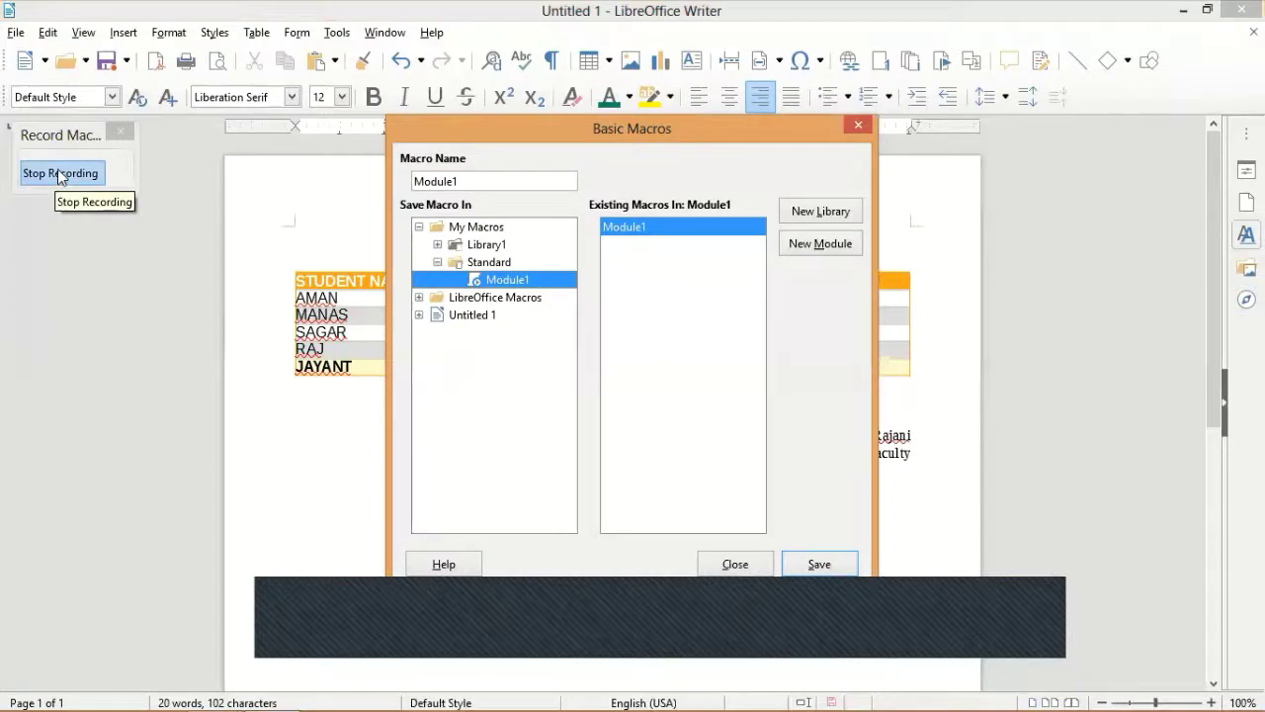
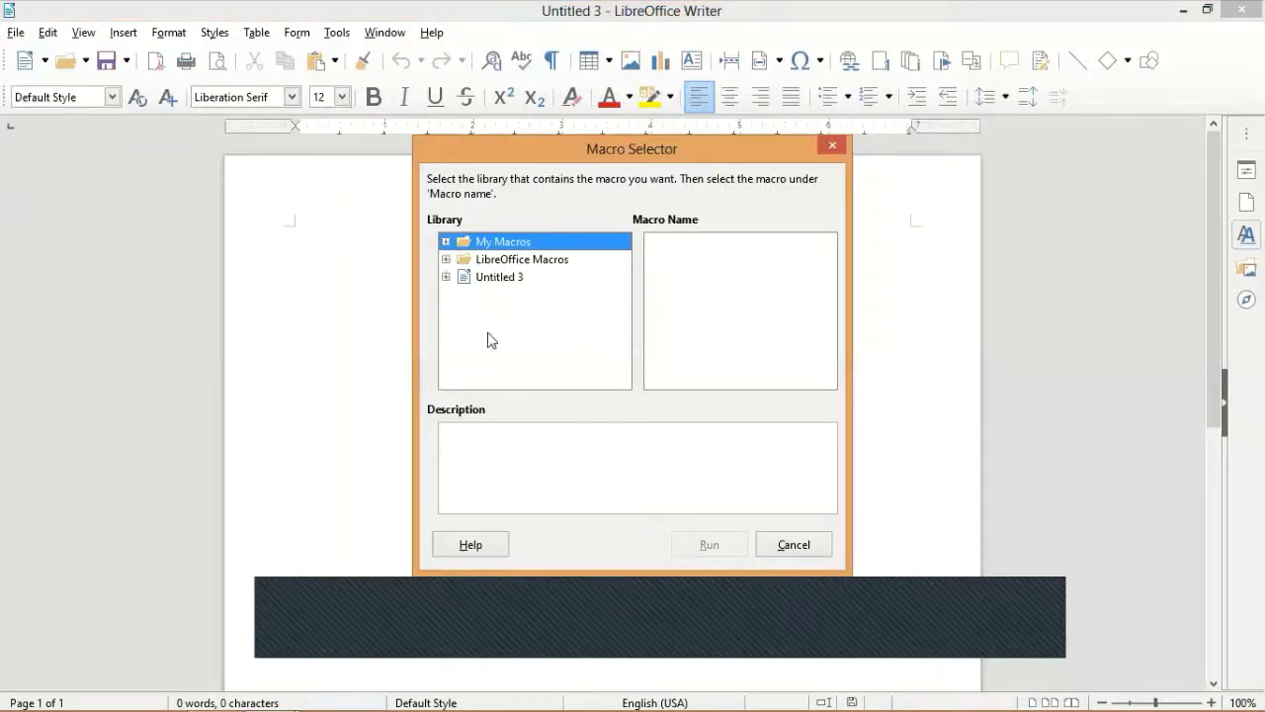
- Run the Module1 macro from My Macros > Standard > Module1 in the blank Untitled 3 document
left_click(446, 242)
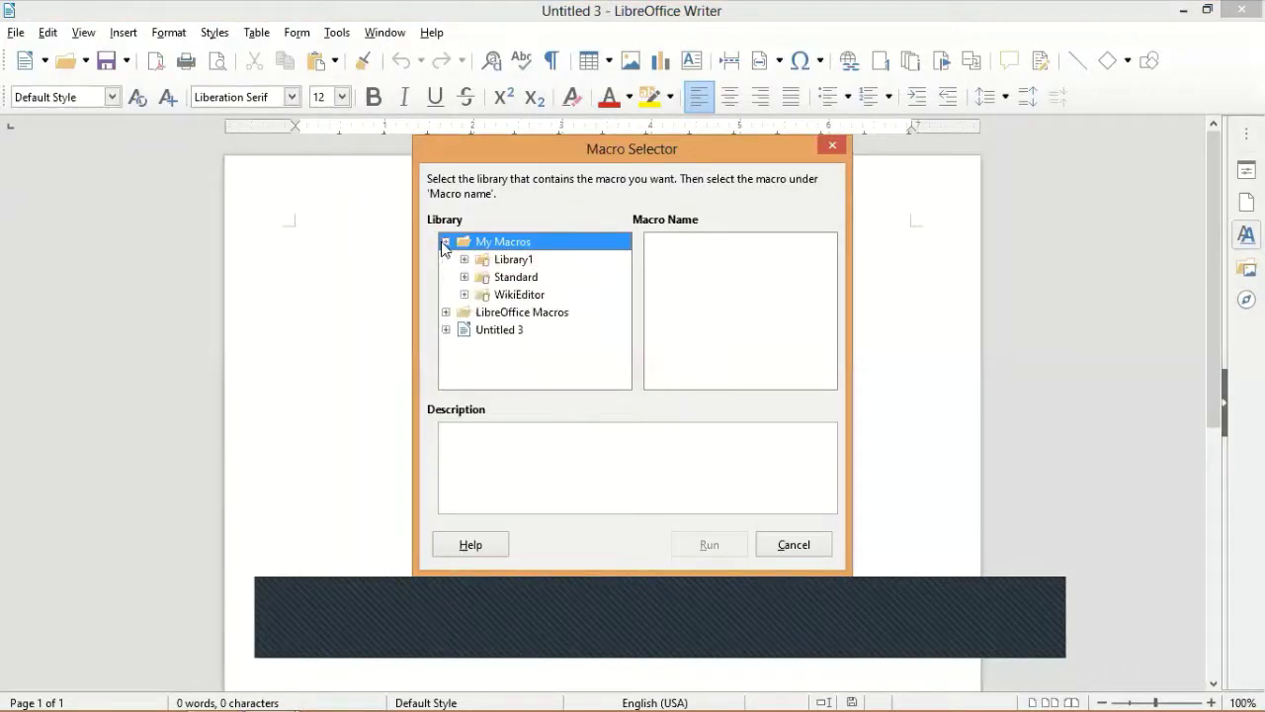
left_click(464, 278)
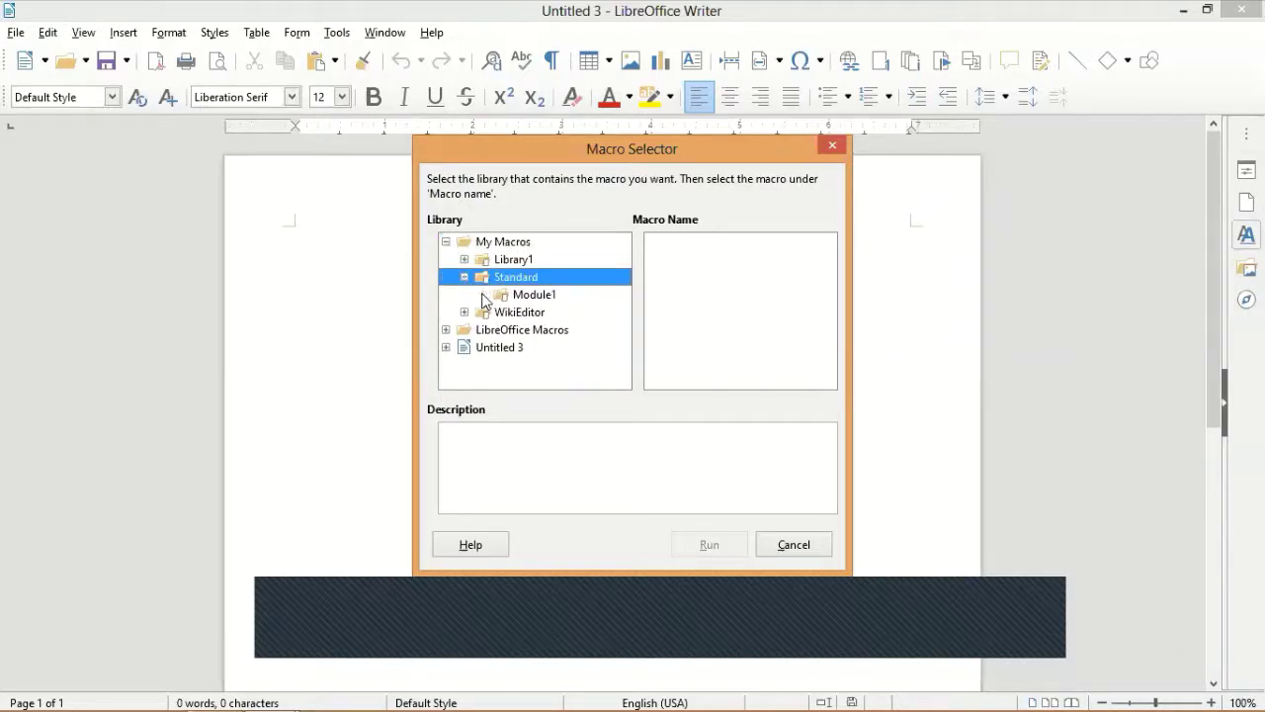
left_click(541, 297)
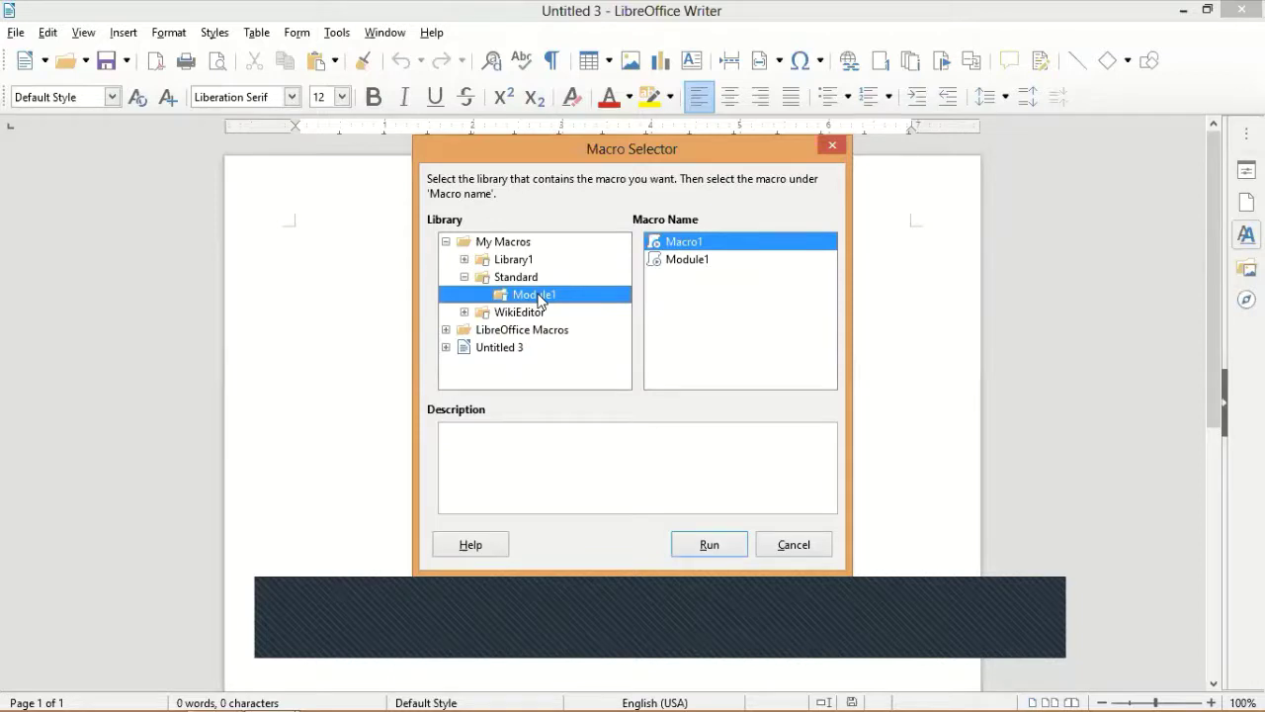
left_click(680, 261)
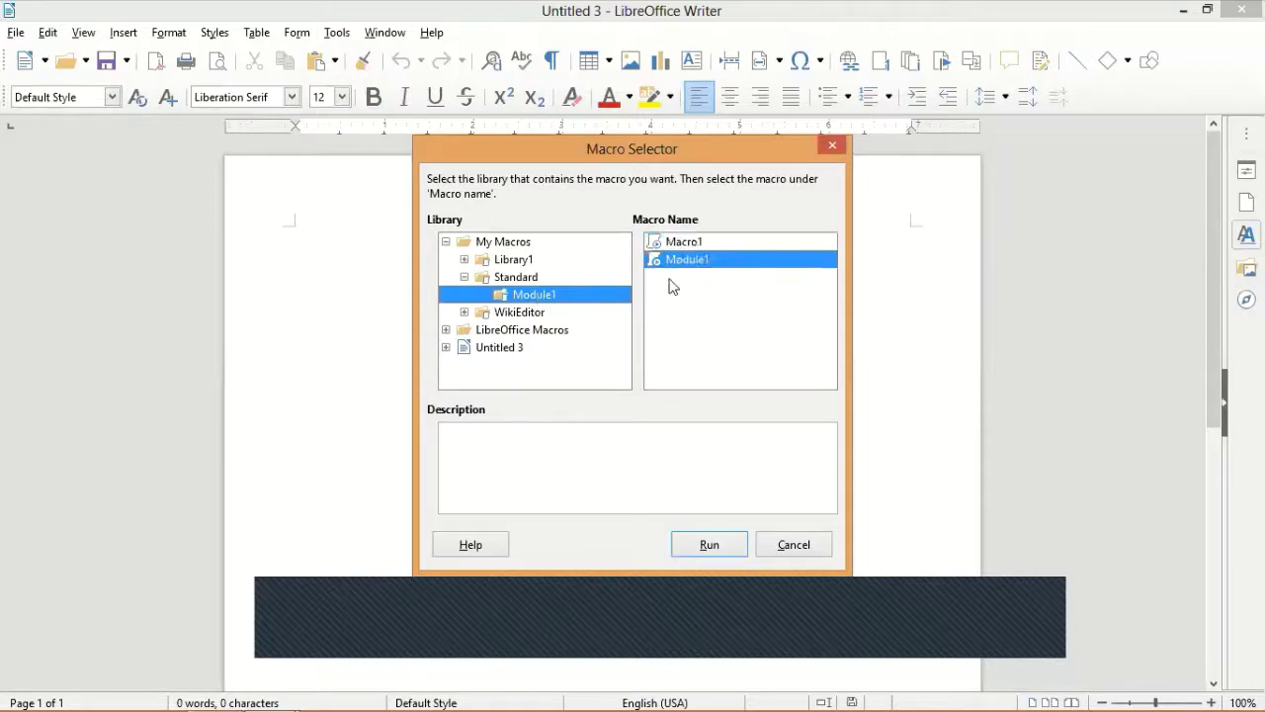
left_click(730, 546)
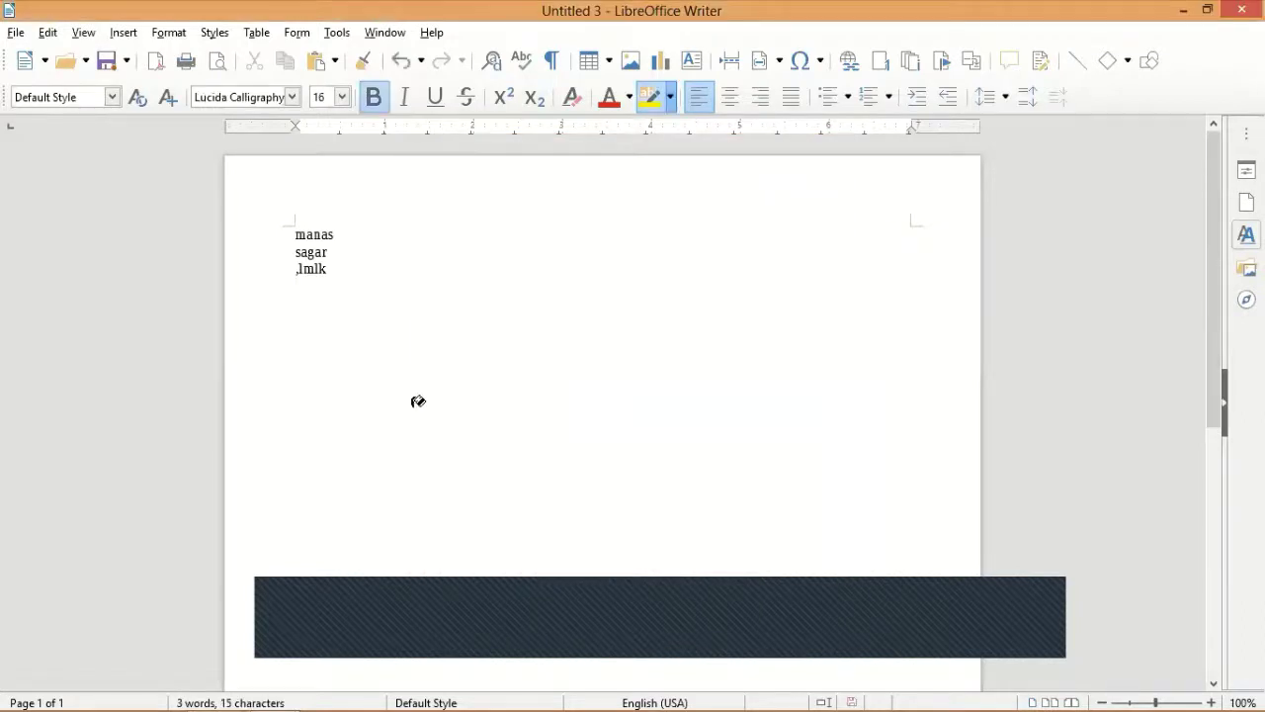
left_click(325, 253)
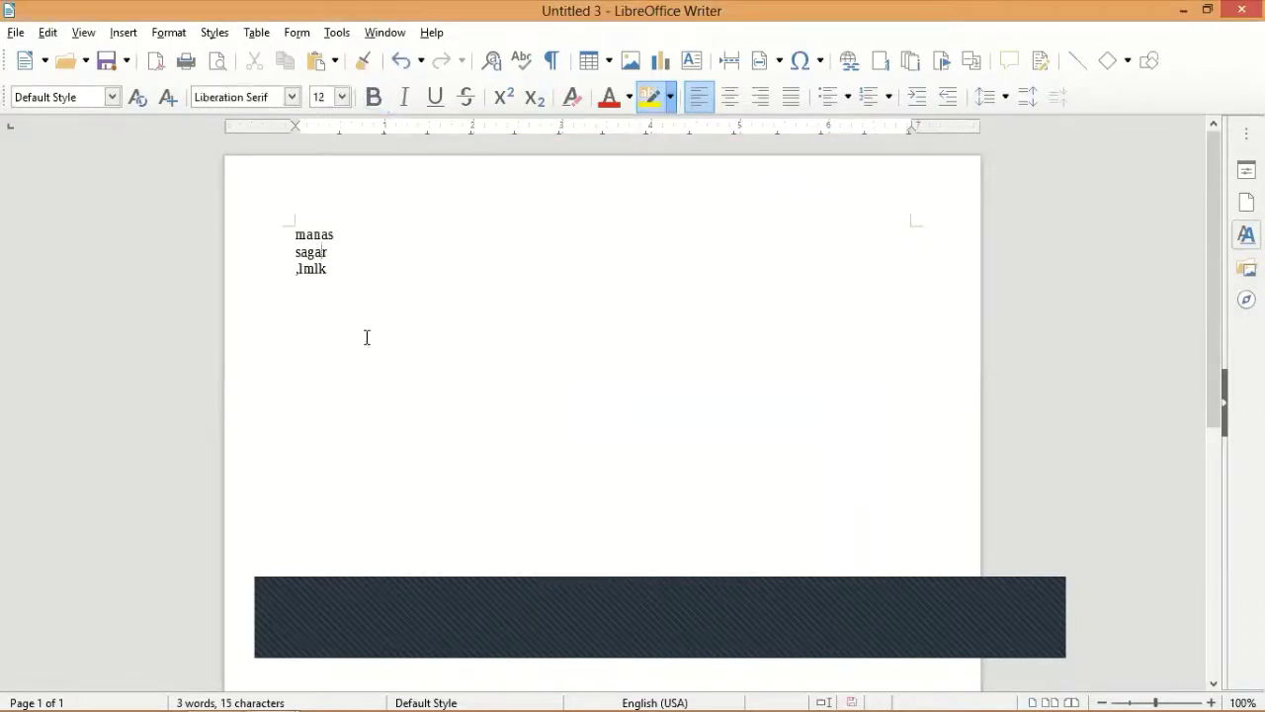
left_click(431, 333)
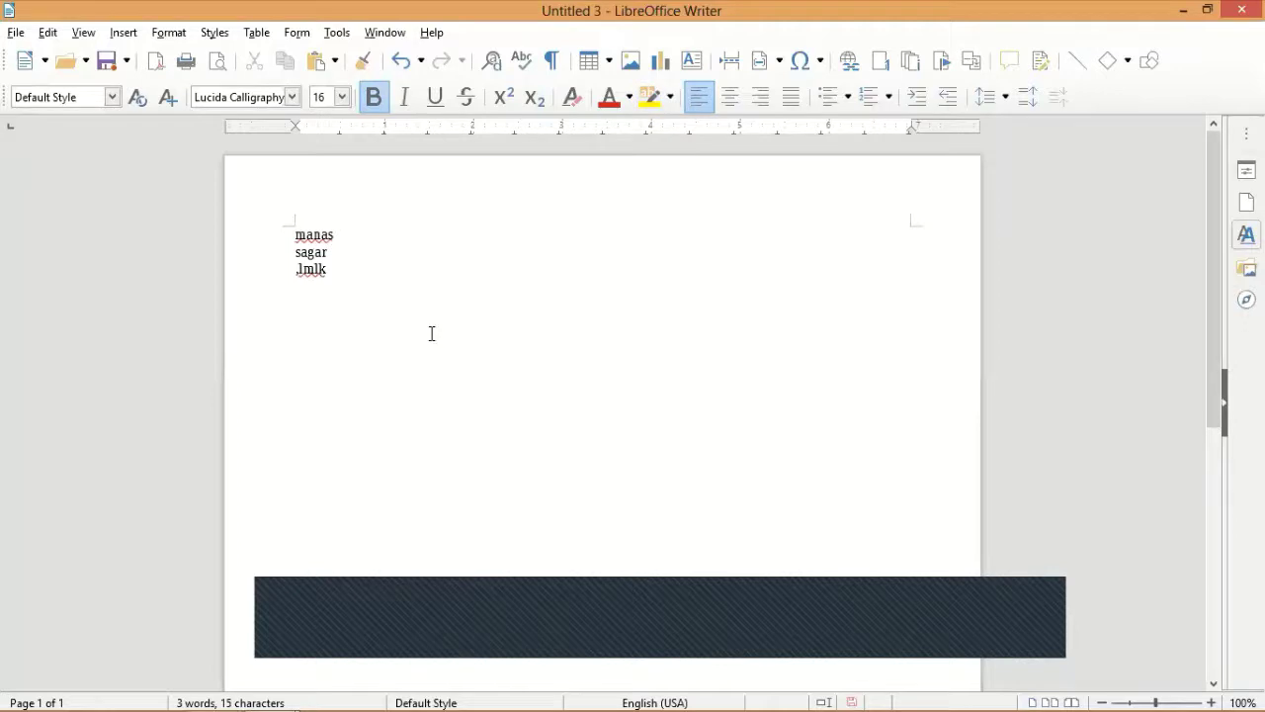
- Close the Untitled 3 document without saving its changes
left_click(16, 32)
mouse_move(46, 237)
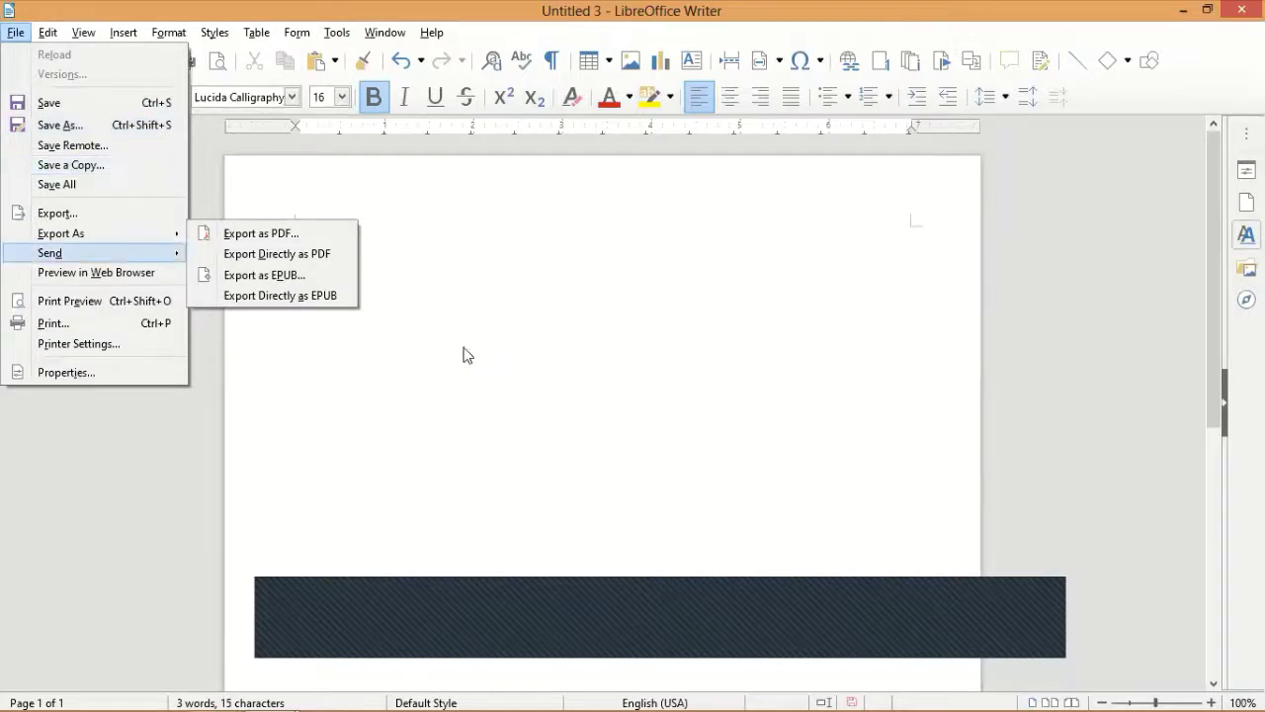
left_click(993, 8)
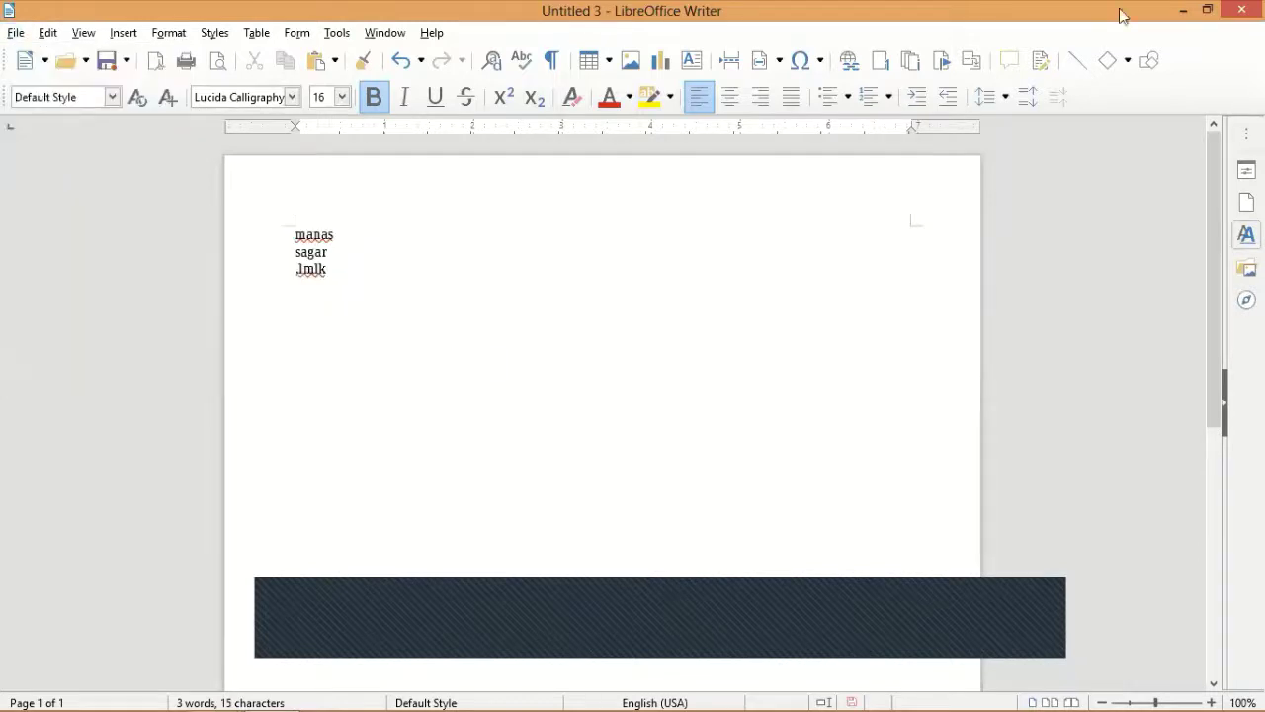
mouse_move(1264, 0)
mouse_move(138, 691)
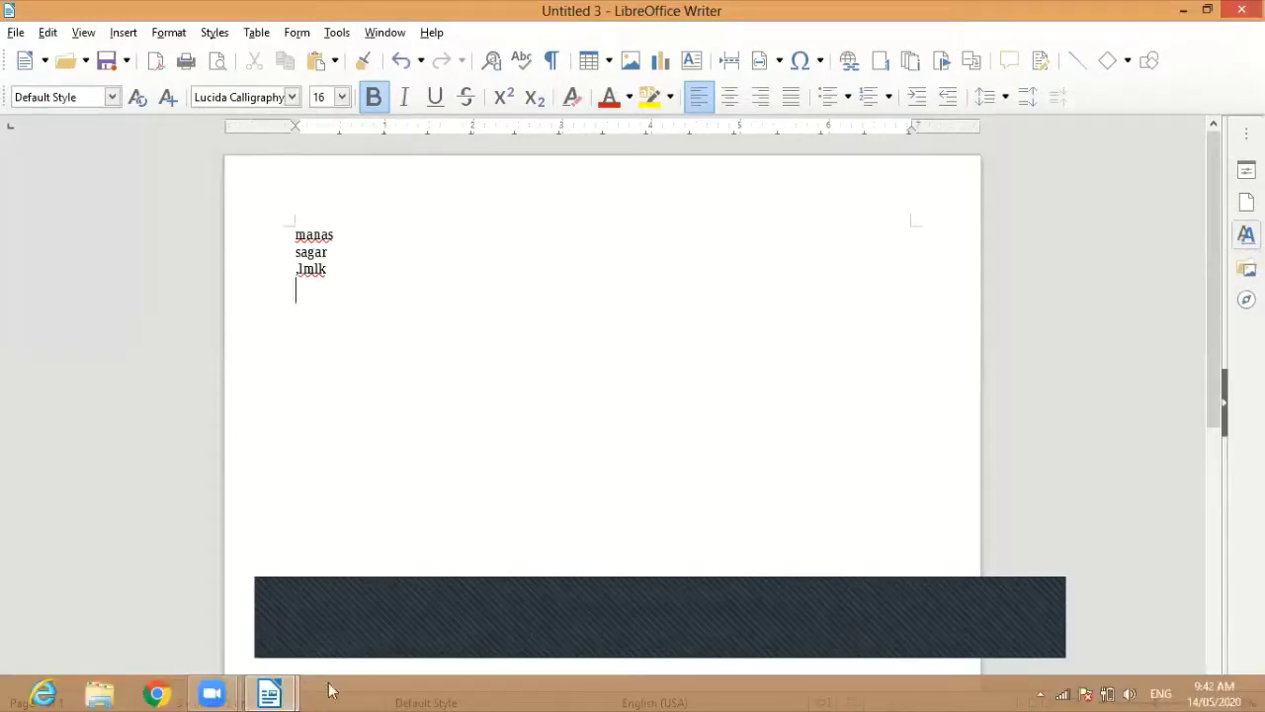
mouse_move(284, 689)
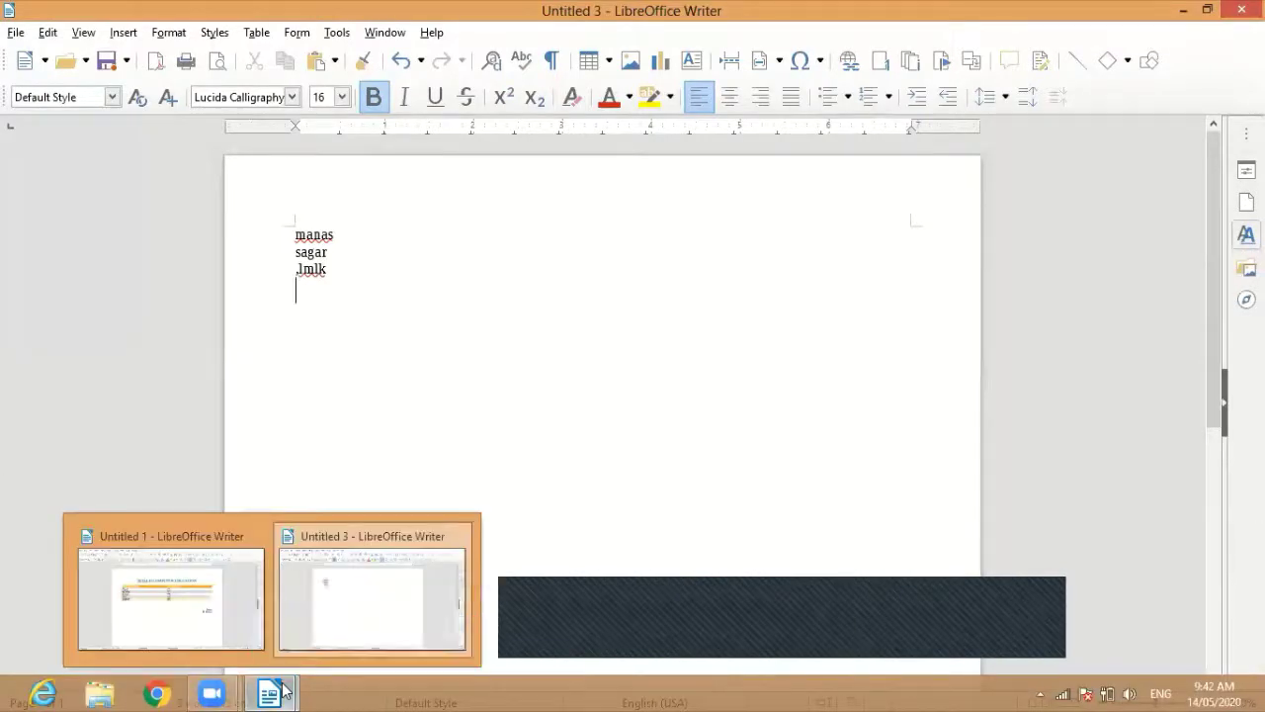
left_click(458, 537)
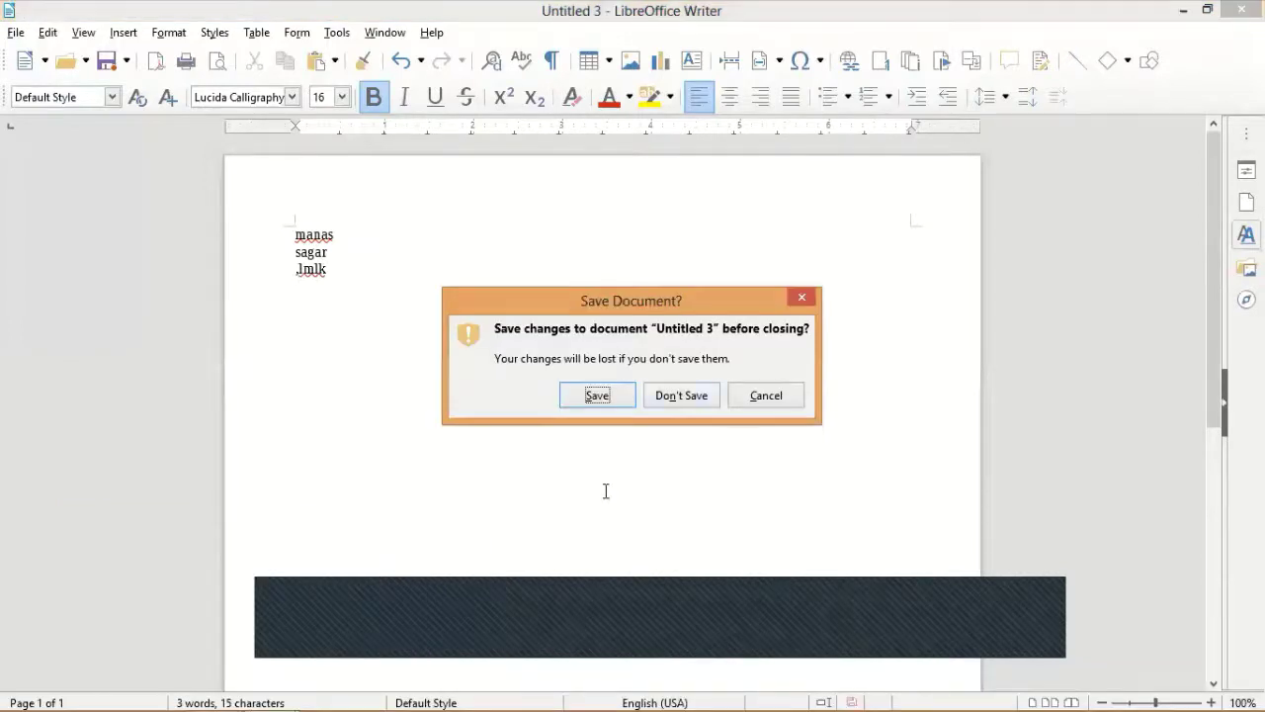
left_click(681, 395)
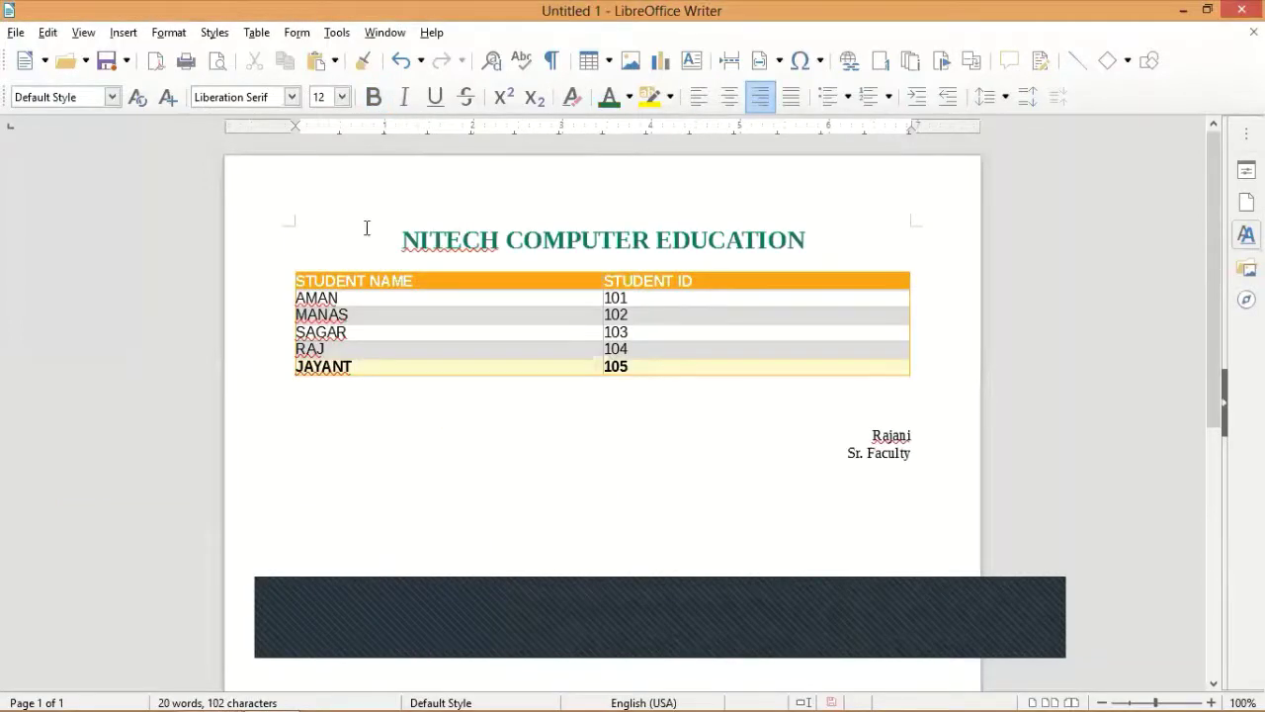
- Copy the heading, student table and sign-off from Untitled 1, and close that document without saving
left_click_drag(365, 228, 859, 477)
key("ctrl+c")
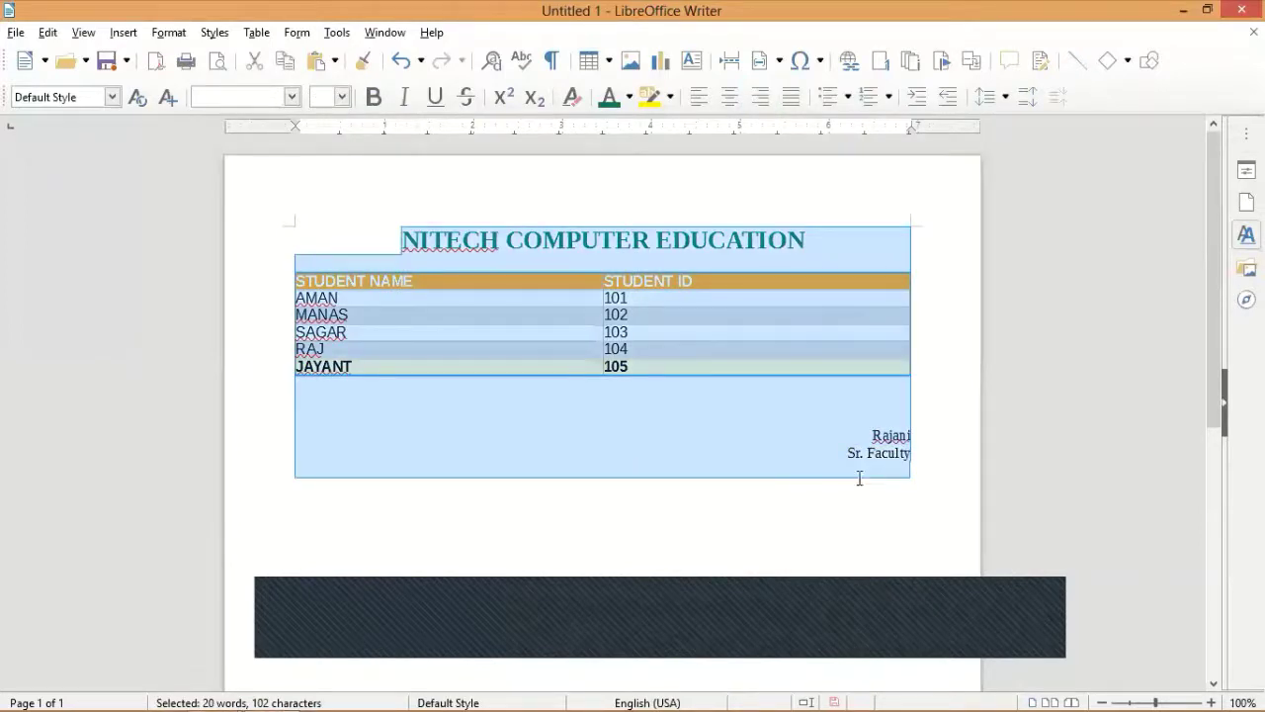
left_click(18, 36)
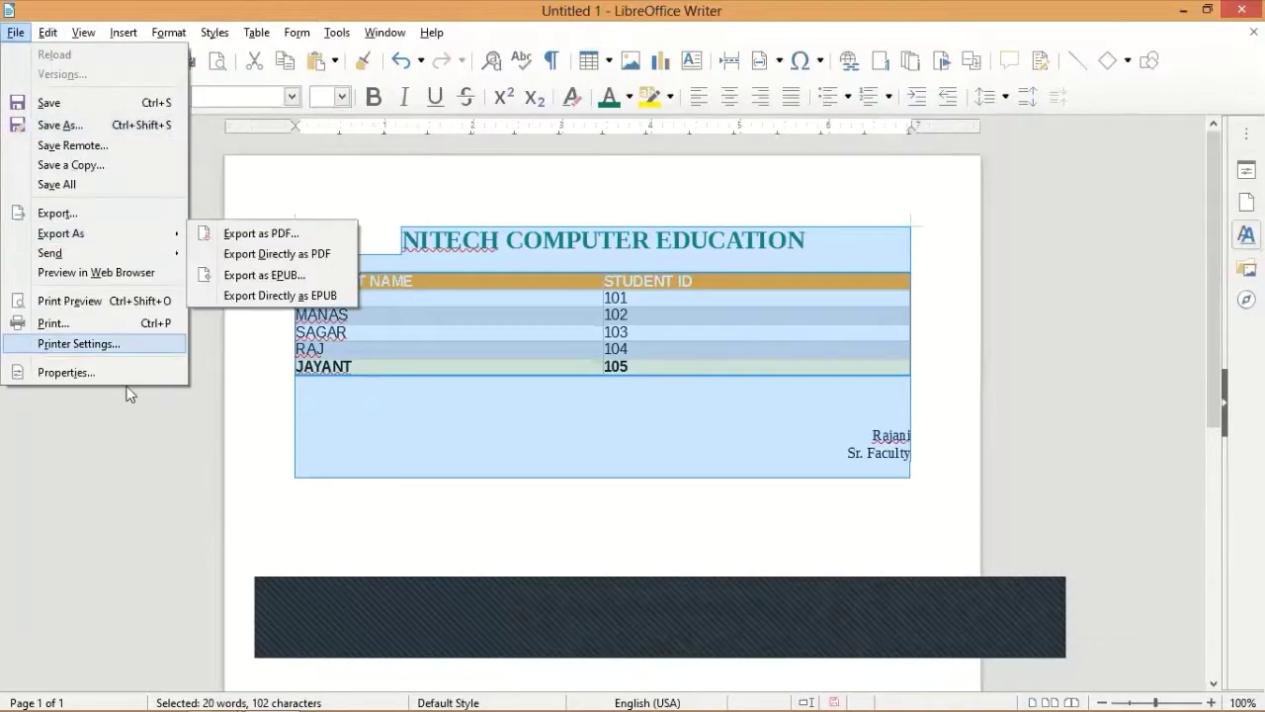
left_click(309, 509)
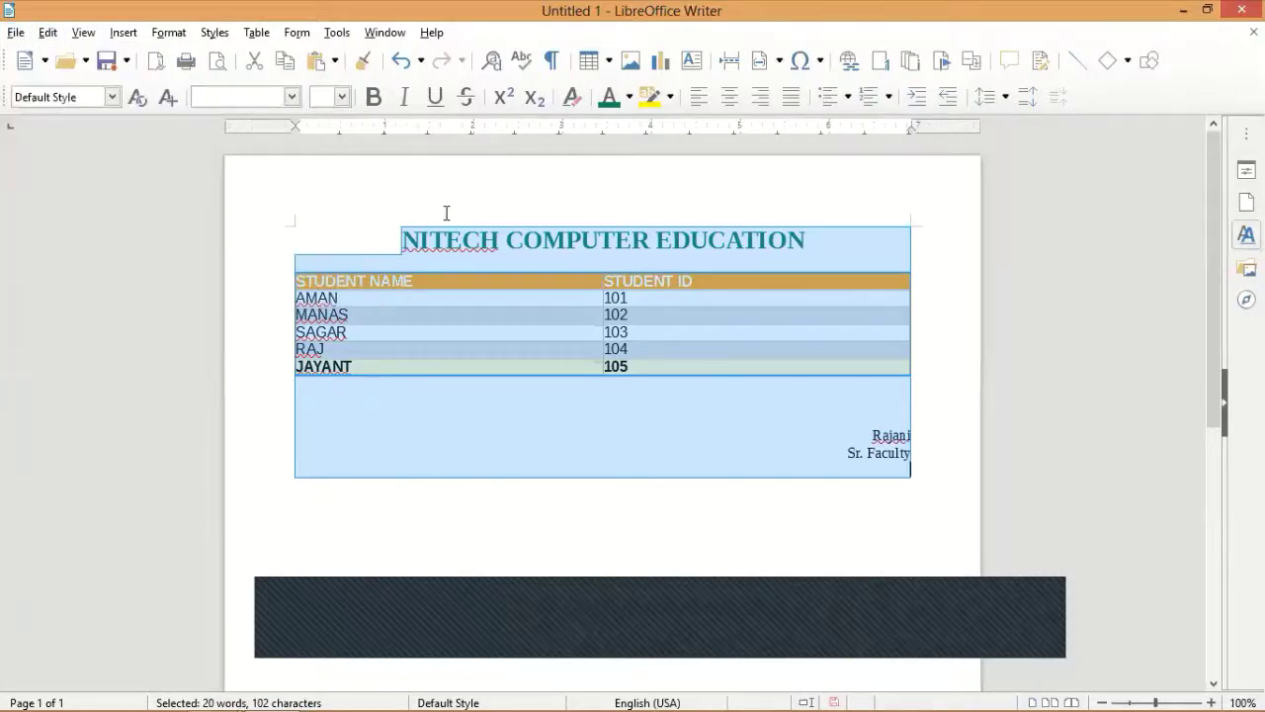
left_click(1242, 9)
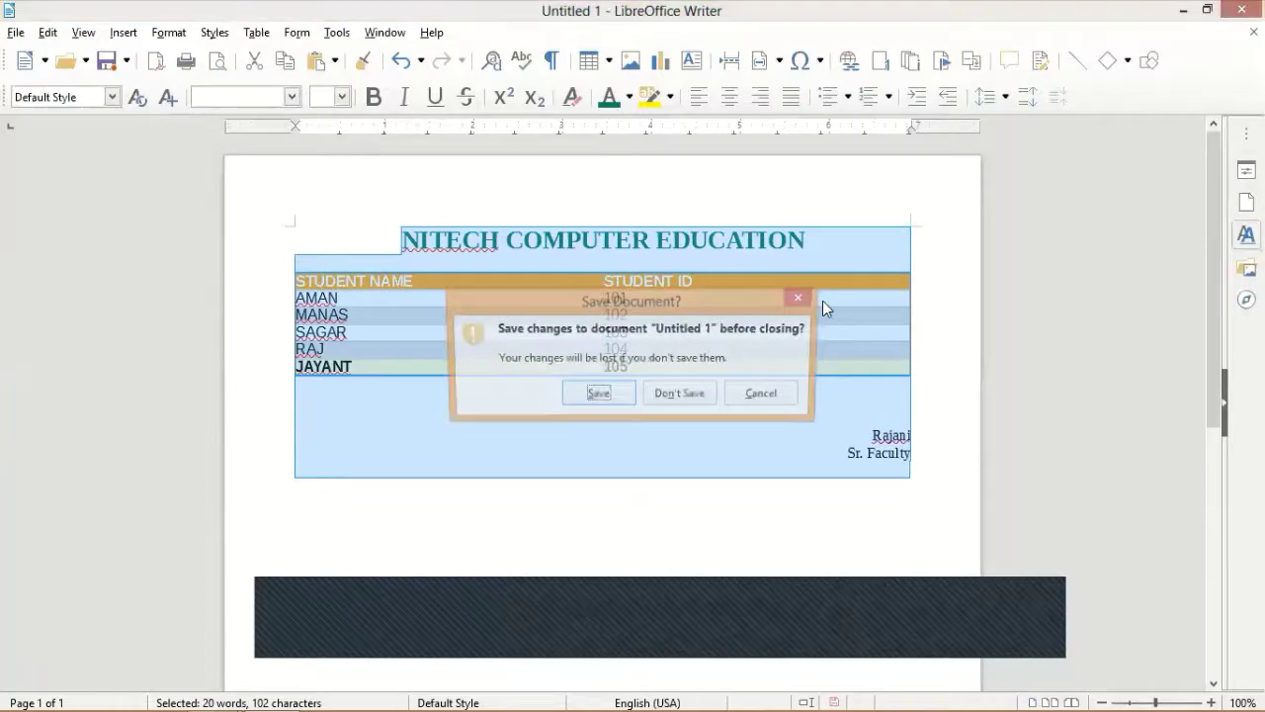
left_click(652, 400)
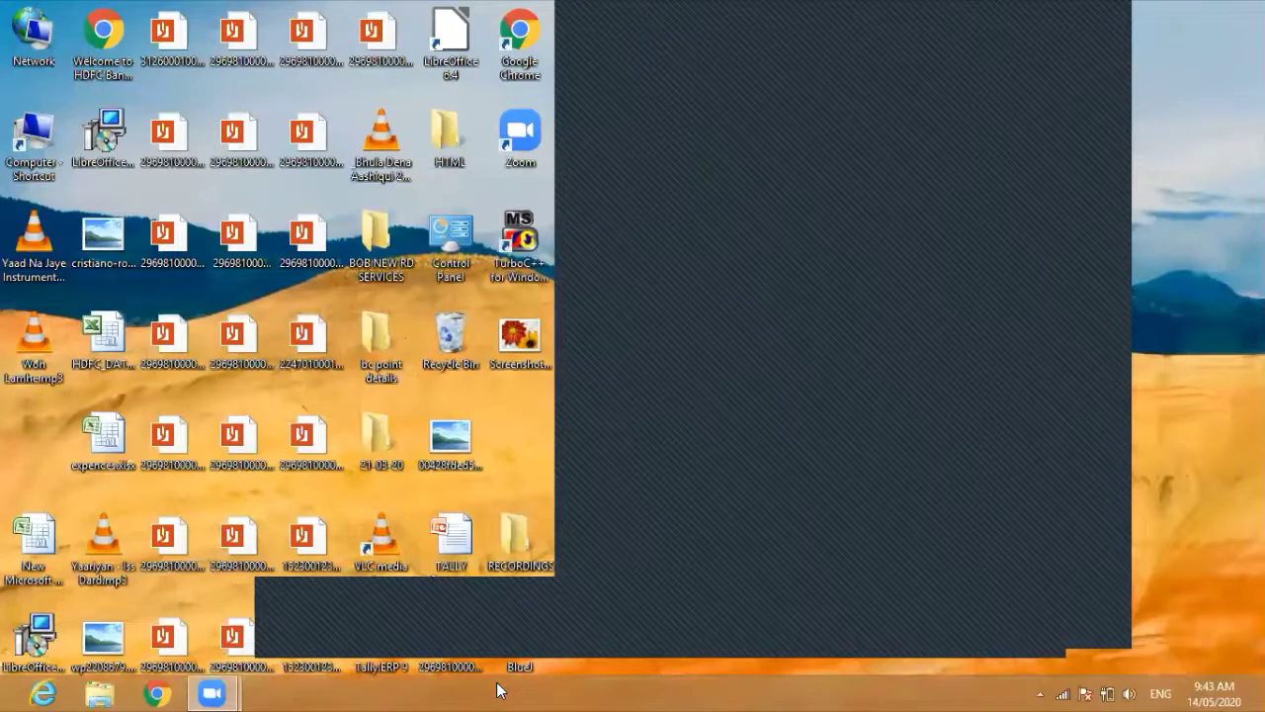
- Open a new blank document in LibreOffice Writer and start recording a macro in it
key("super")
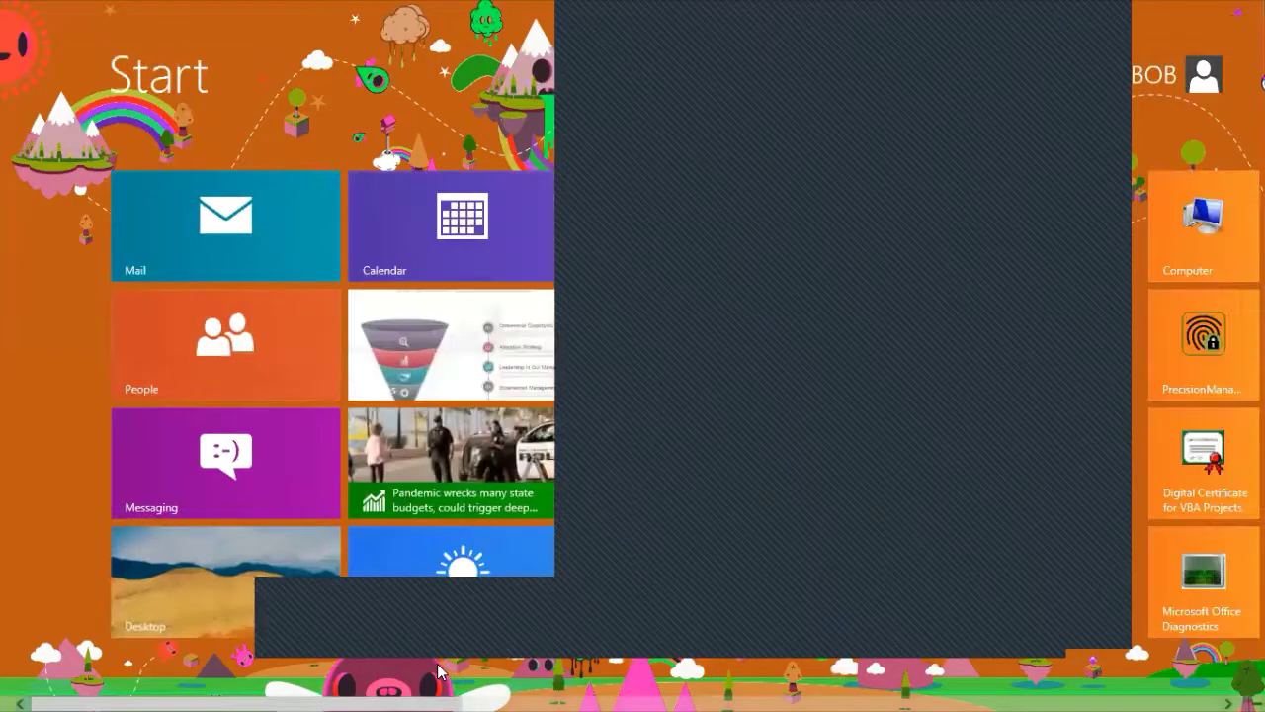
type("writ")
key("Return")
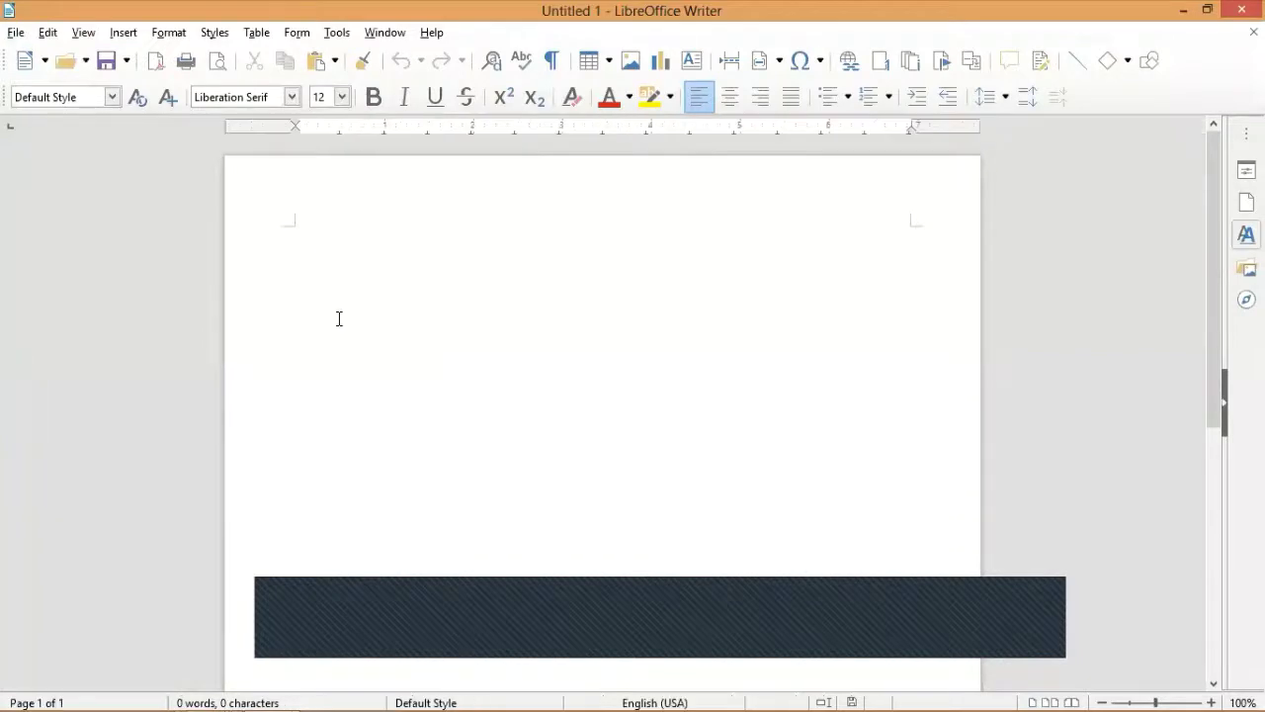
left_click(335, 33)
mouse_move(398, 492)
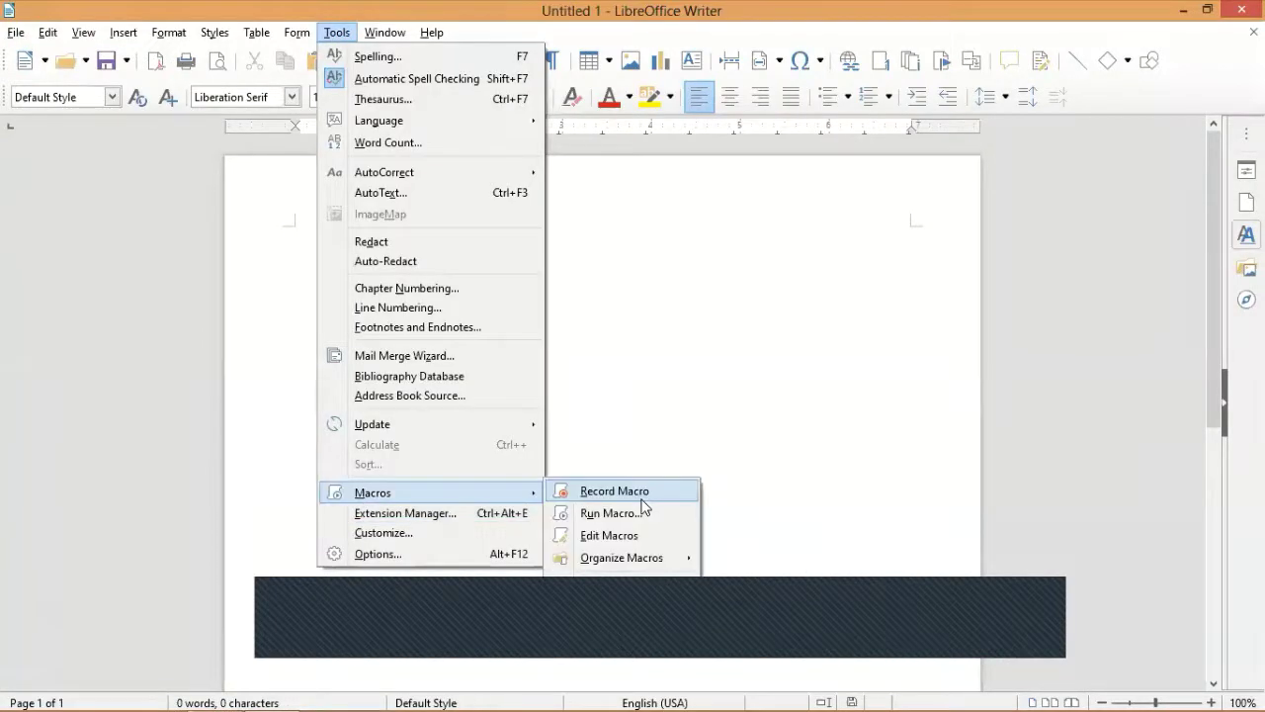
left_click(658, 491)
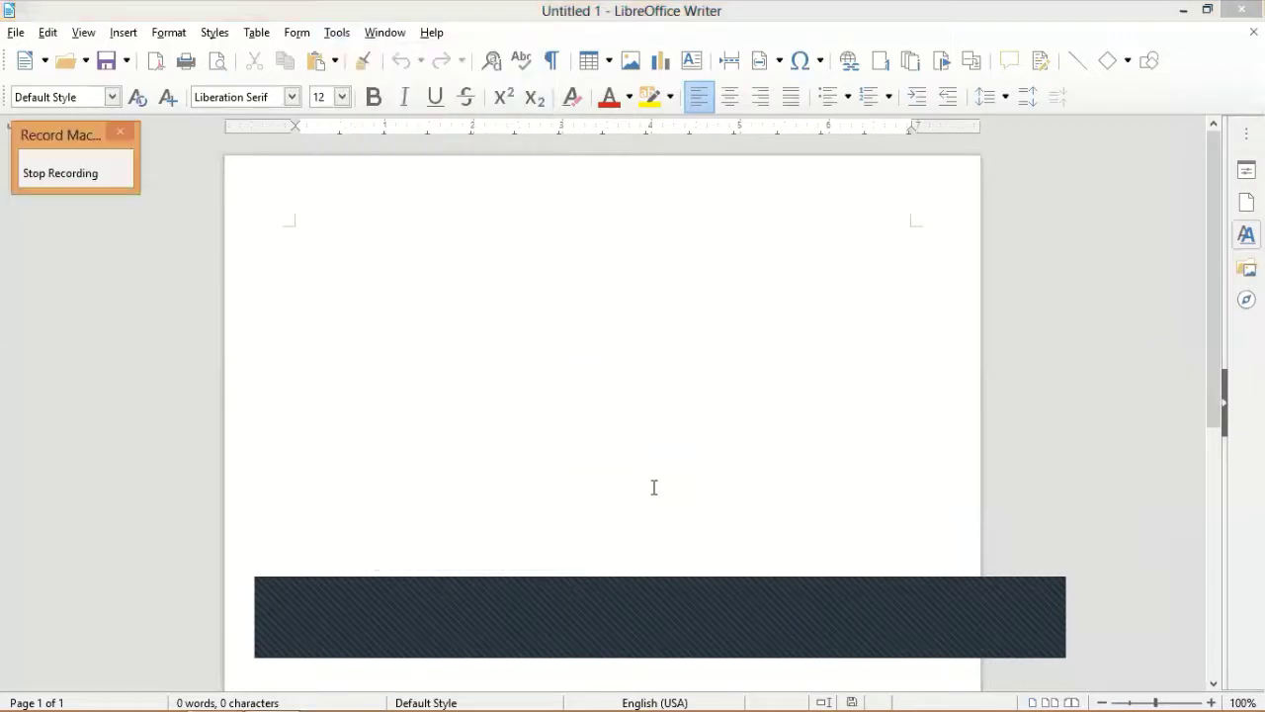
- Paste the copied heading, student table and sign-off into the blank document, and stop the macro recording
left_click(518, 391)
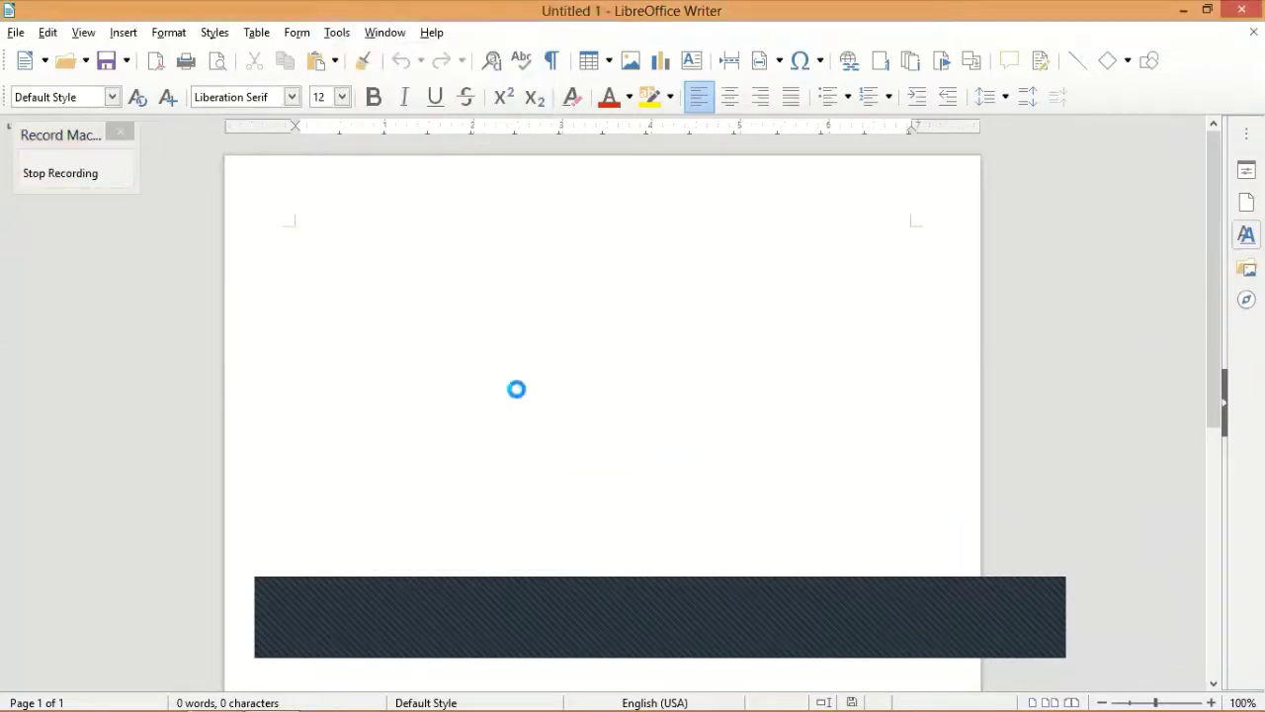
key("ctrl+v")
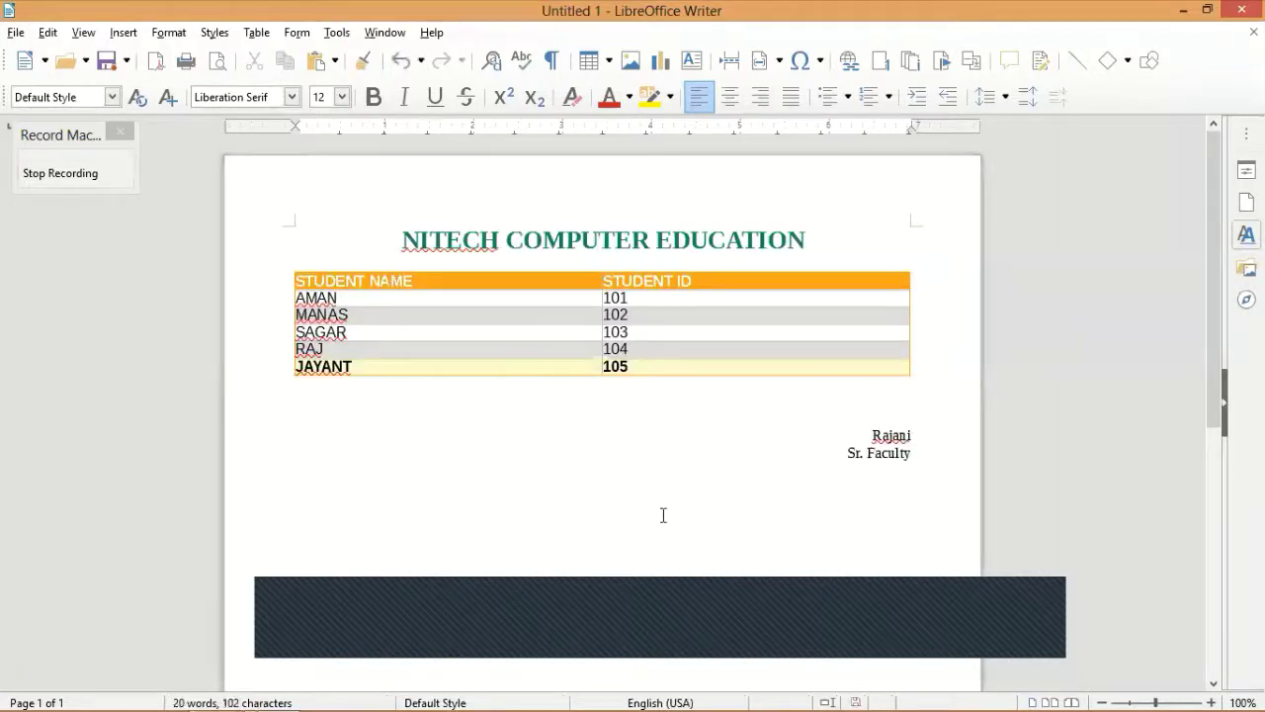
left_click(337, 32)
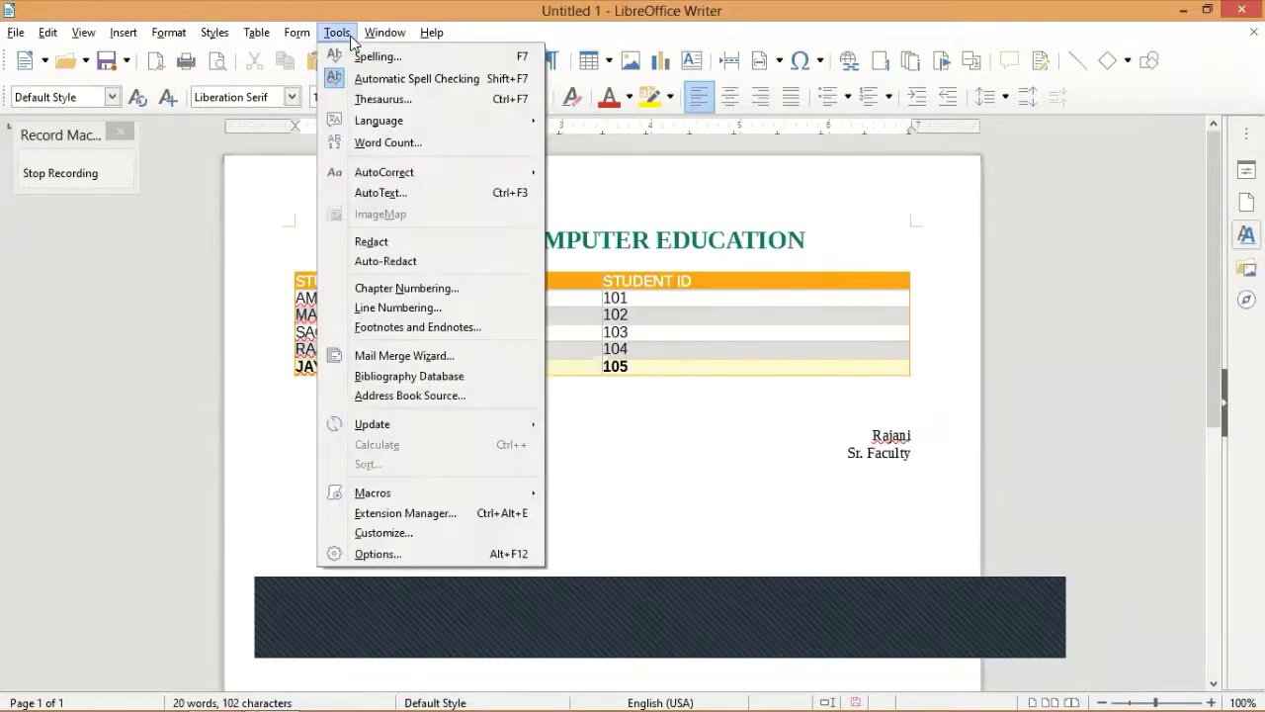
left_click(61, 184)
left_click(61, 177)
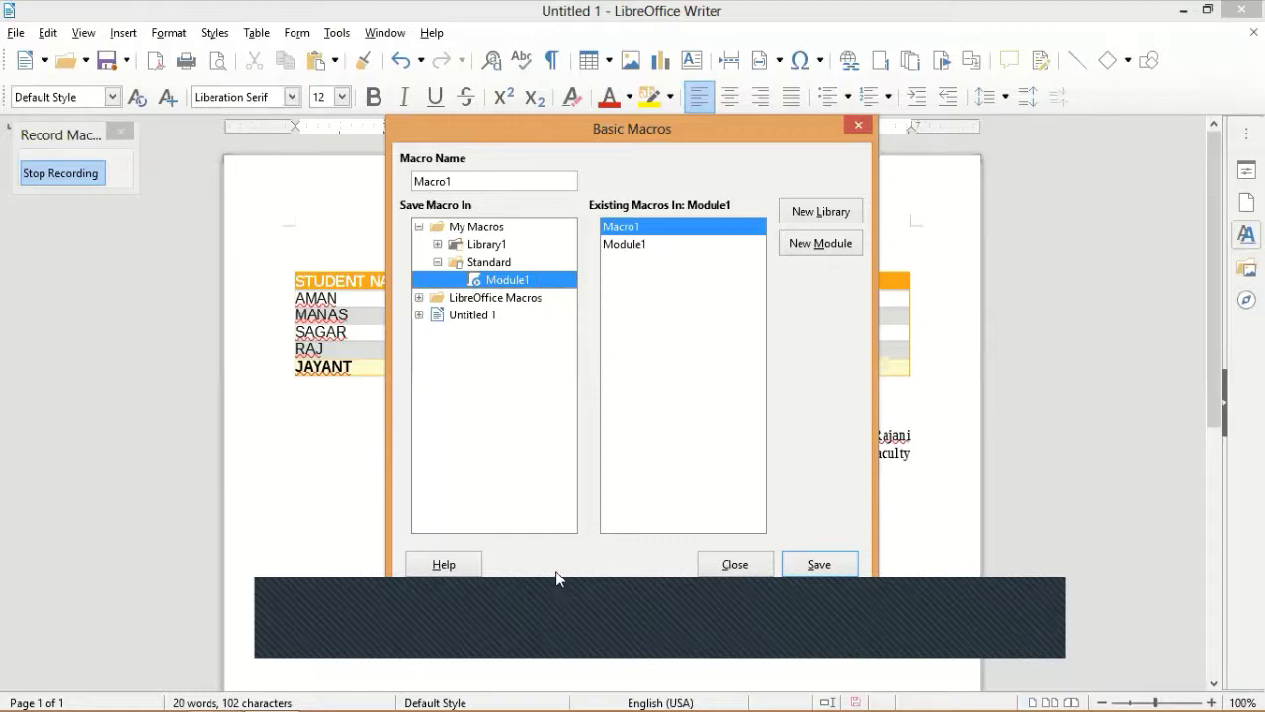
left_click(624, 244)
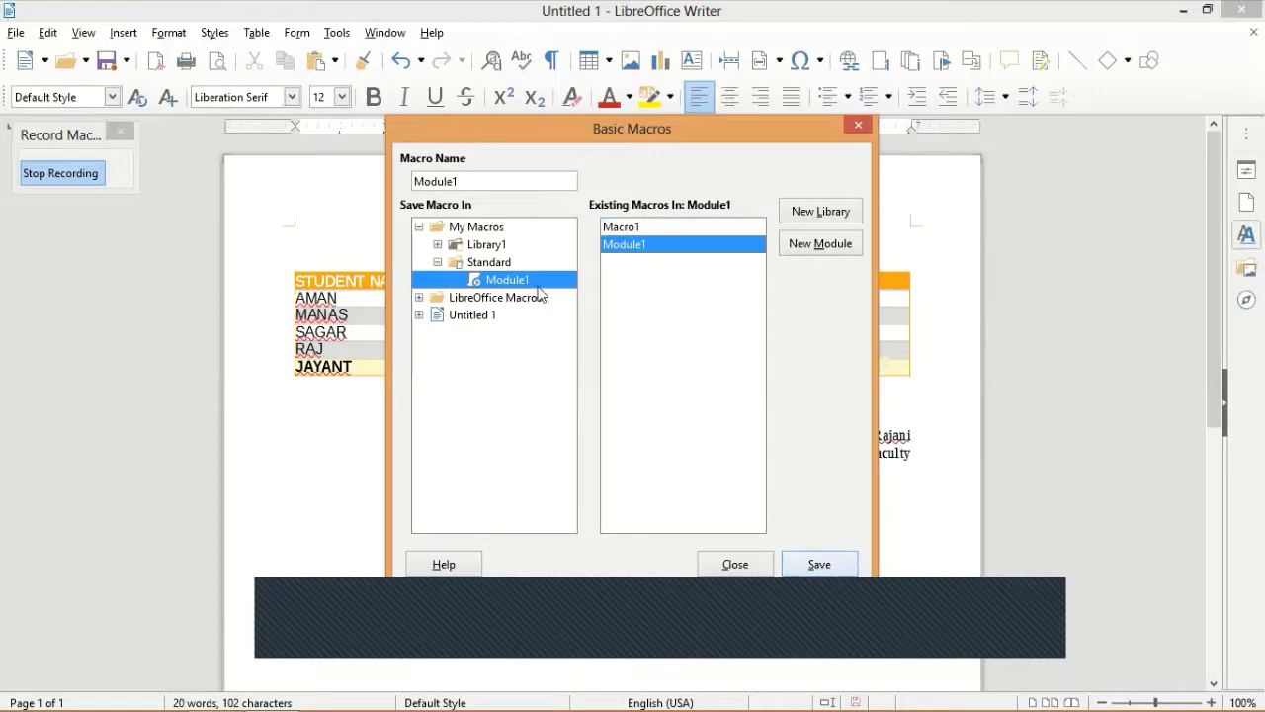
left_click(837, 569)
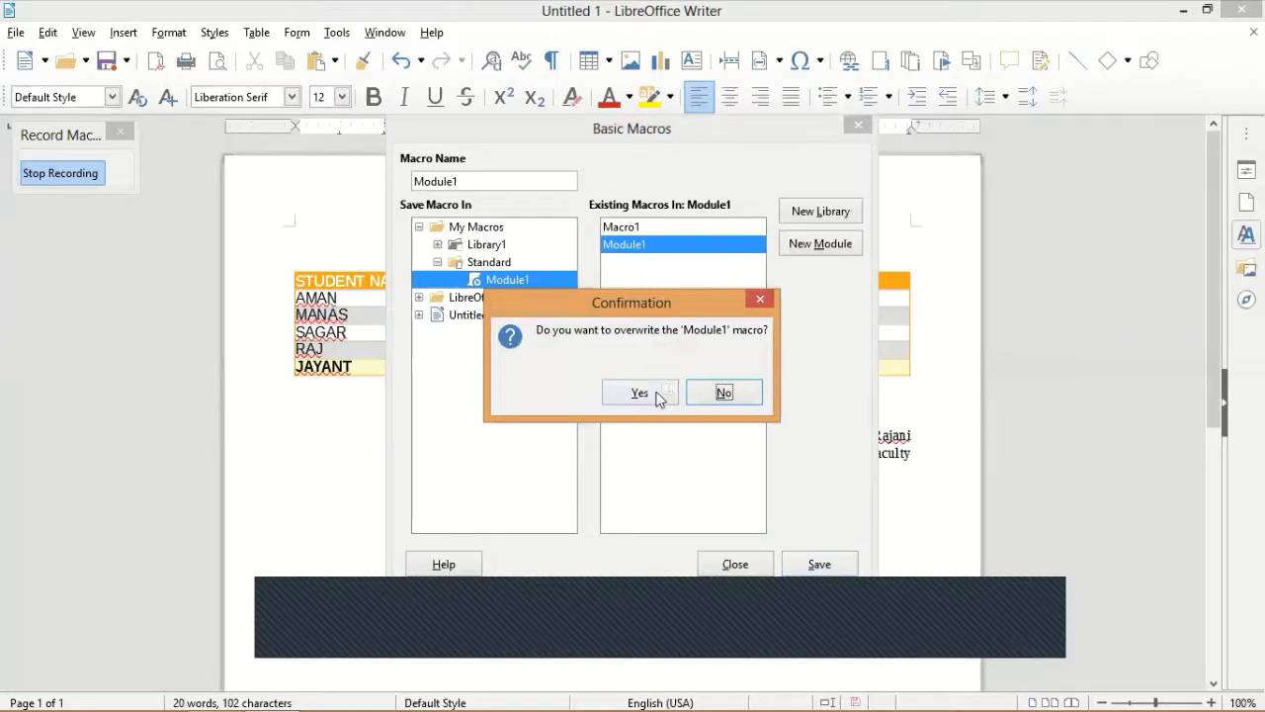
left_click(759, 300)
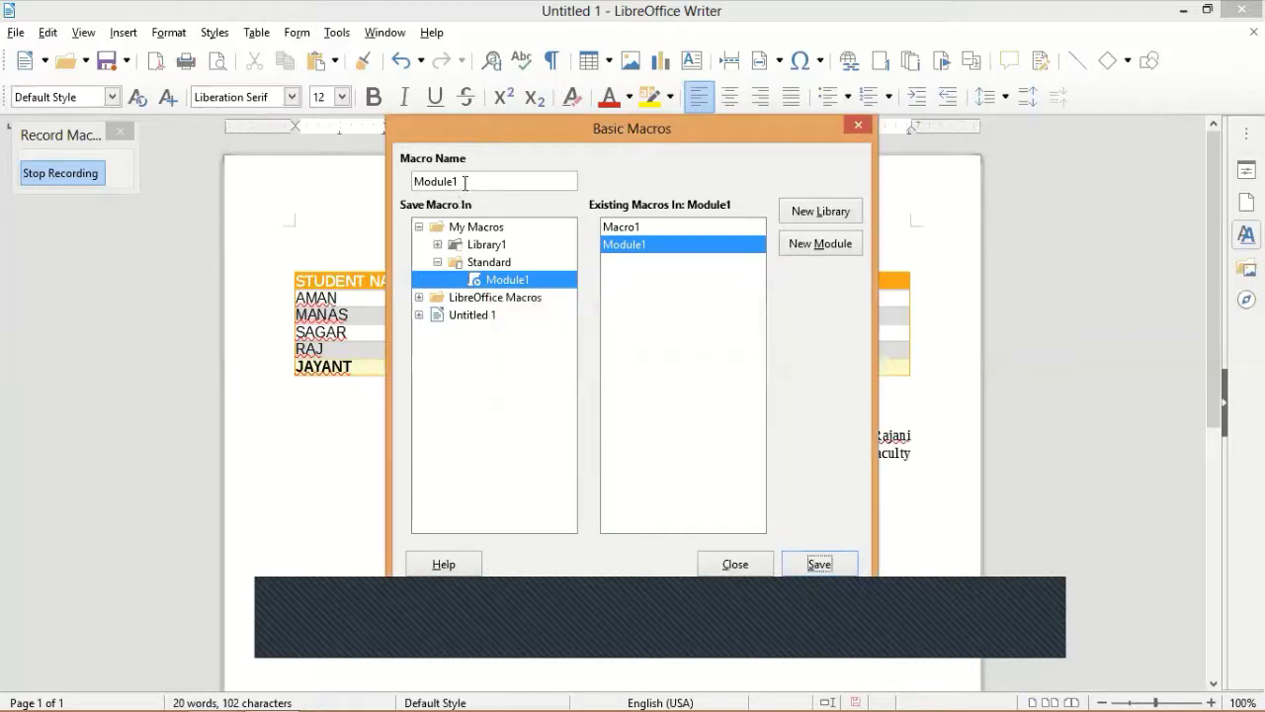
- Try to save the recorded macro under the name MyMac in Module1 of the Standard library
left_click_drag(465, 182, 329, 189)
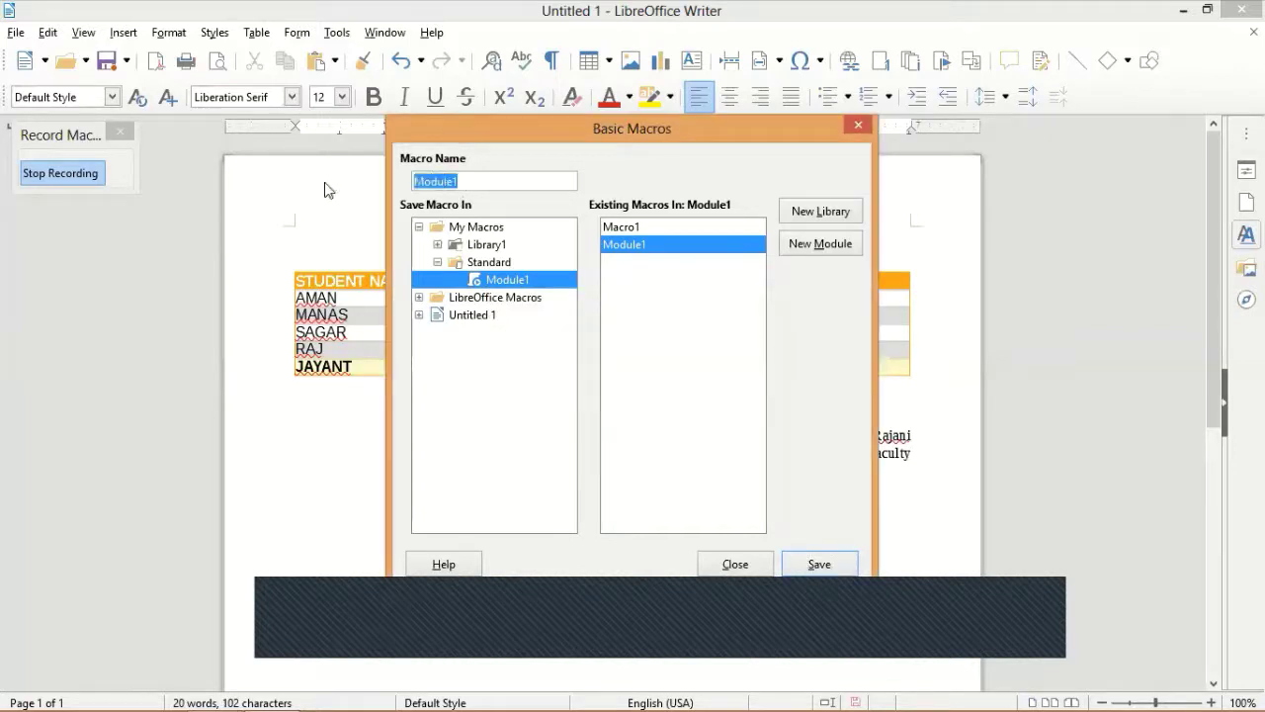
type("my")
key("BackSpace")
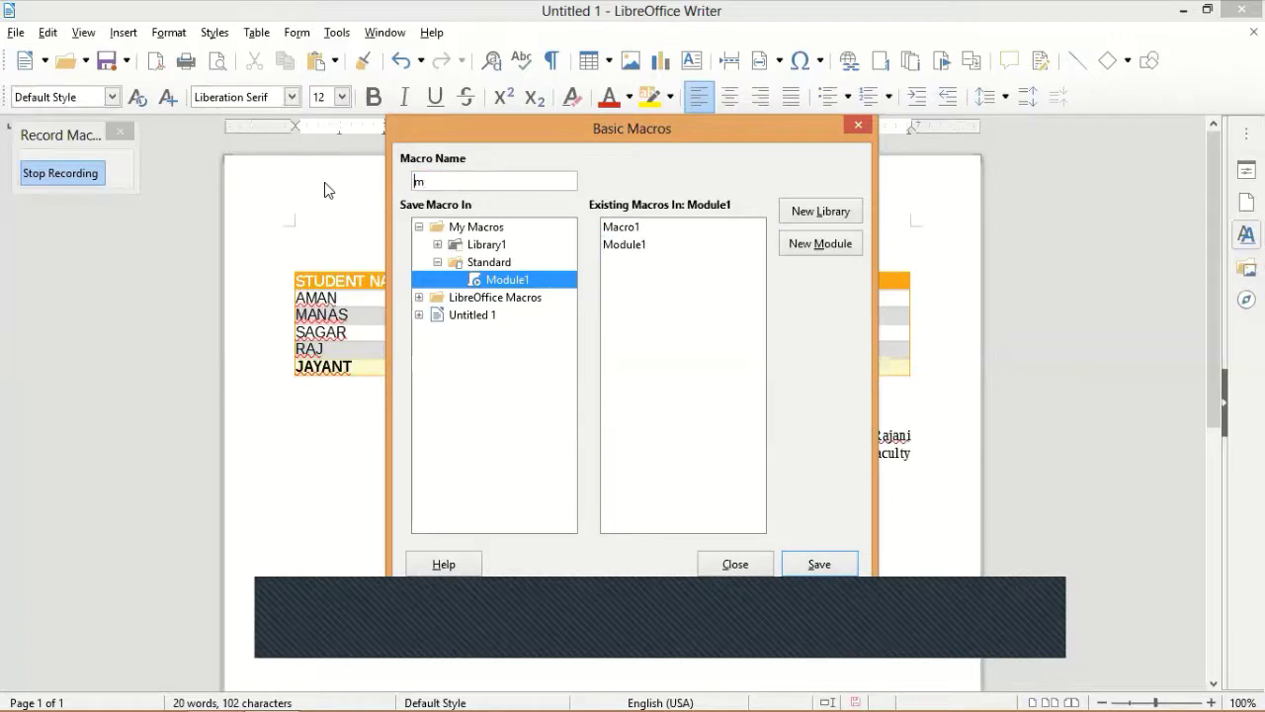
type("Mymac")
left_click(437, 261)
left_click(437, 262)
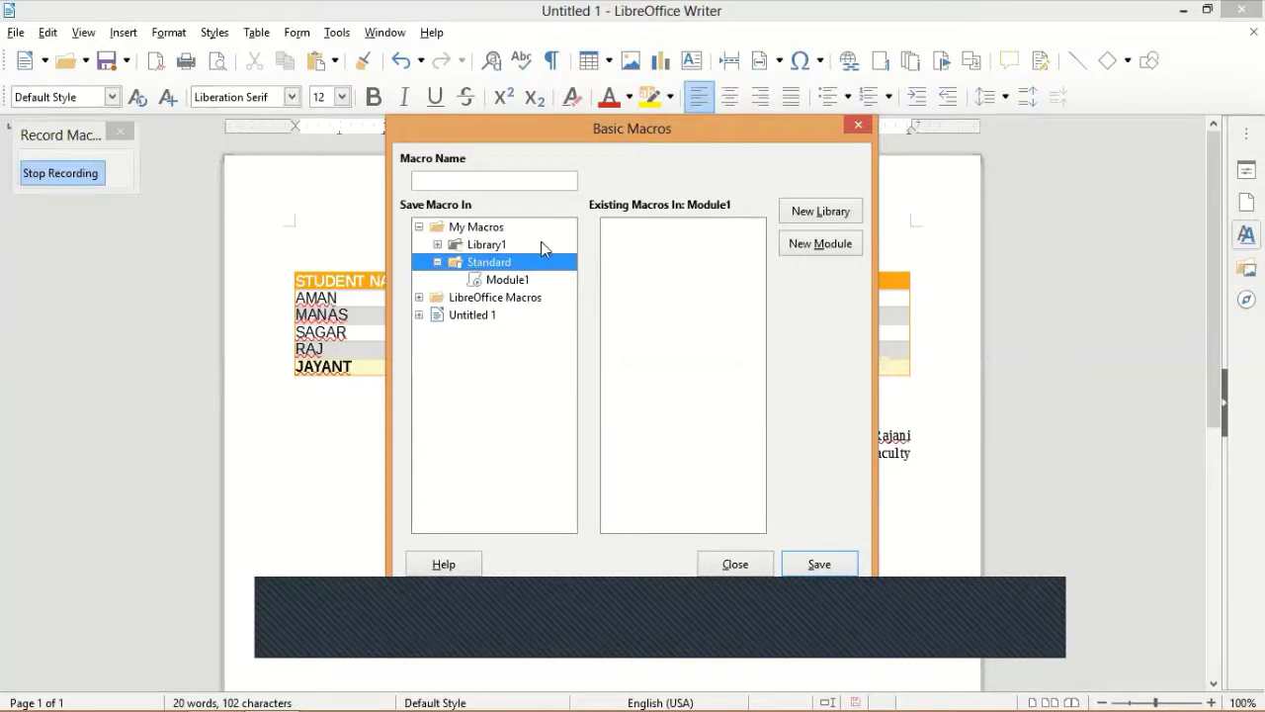
type("Myman")
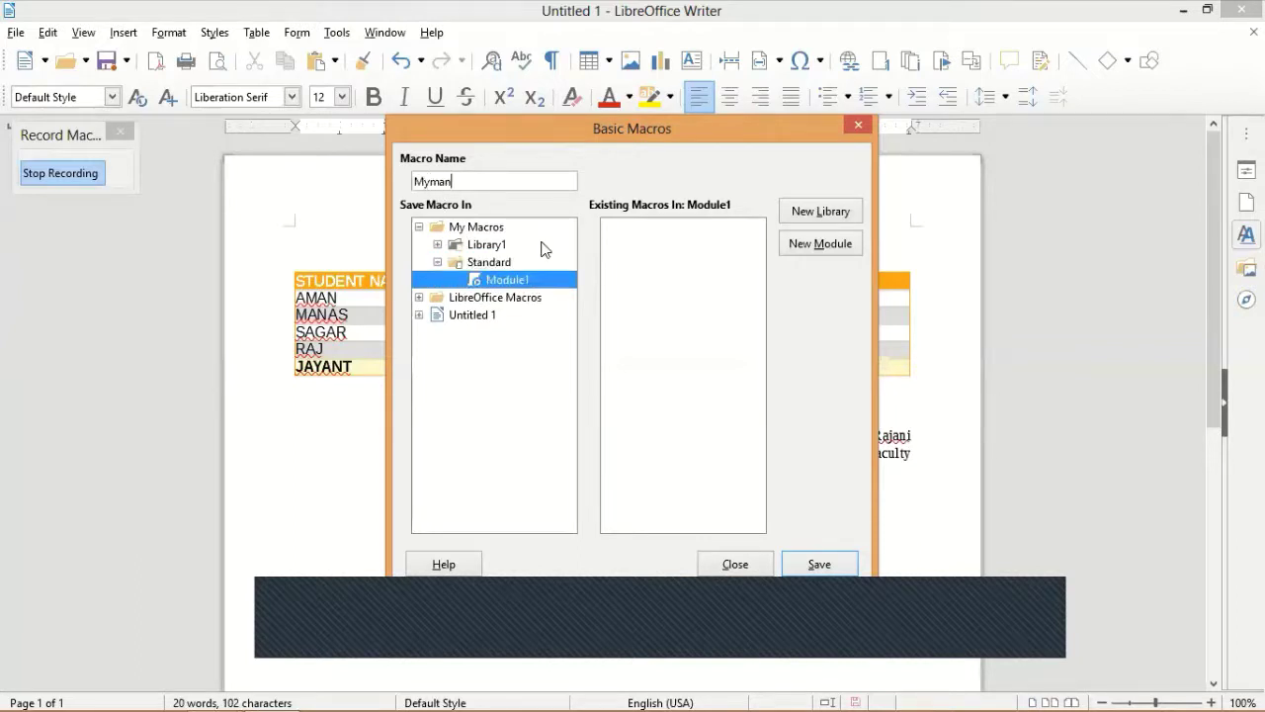
key("BackSpace")
type("c")
left_click(489, 265)
double_click(490, 265)
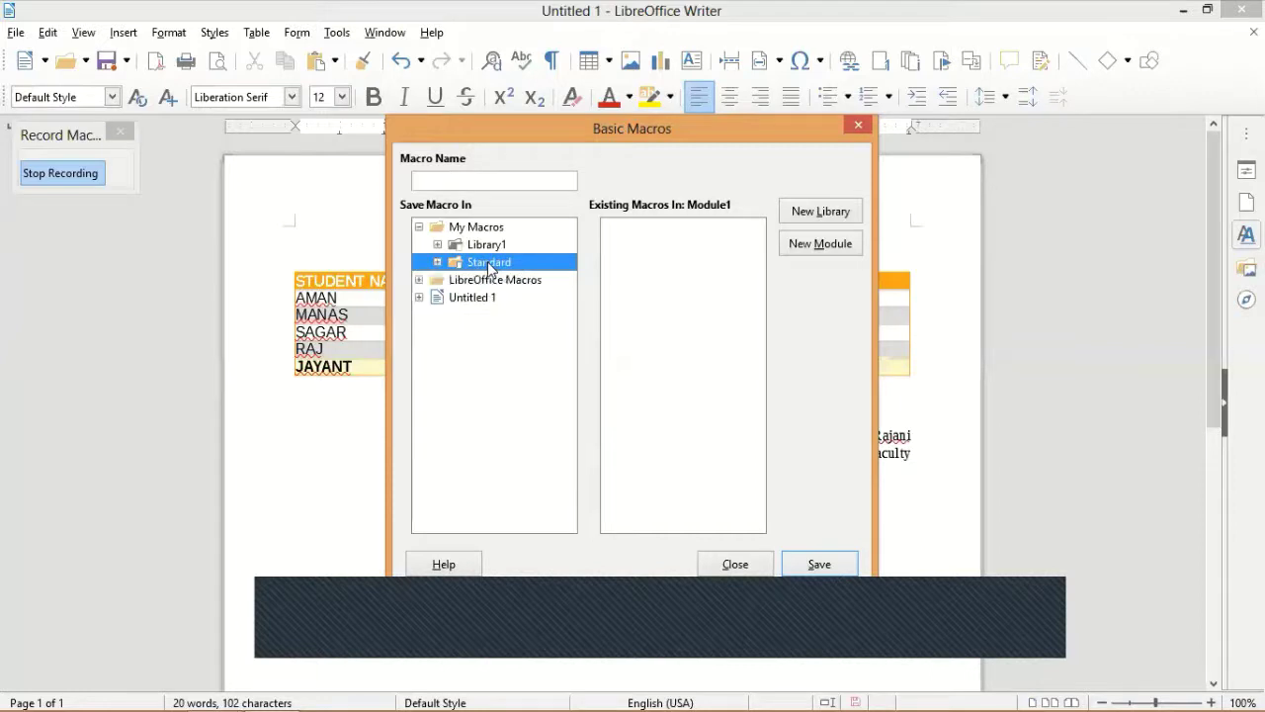
double_click(489, 265)
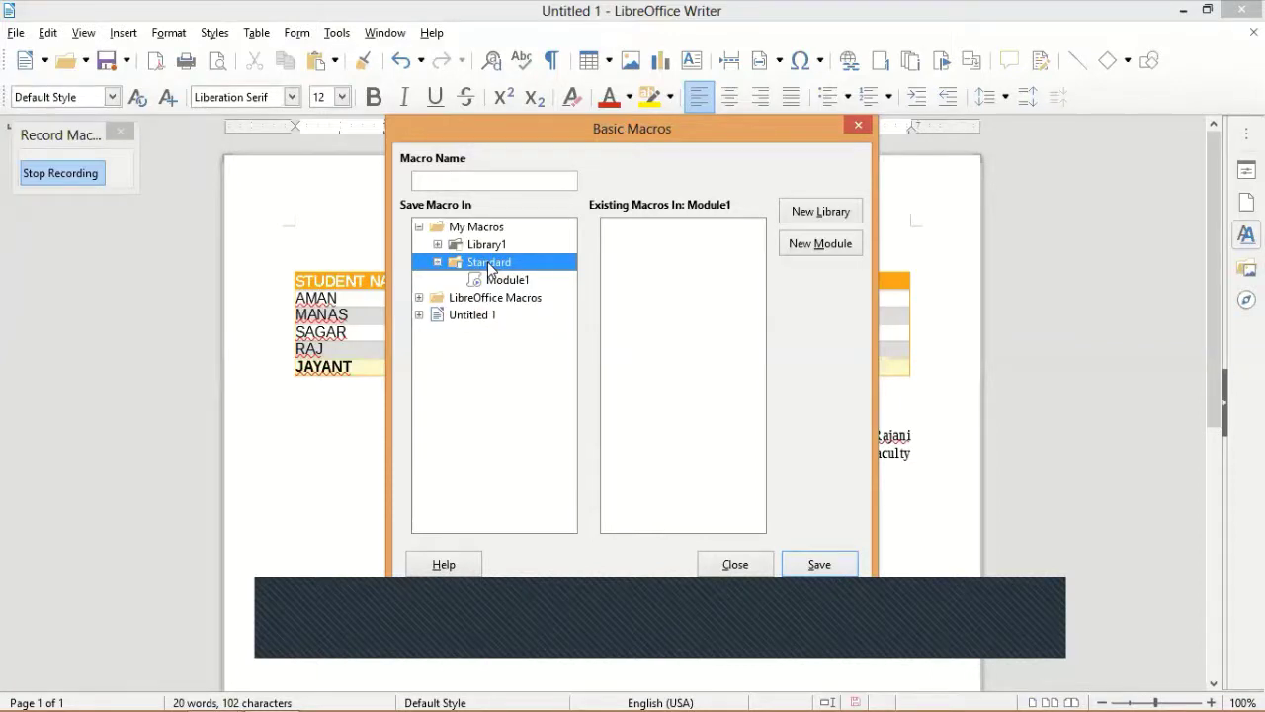
left_click(472, 185)
type("MyM")
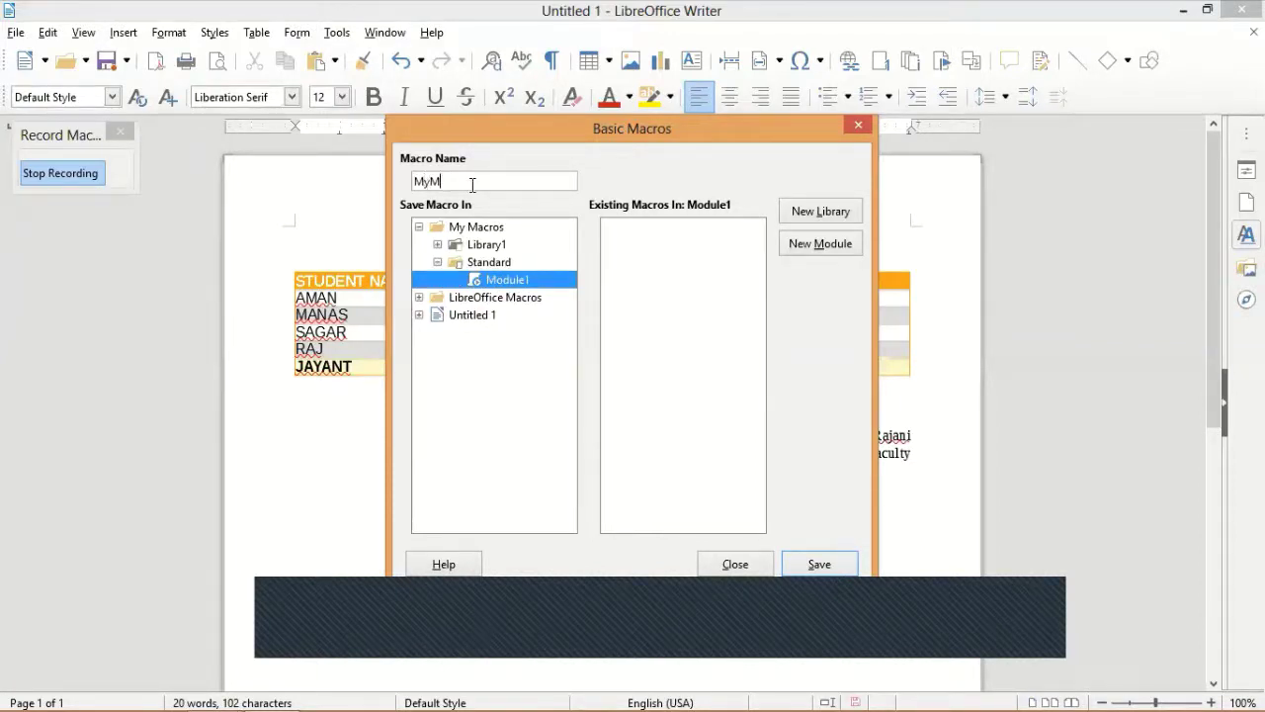
type("ac")
key("Return")
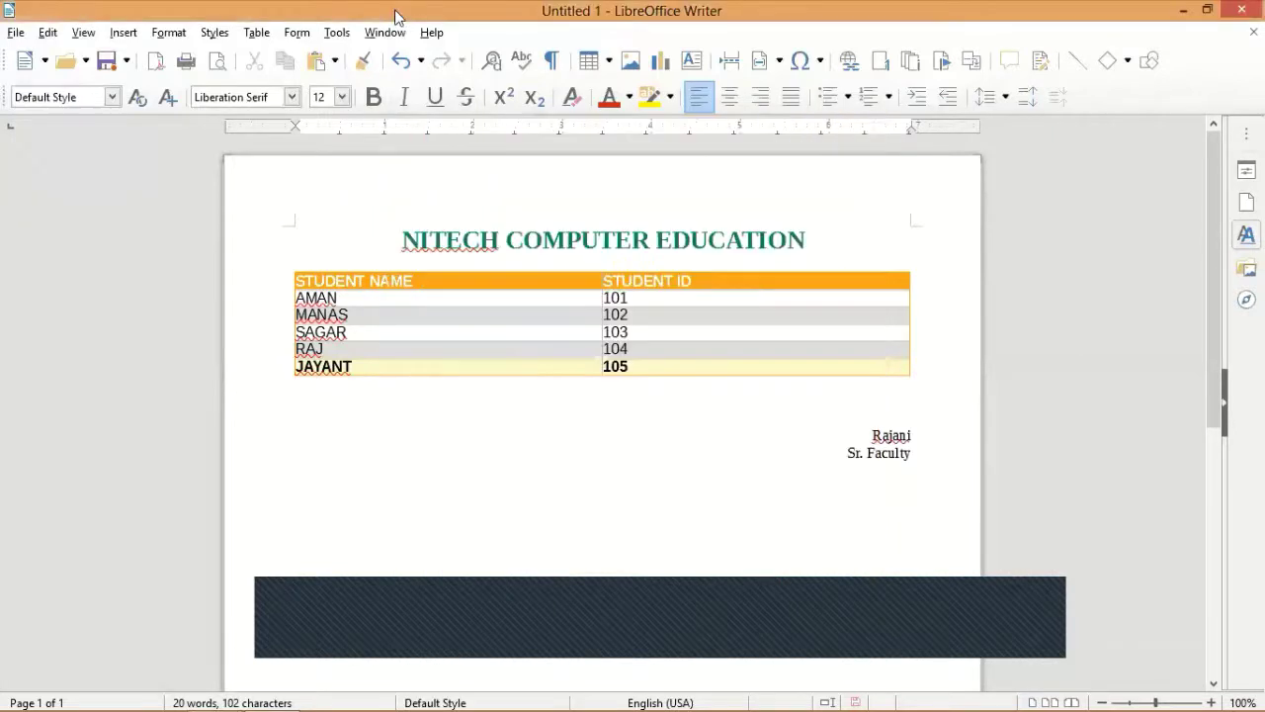
left_click(593, 468)
left_click(337, 32)
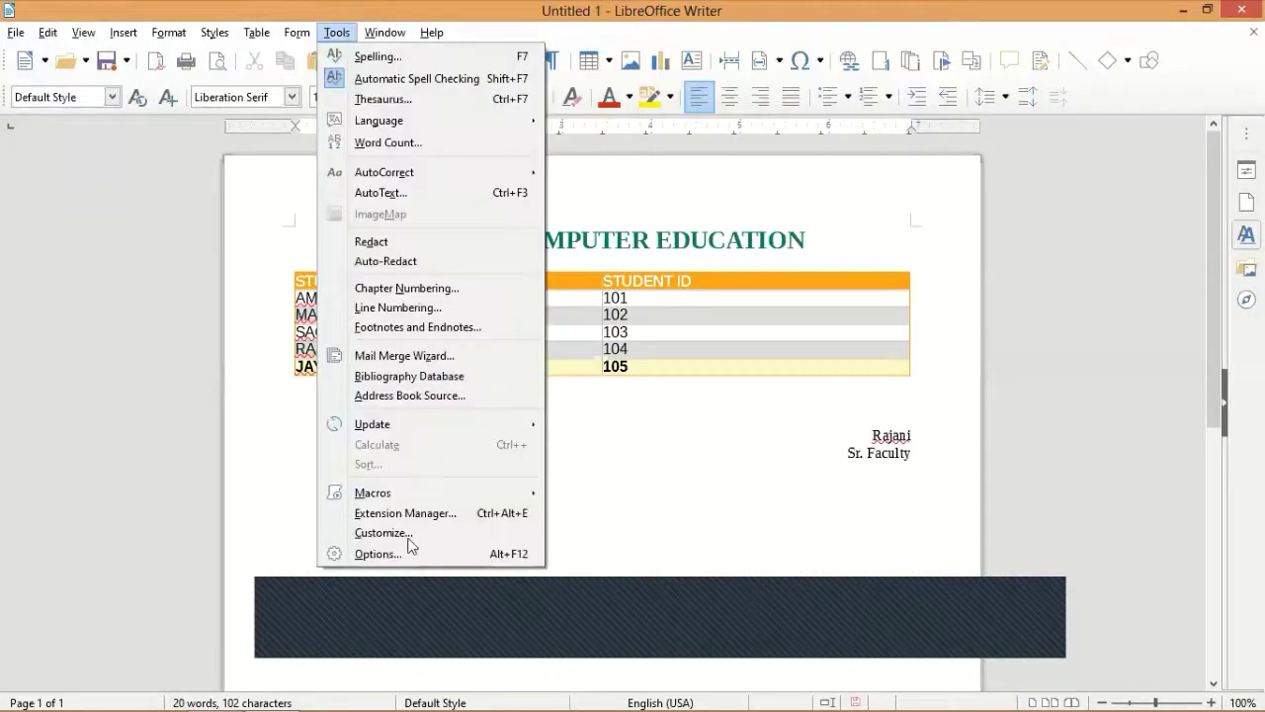
left_click(443, 493)
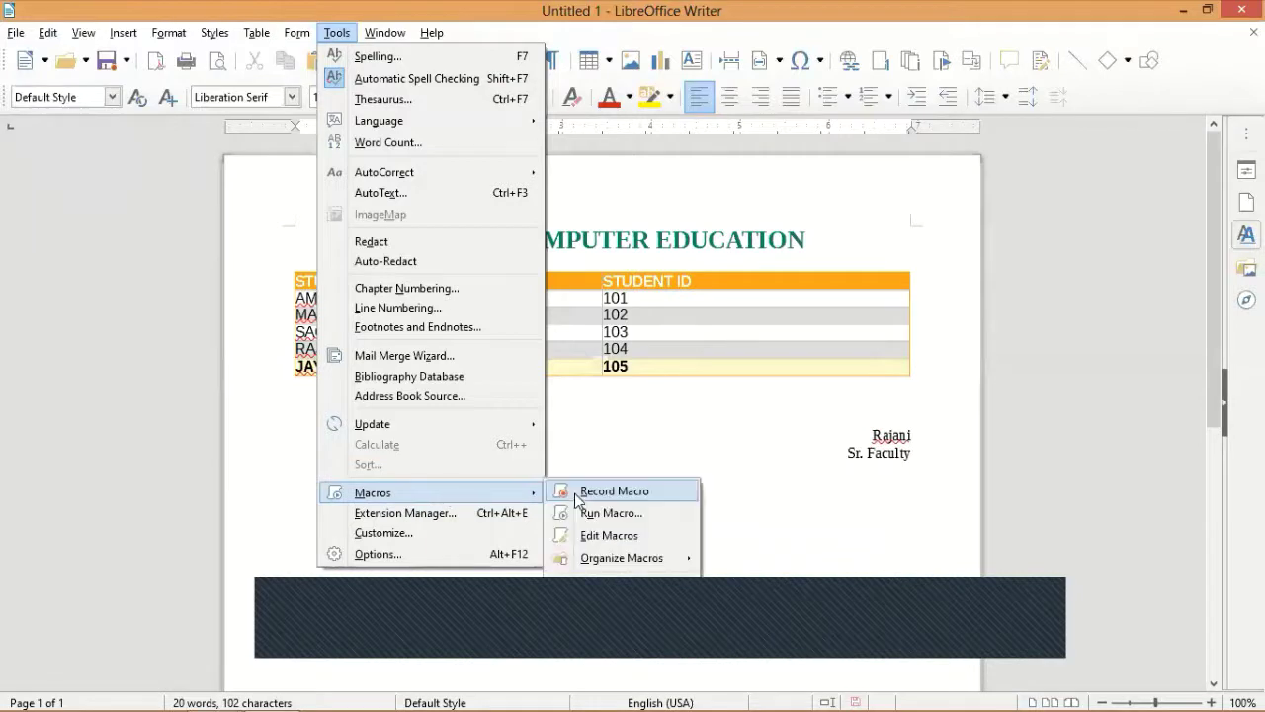
left_click(842, 526)
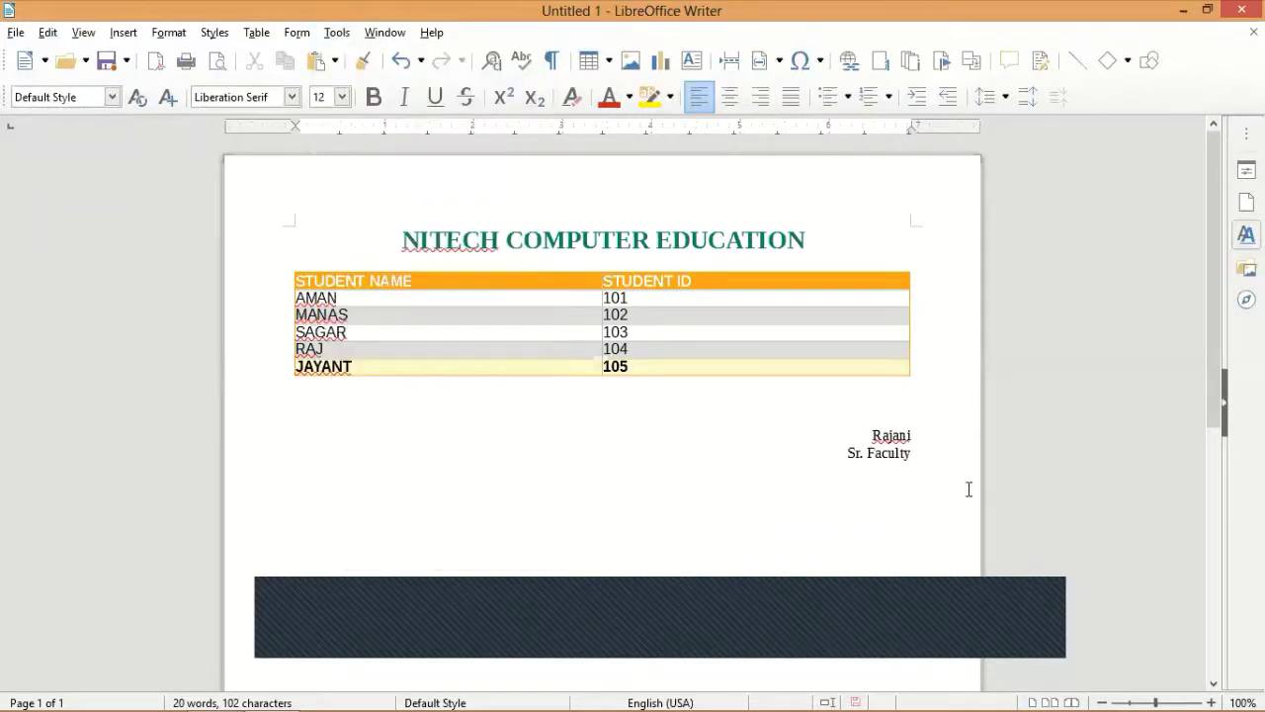
- Copy the heading, student table and sign-off, and delete them from the document
key("ctrl+a")
key("ctrl+c")
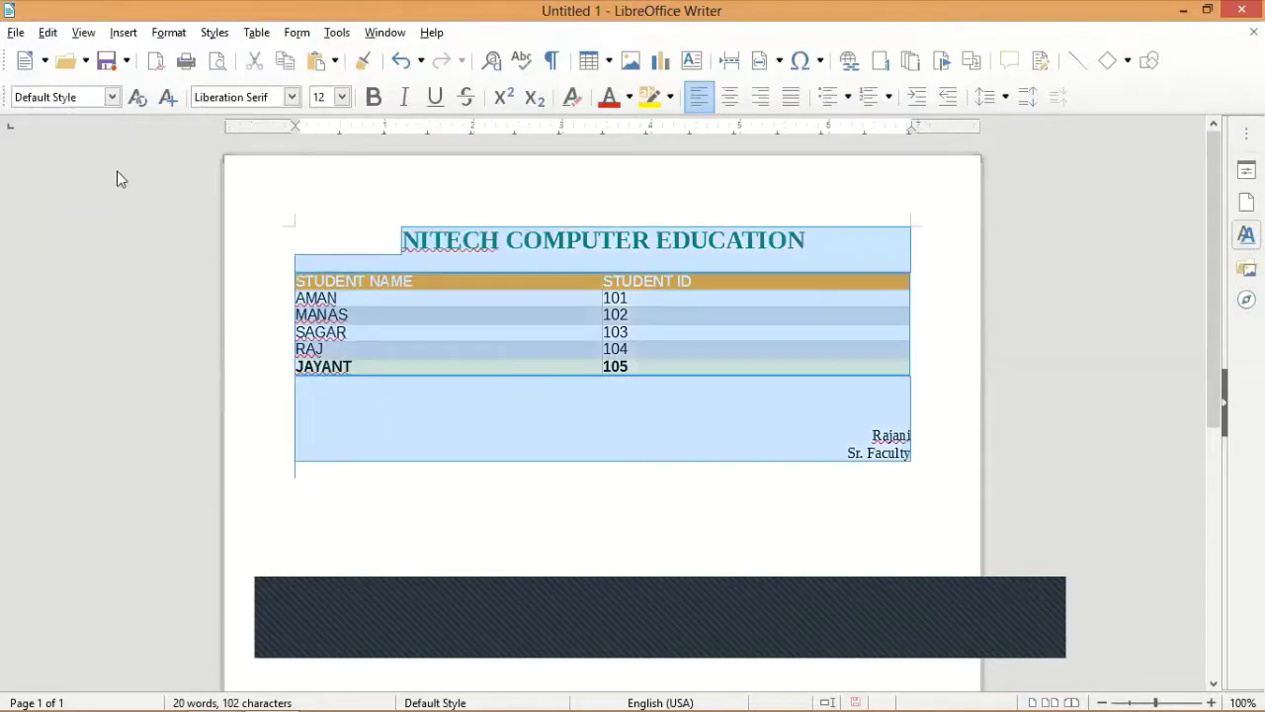
key("Delete")
- Record a new macro that pastes the copied heading, table and sign-off into the emptied document, and stop the recording
left_click(330, 37)
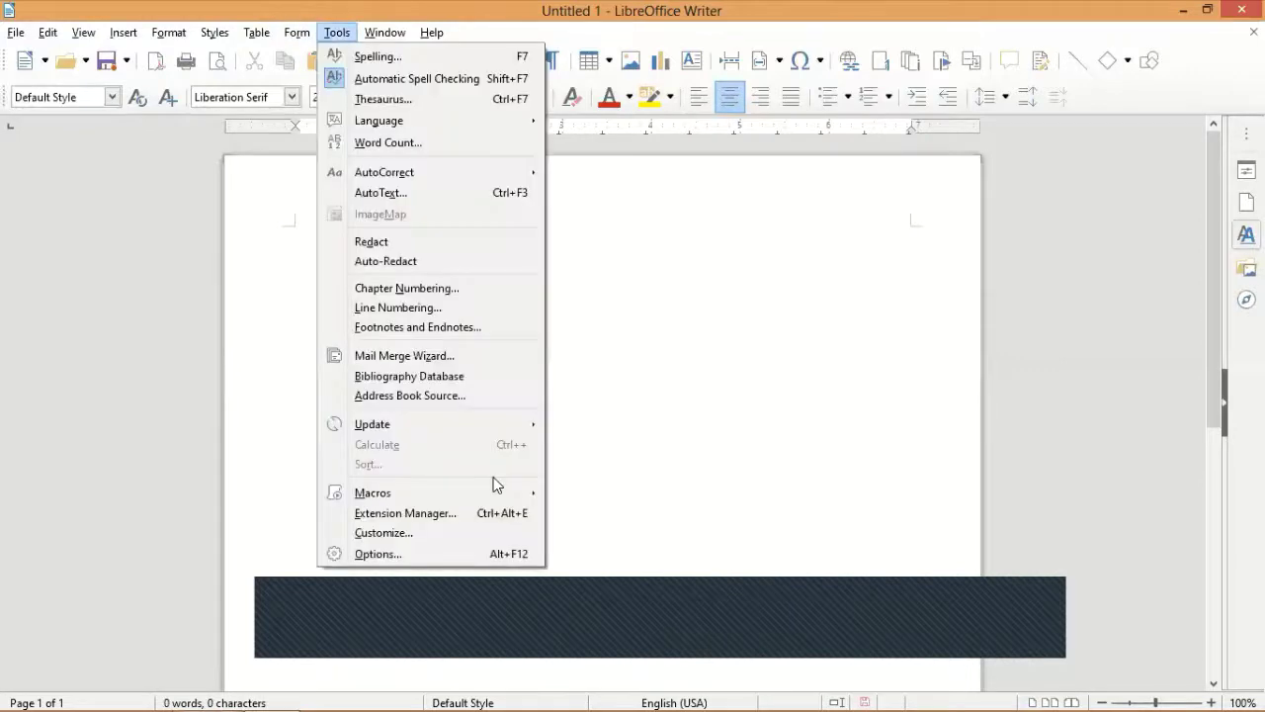
left_click(500, 489)
left_click(610, 490)
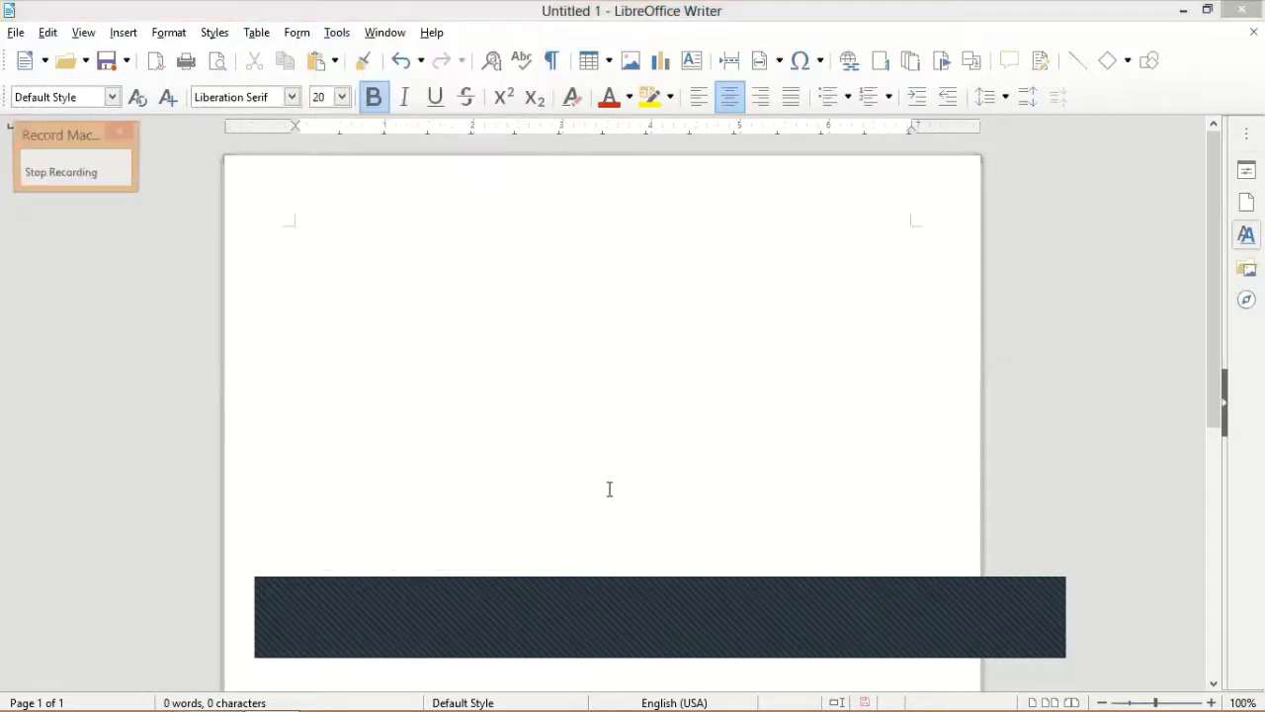
left_click(473, 451)
key("ctrl+v")
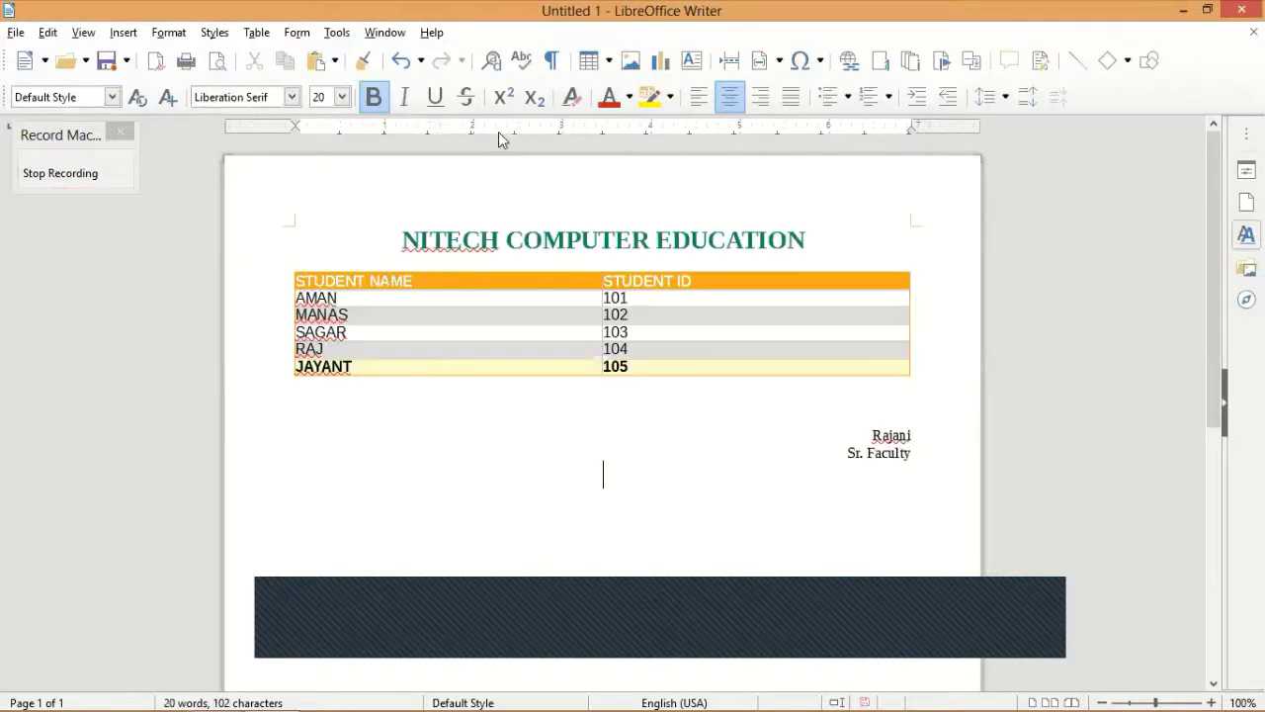
left_click(88, 175)
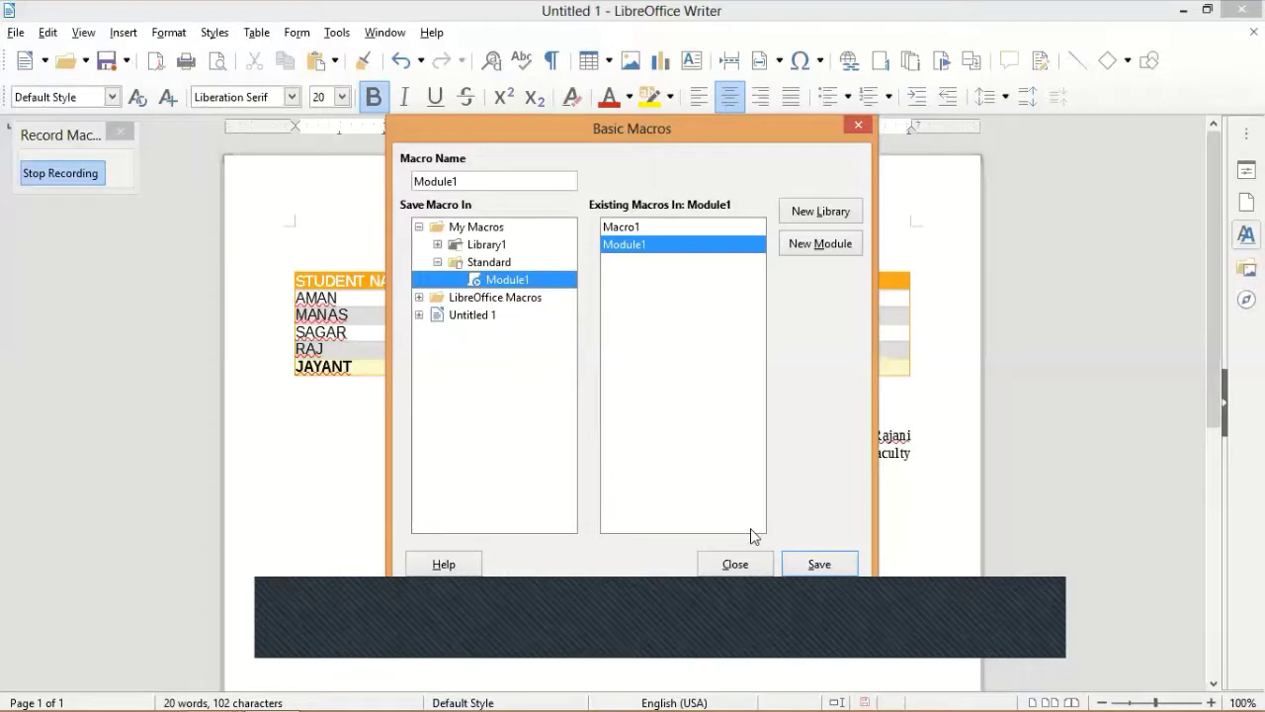
- Save the recording in the Standard library's Module1, overwriting the existing macro named Module1
left_click(483, 264)
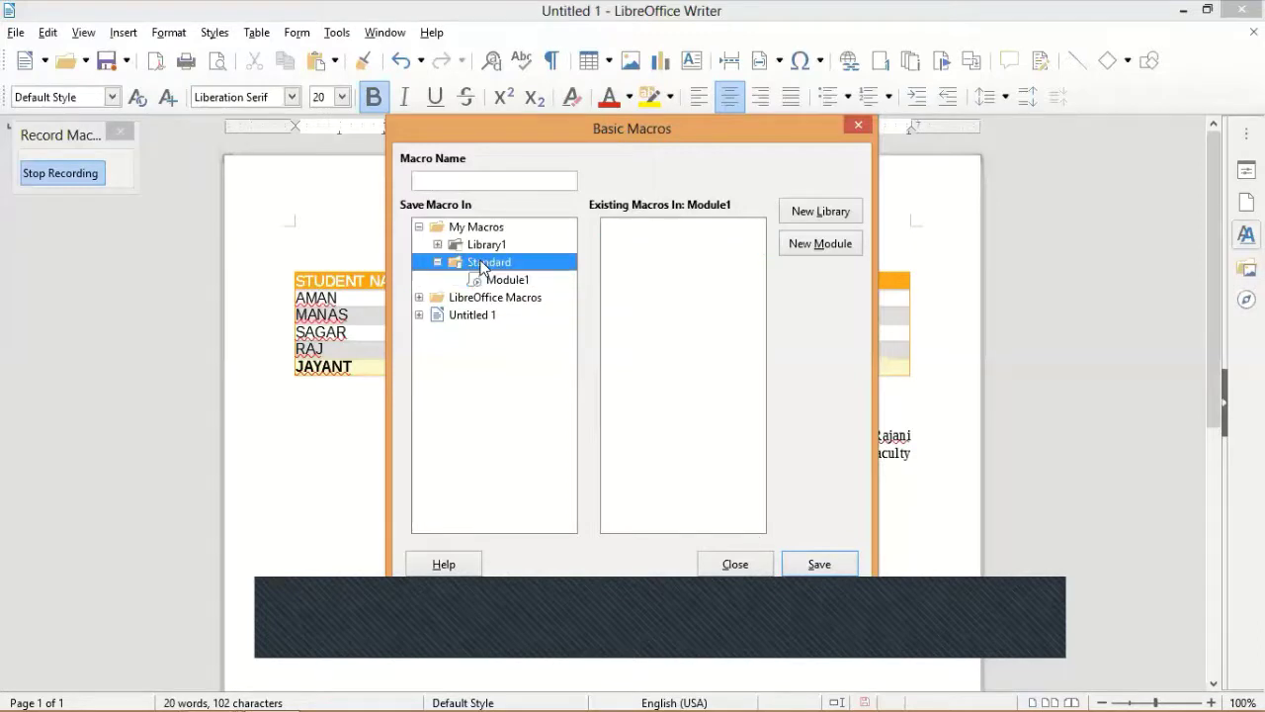
key("Down")
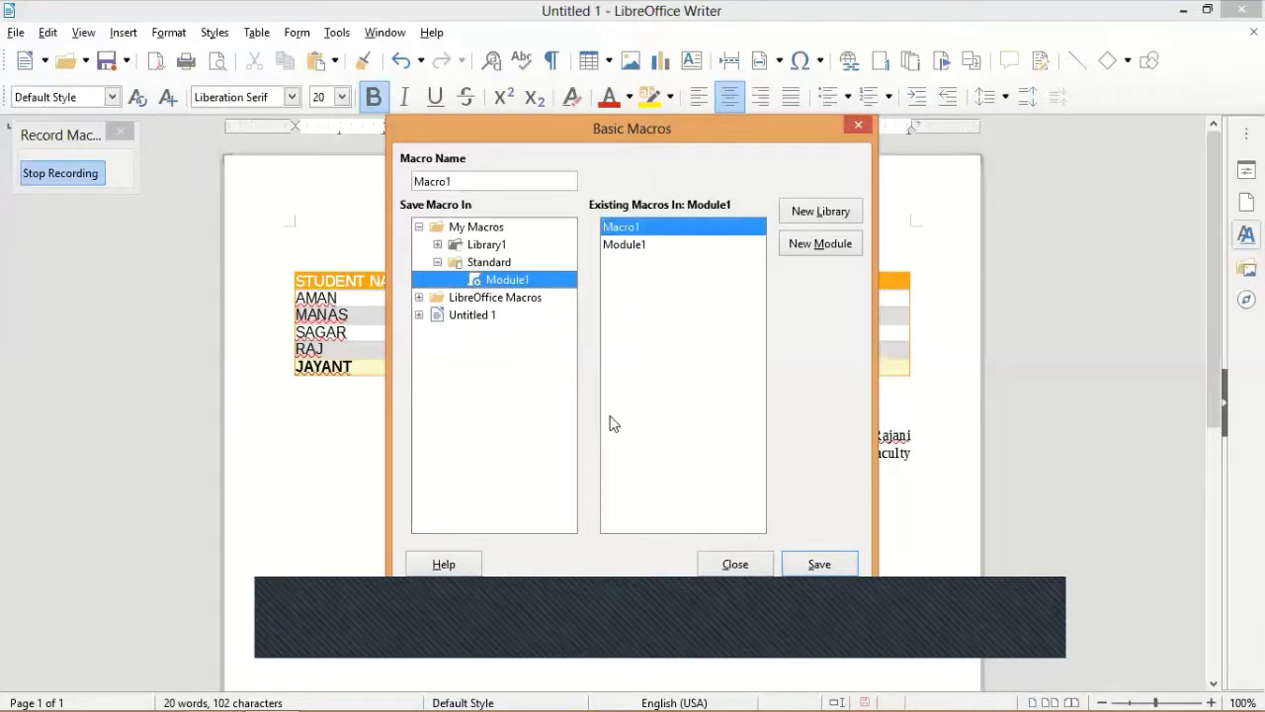
key("Down")
left_click(851, 568)
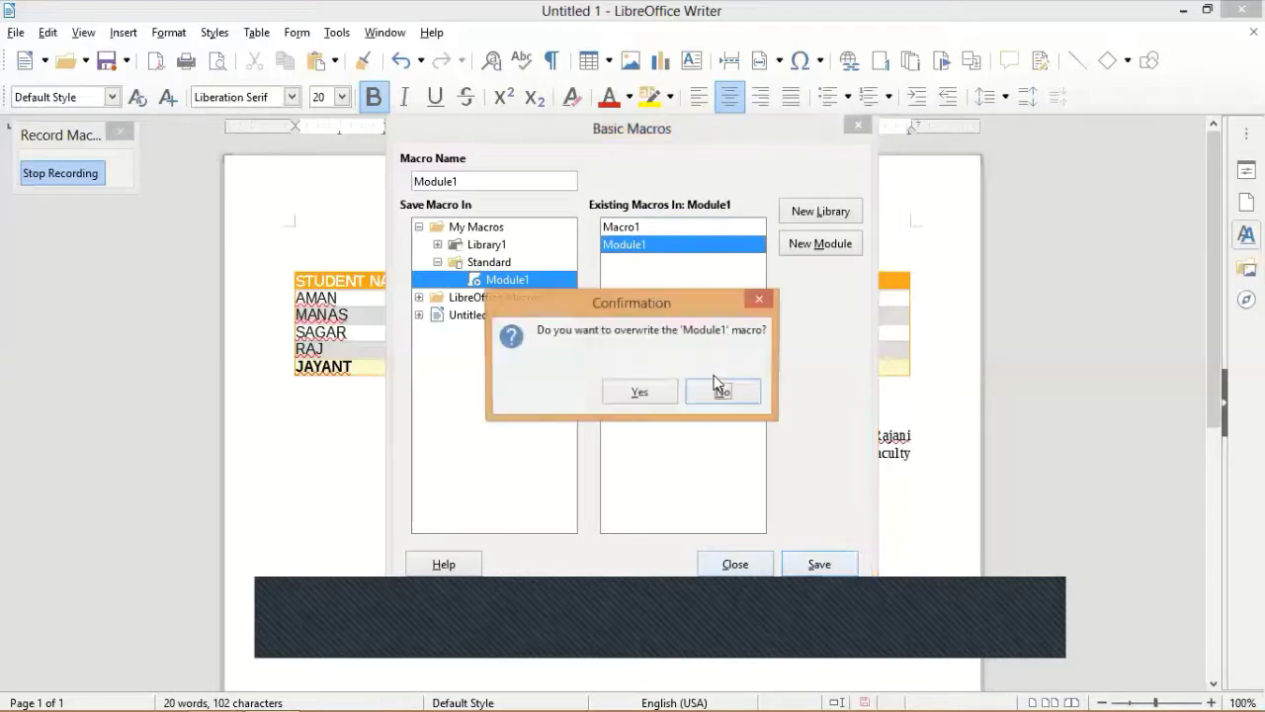
left_click(640, 392)
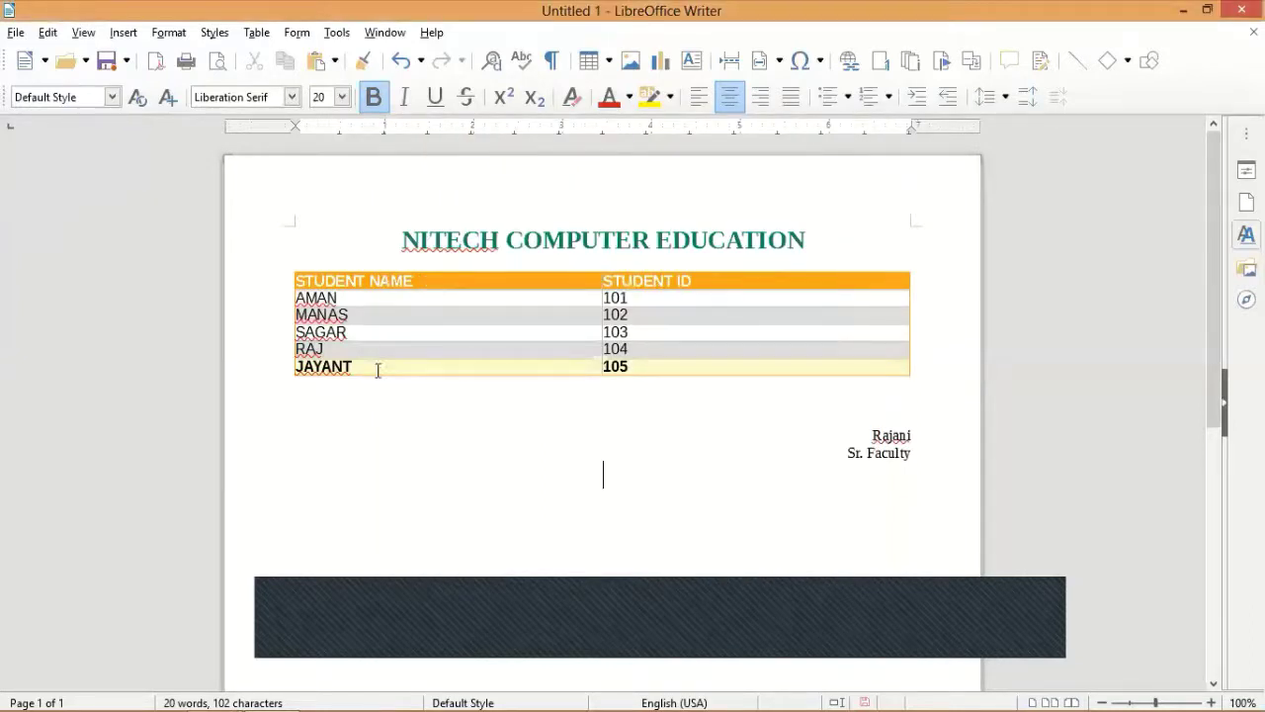
- Create a new blank document and run the Module1 macro from My Macros, Standard, Module1 in it
key("ctrl+n")
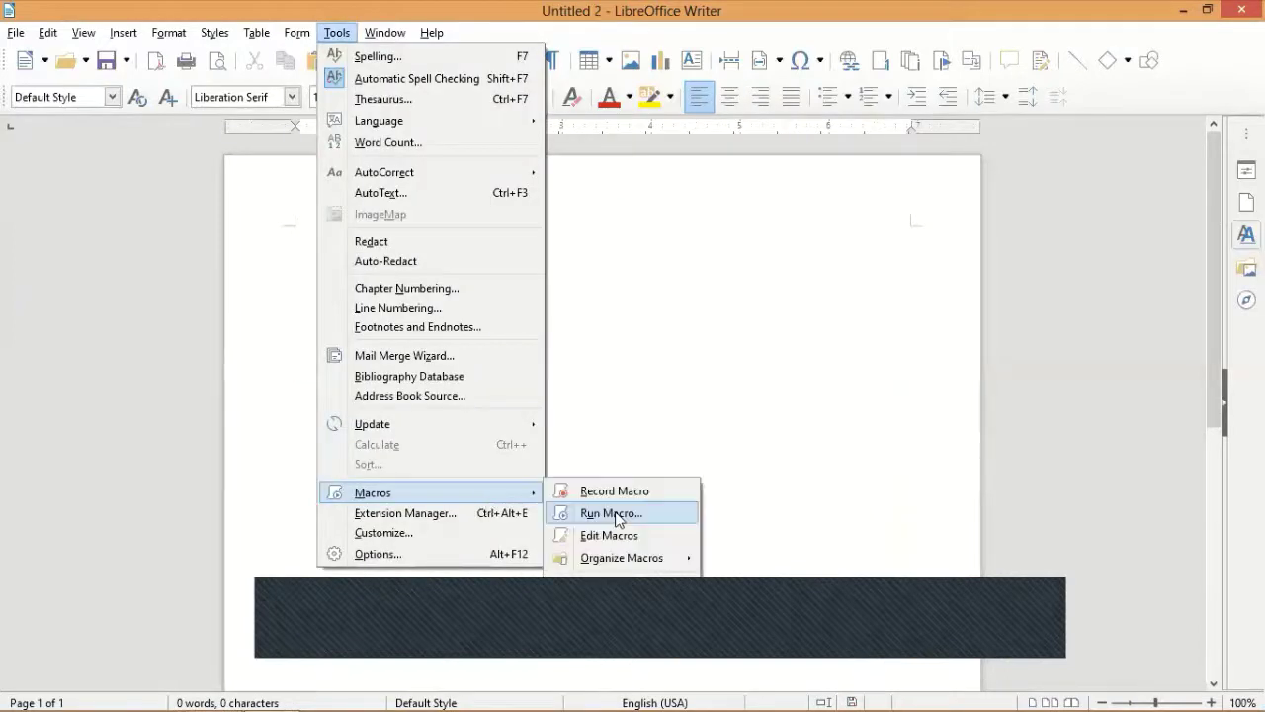
left_click(619, 518)
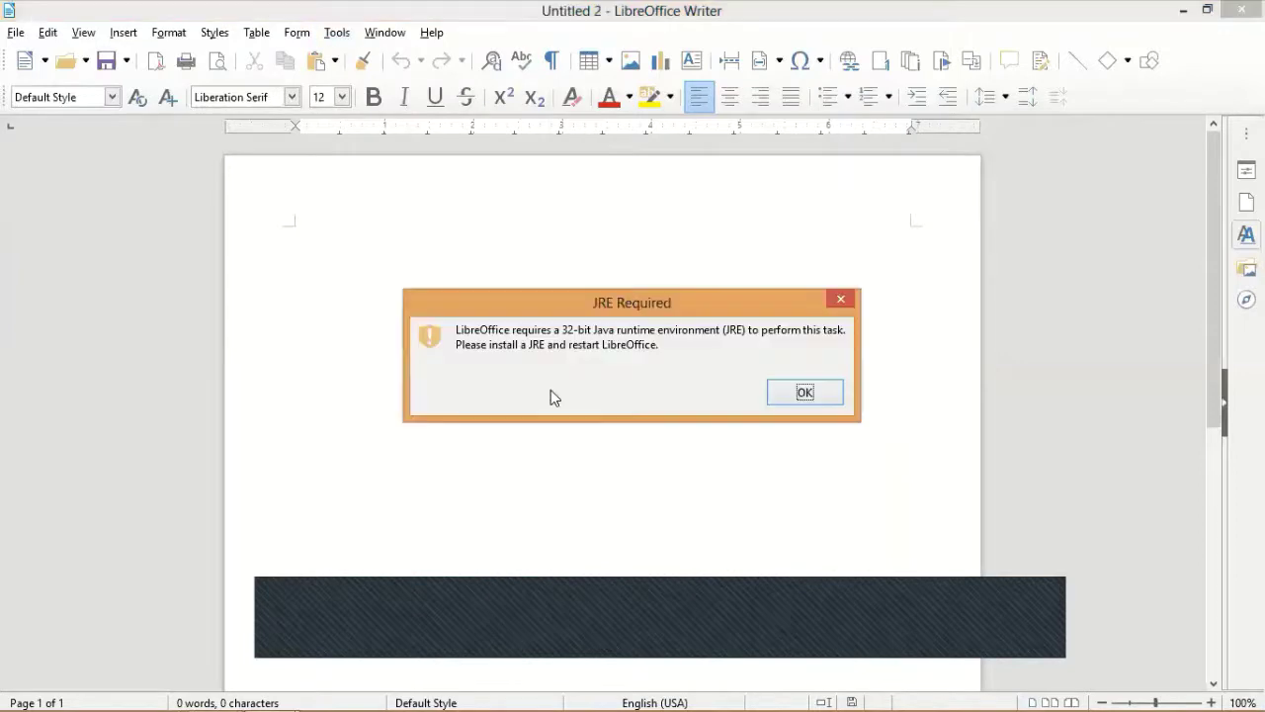
key("Return")
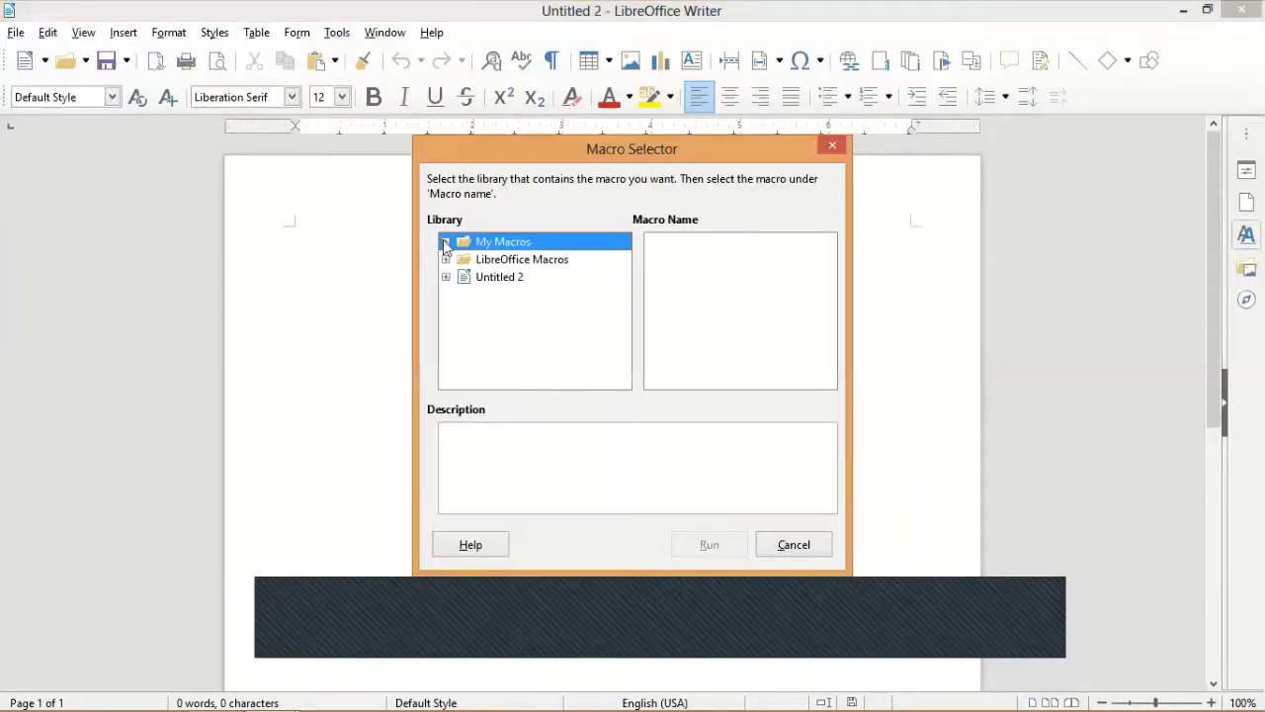
left_click(445, 243)
left_click(464, 277)
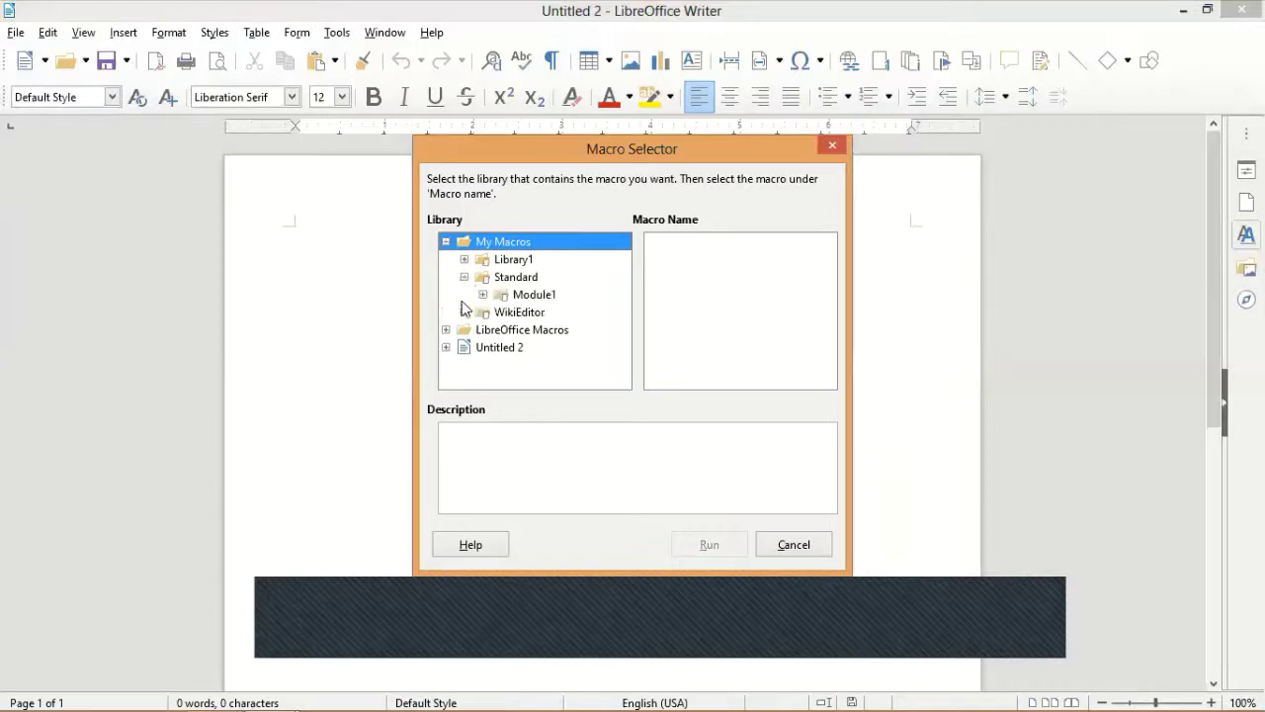
left_click(499, 295)
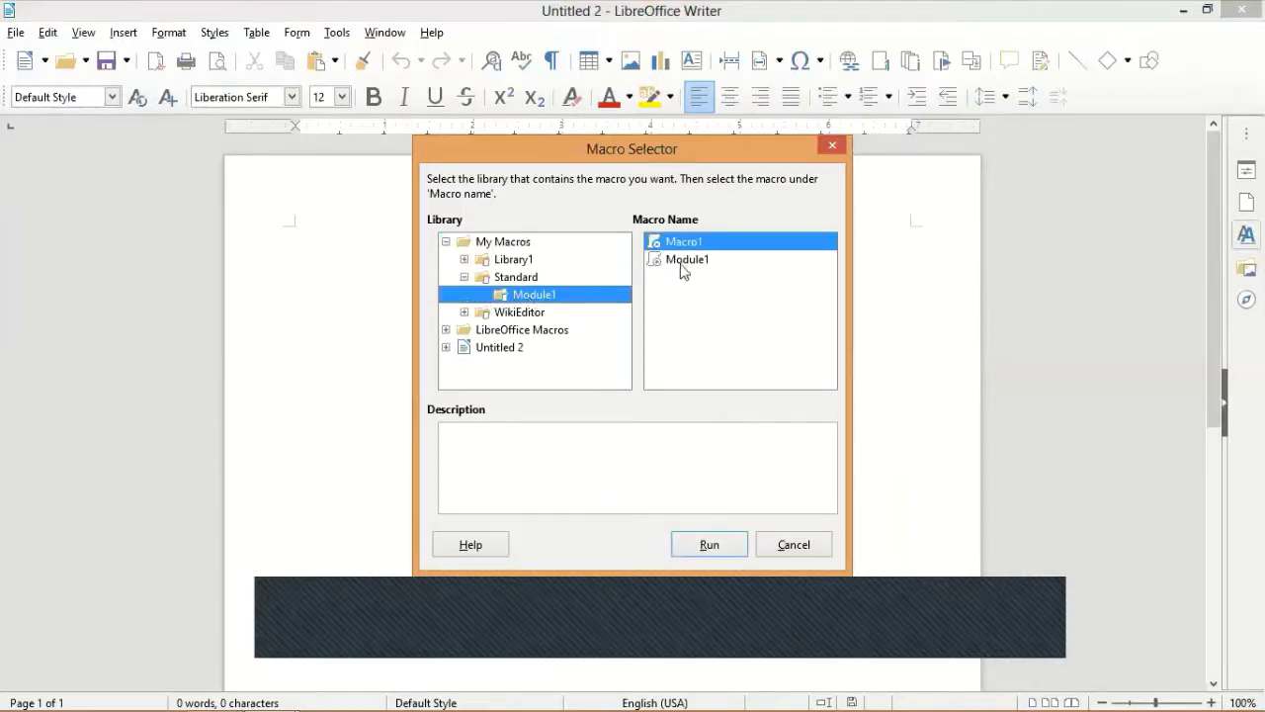
key("Down")
left_click(721, 544)
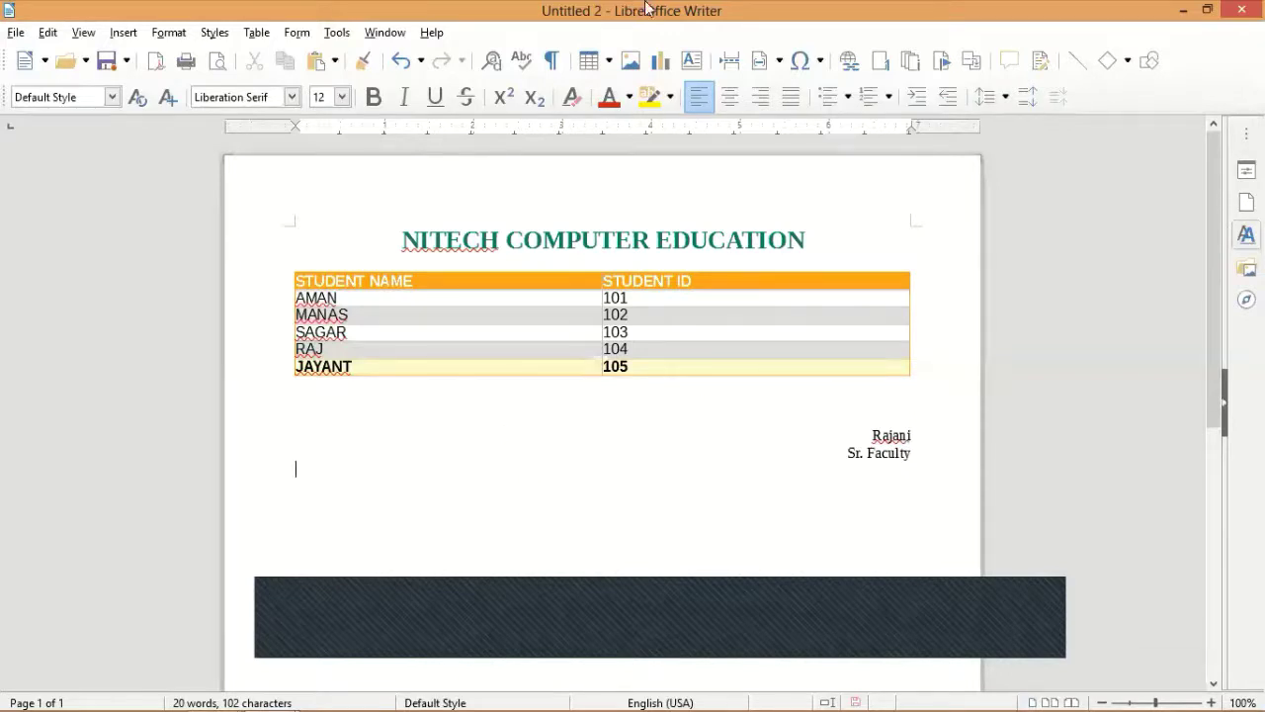
- Open the recorded macros for editing and examine the Basic code of Macro1 in the Standard library's Module1
left_click(337, 35)
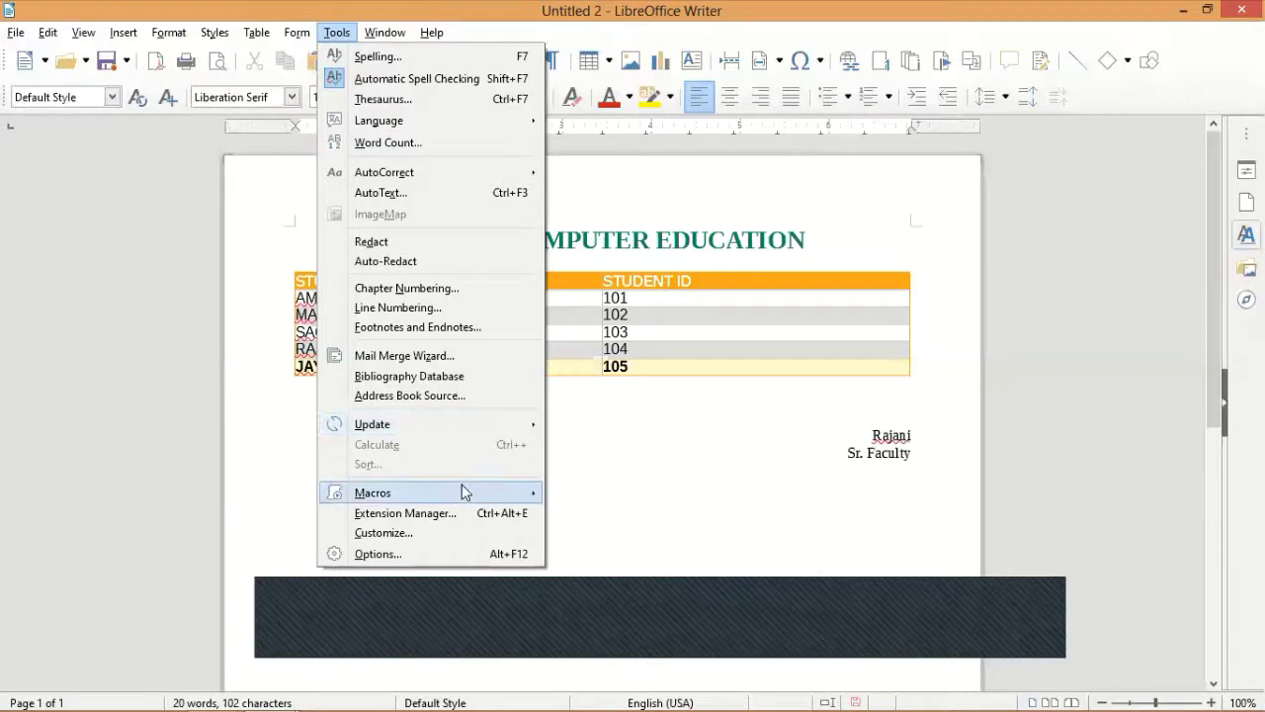
mouse_move(462, 491)
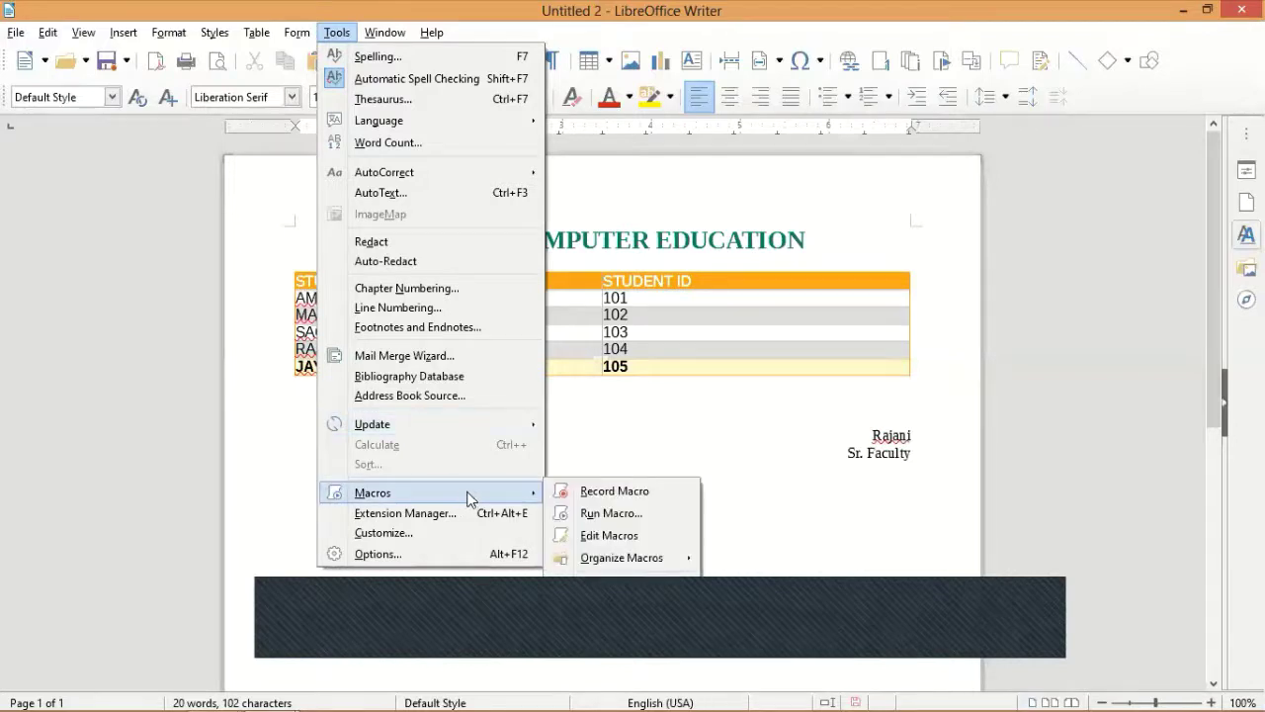
left_click(609, 535)
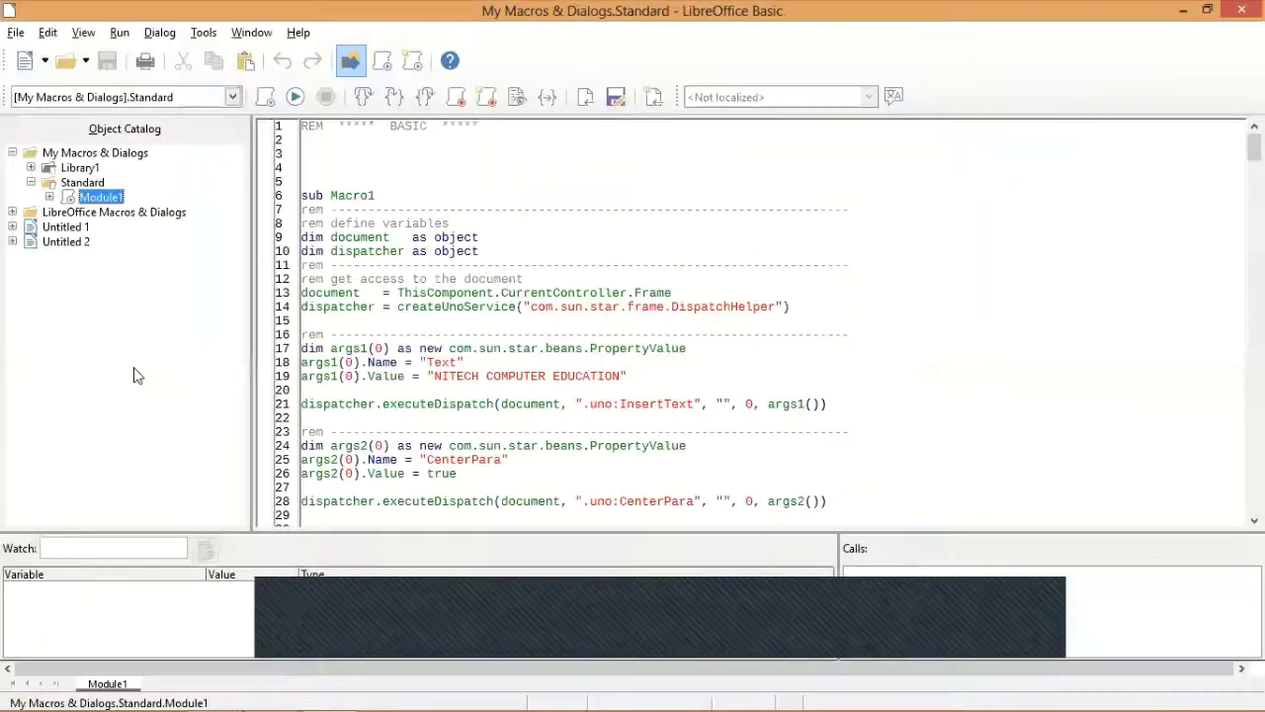
left_click(100, 197)
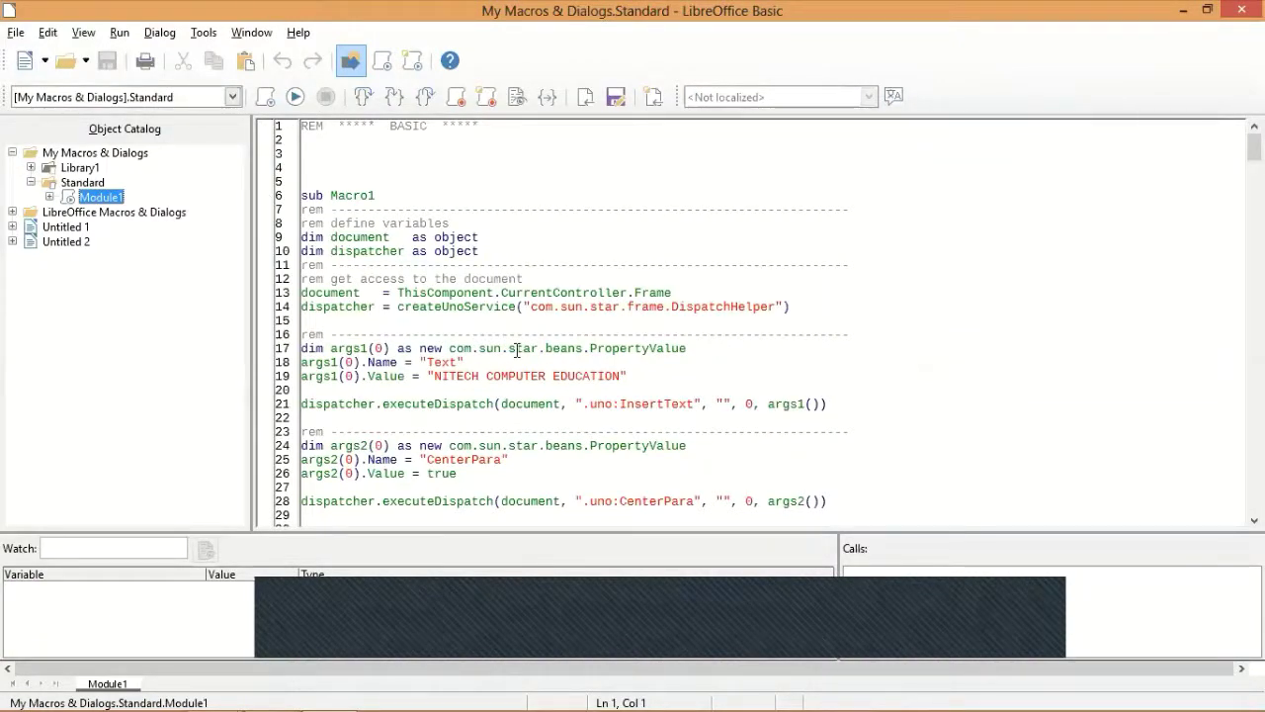
scroll(515, 349, "down", 4)
scroll(516, 350, "down", 15)
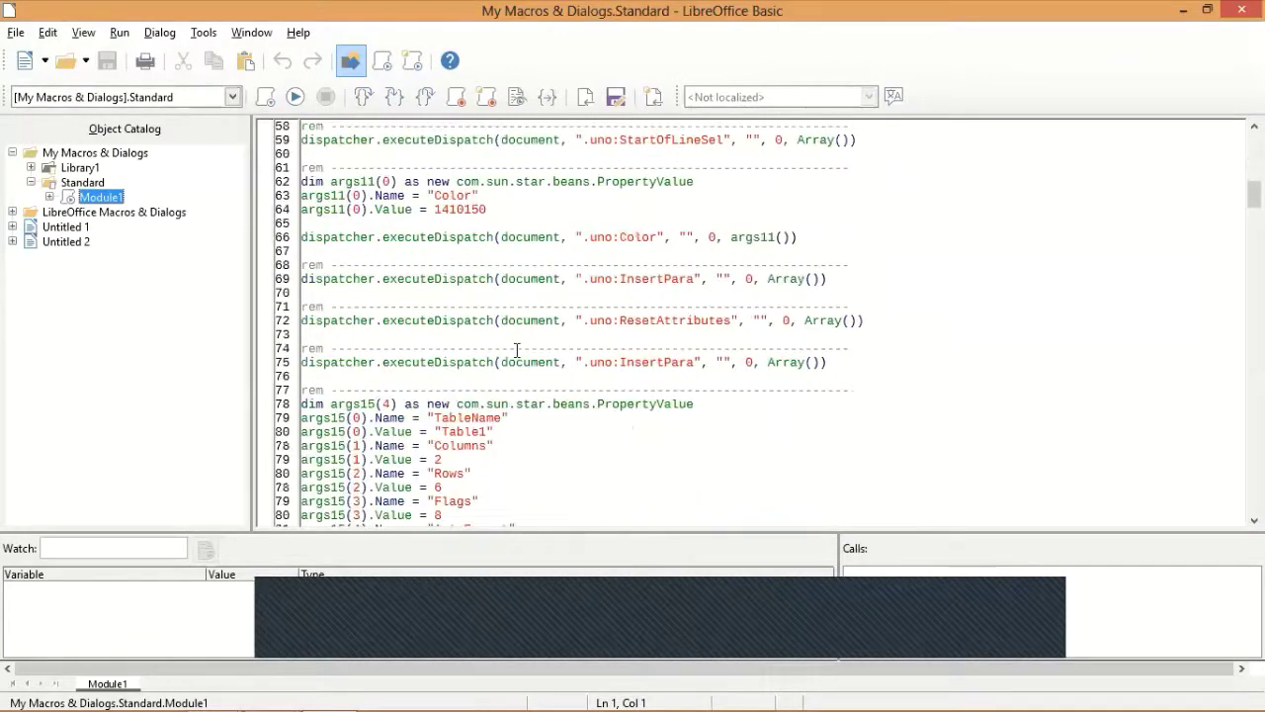
scroll(516, 350, "down", 6)
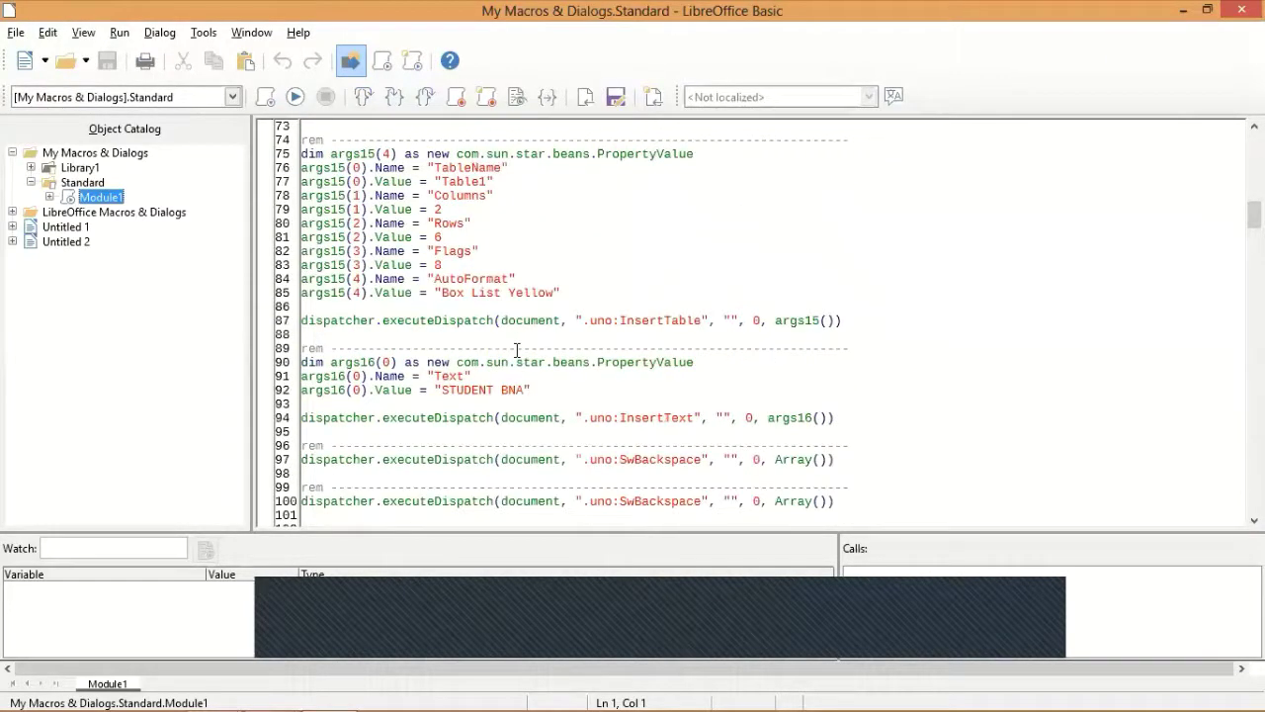
scroll(516, 350, "down", 7)
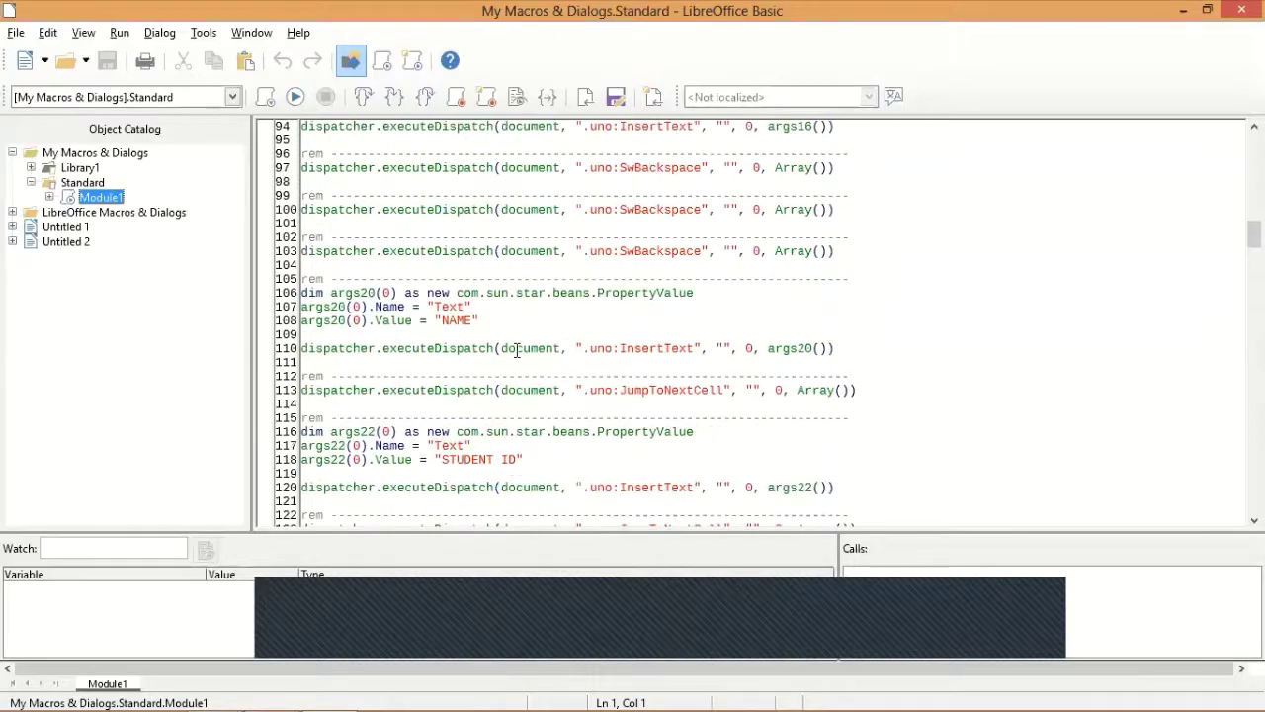
scroll(516, 349, "down", 8)
scroll(516, 350, "down", 6)
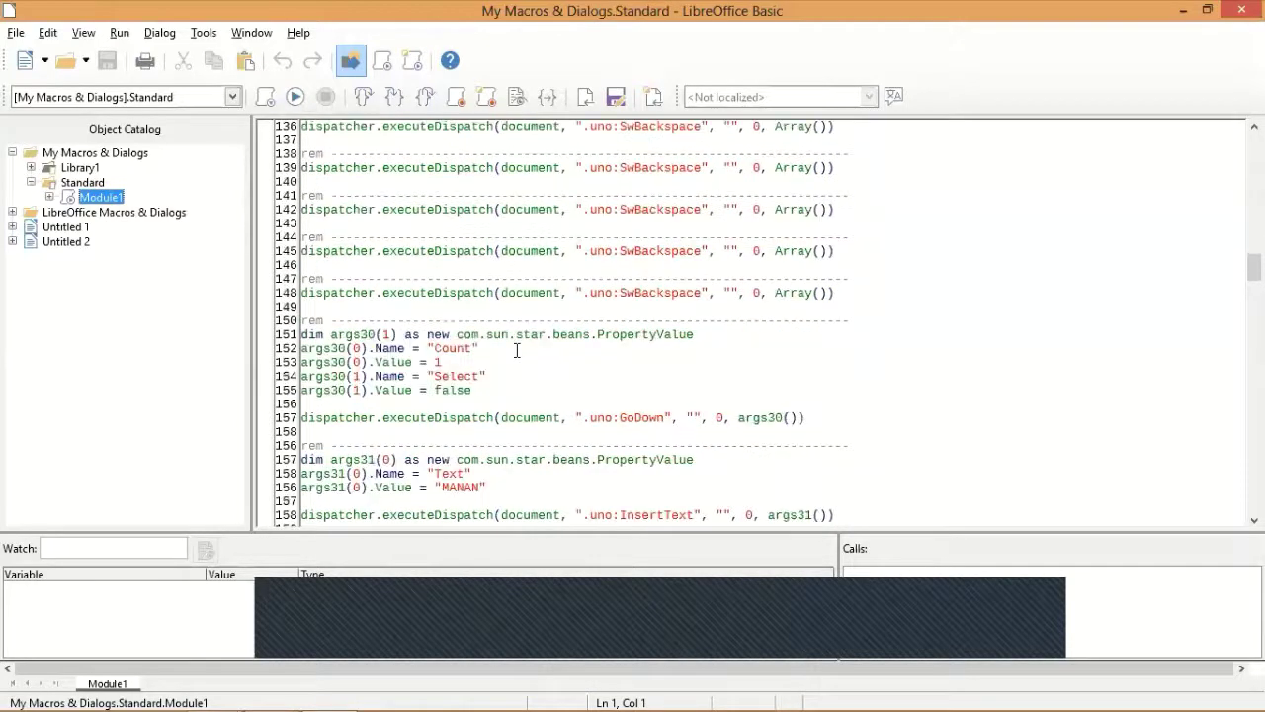
scroll(516, 350, "down", 2)
scroll(516, 349, "down", 9)
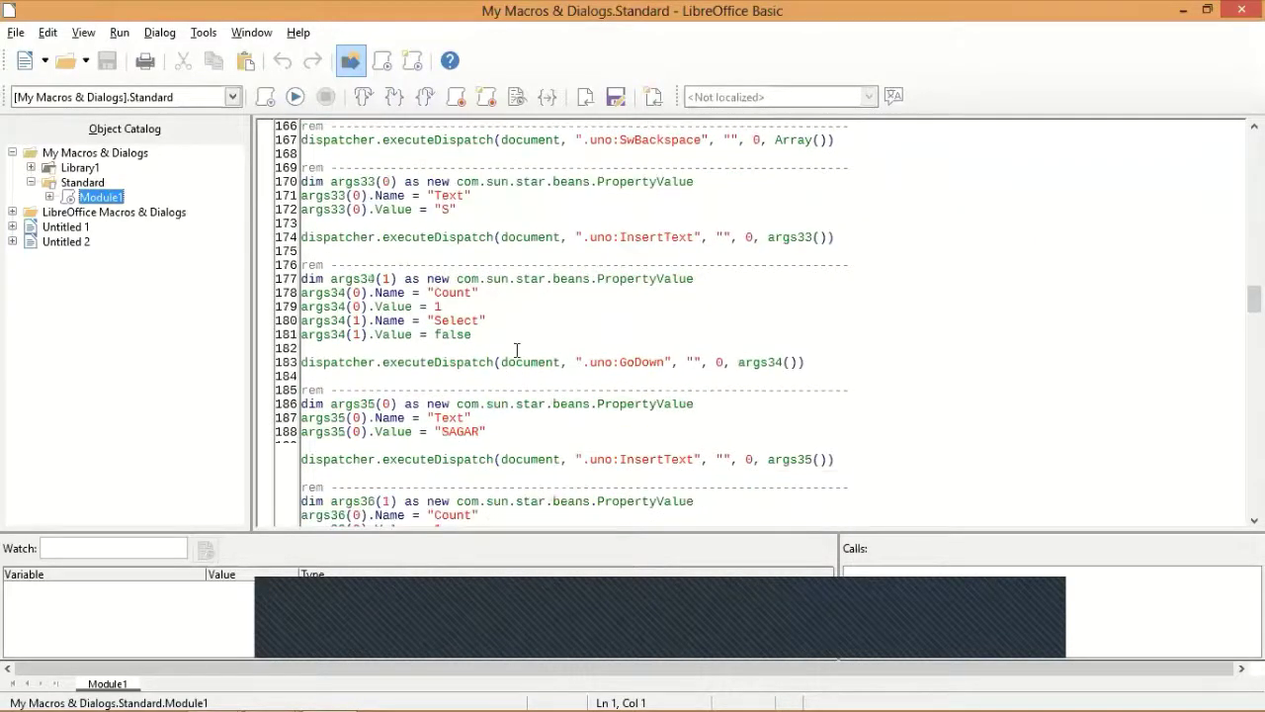
- Examine the remaining Basic code of Macro1 through to the end of the Module1 macro, then review Macro1's table and sign-off statements again
scroll(516, 350, "down", 12)
scroll(512, 351, "down", 8)
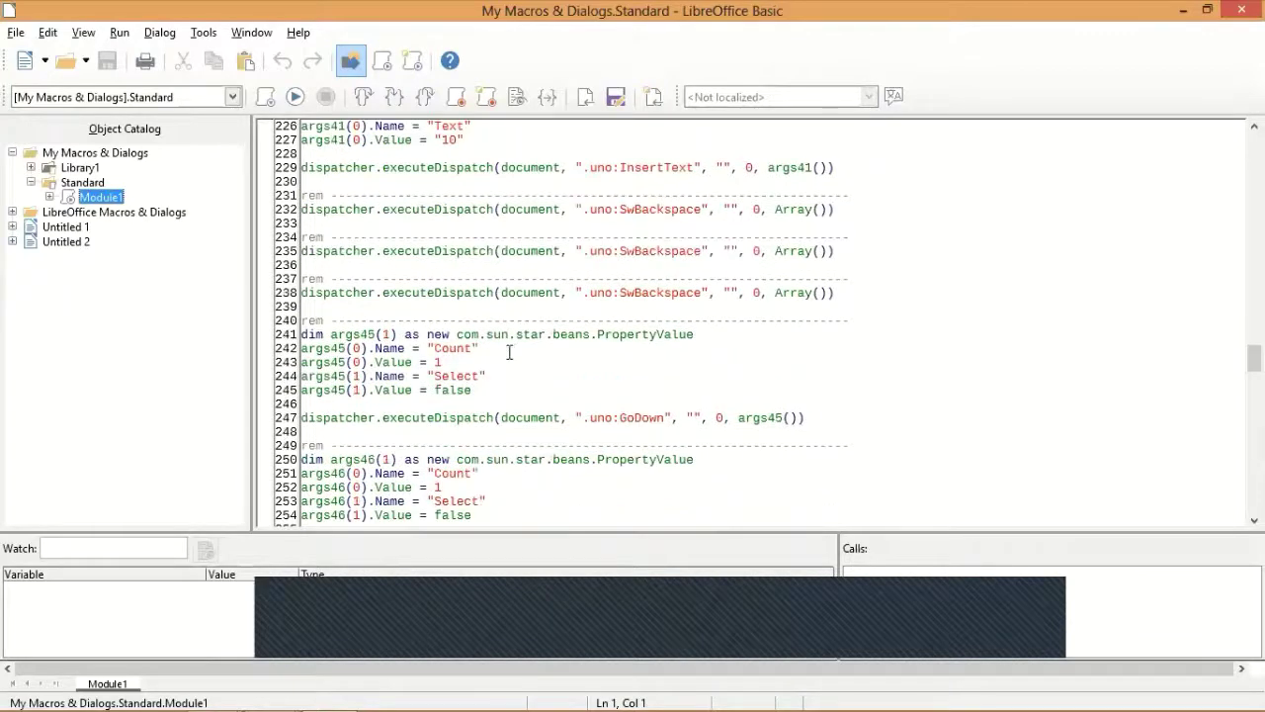
scroll(510, 353, "down", 19)
scroll(510, 352, "down", 6)
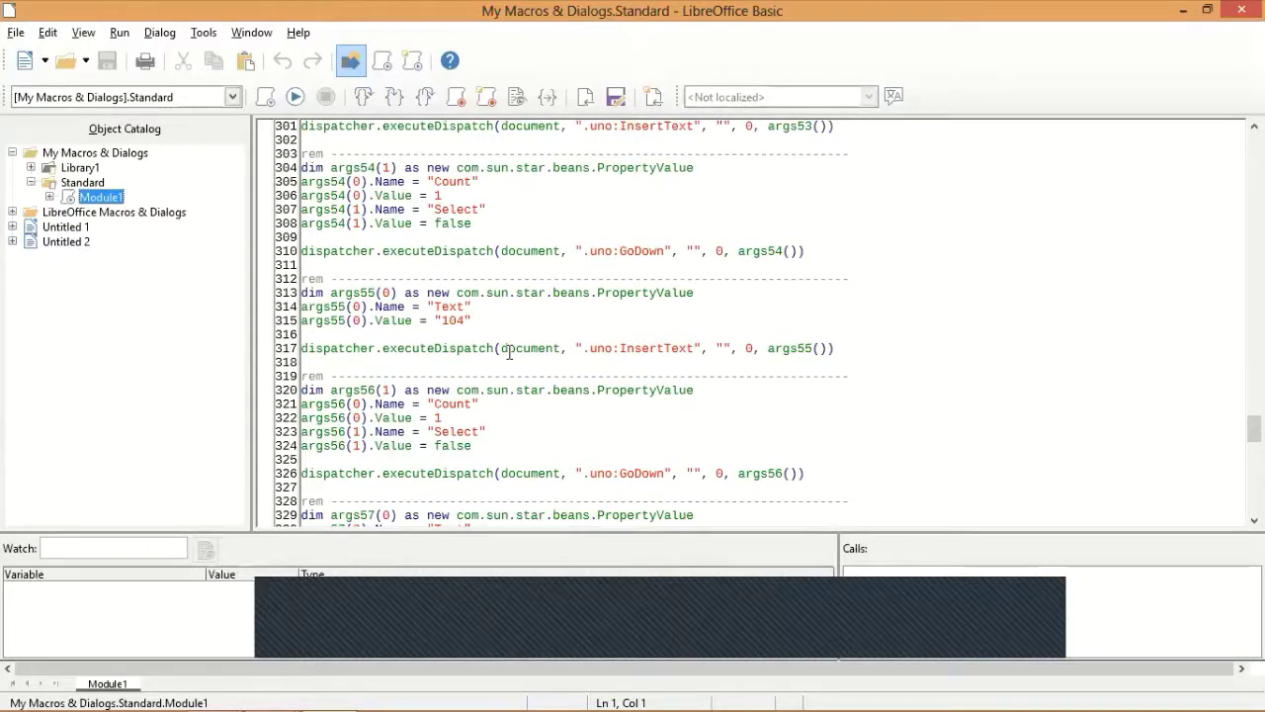
scroll(589, 407, "down", 18)
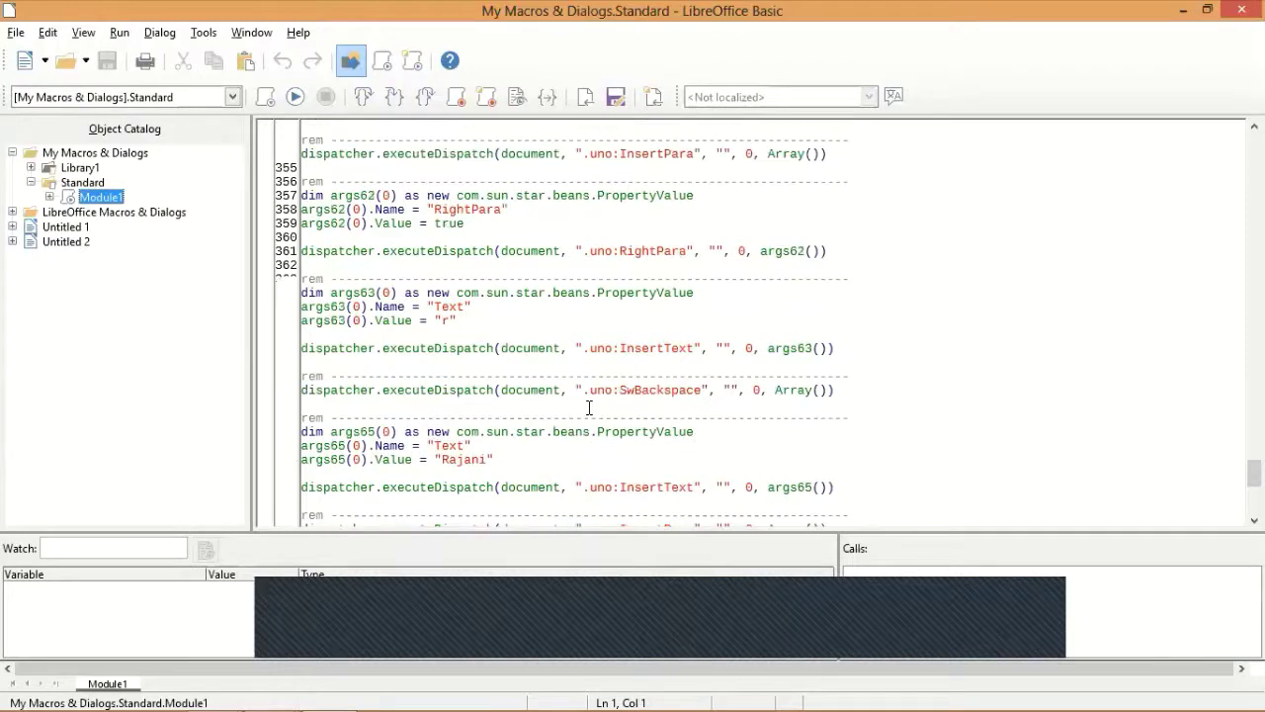
scroll(589, 407, "down", 8)
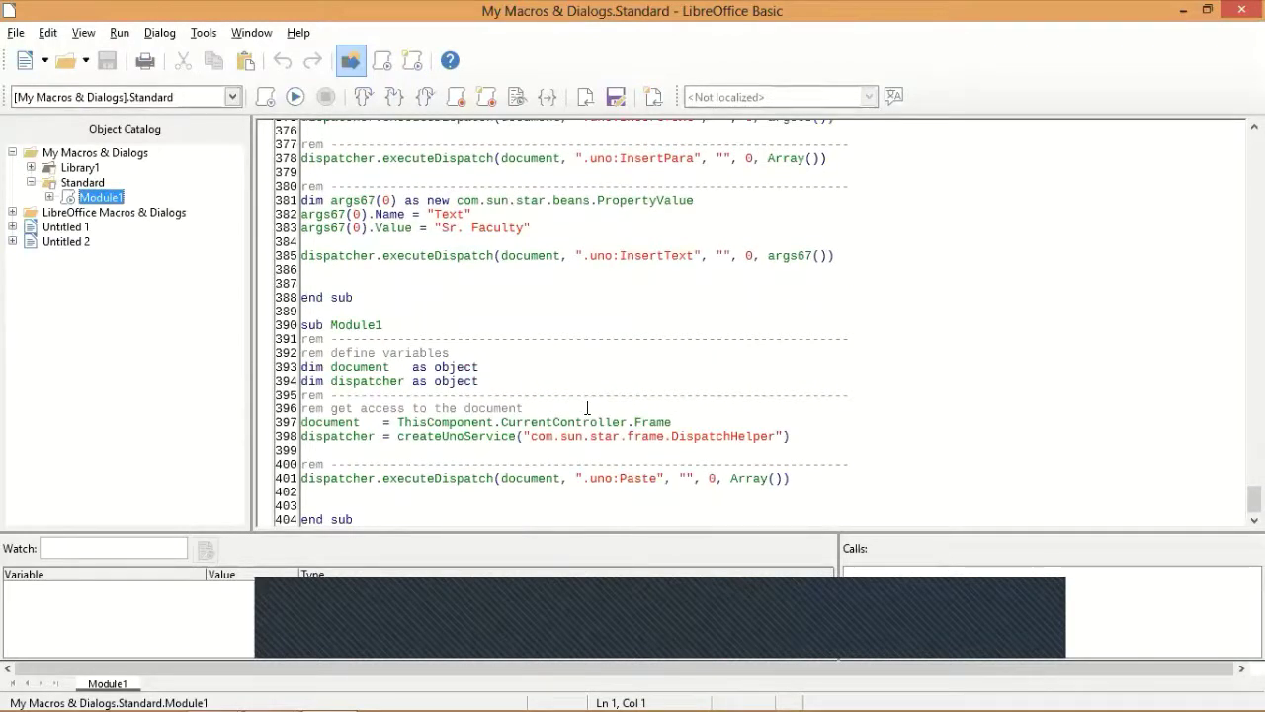
scroll(634, 487, "up", 2)
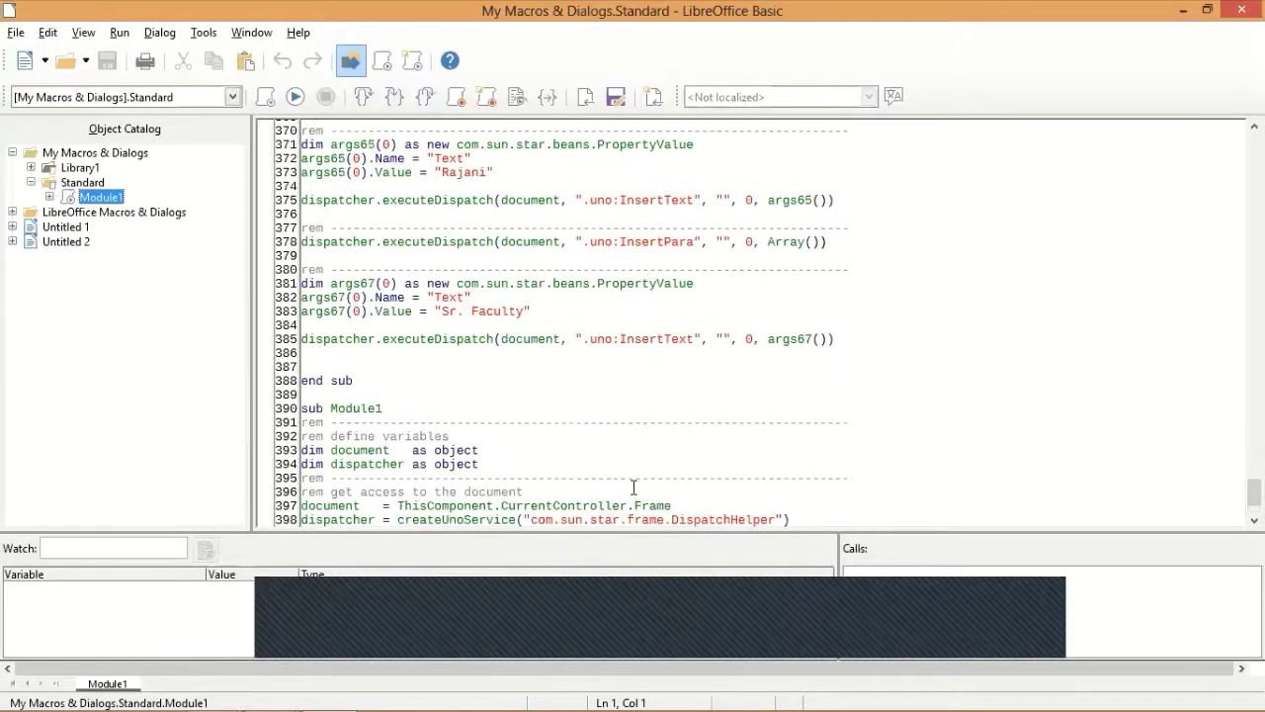
scroll(633, 487, "up", 2)
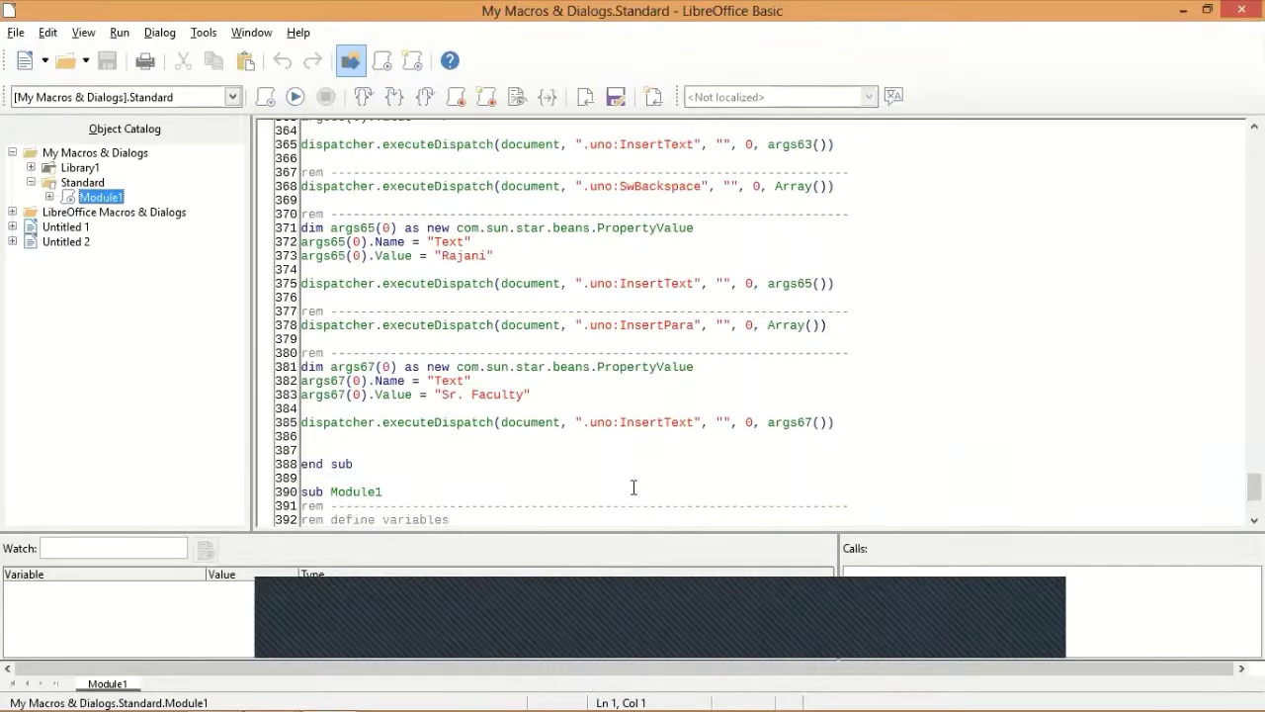
scroll(634, 487, "up", 10)
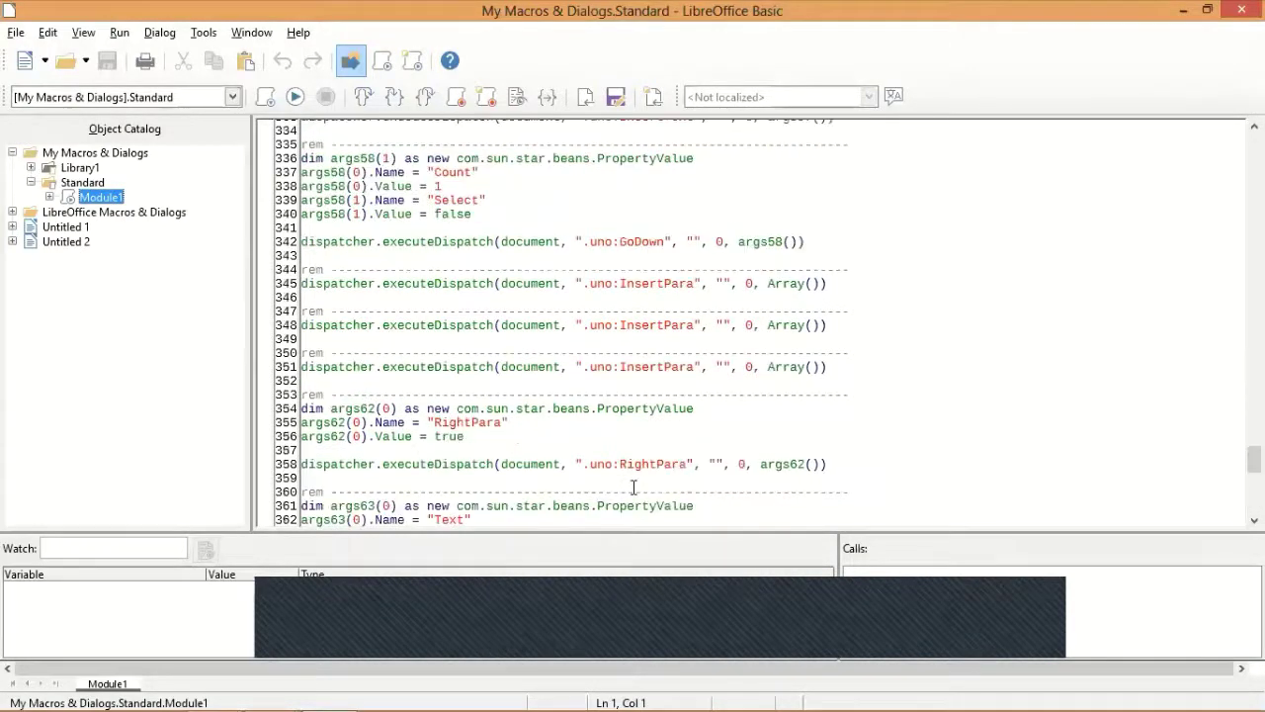
scroll(634, 487, "up", 4)
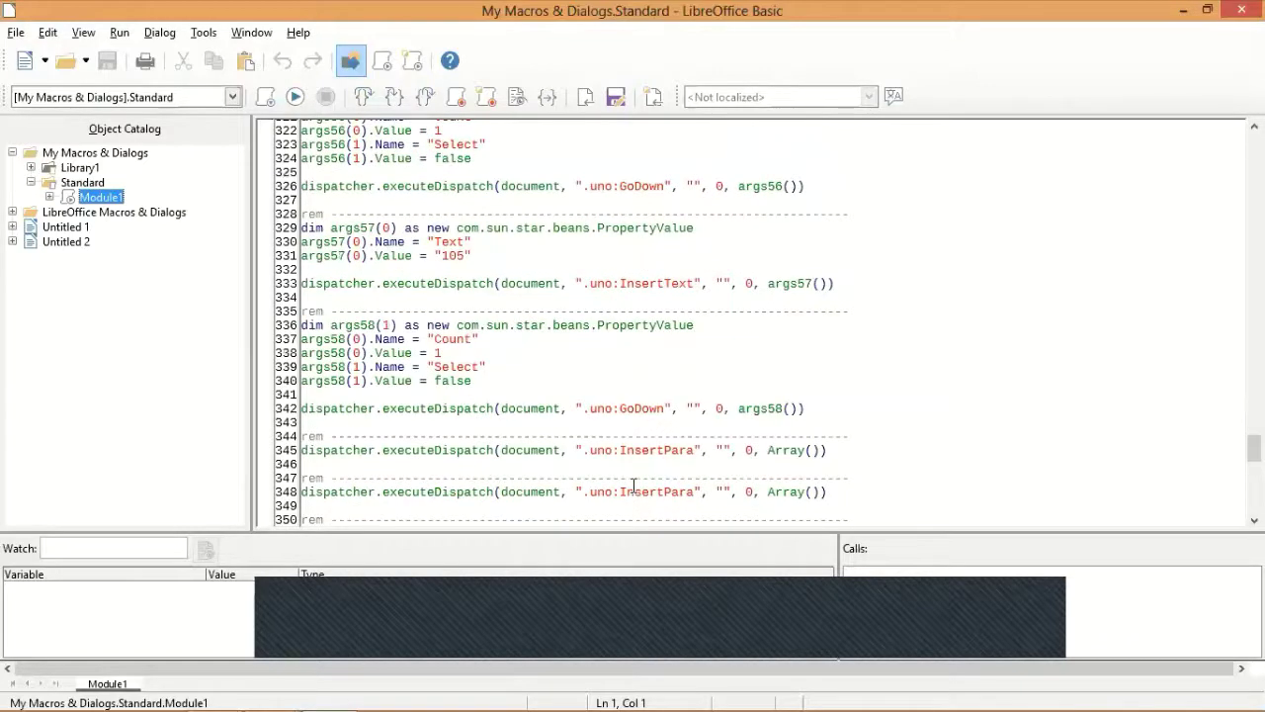
scroll(423, 445, "up", 7)
scroll(423, 445, "up", 16)
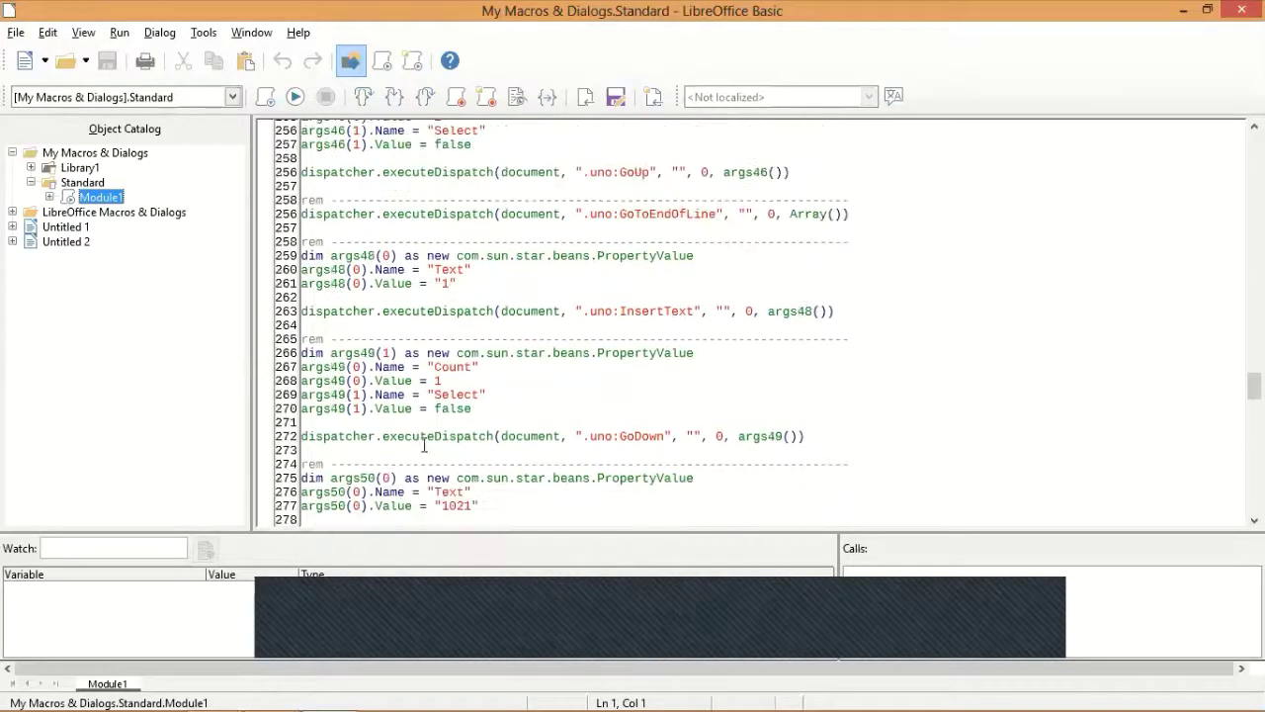
scroll(423, 444, "up", 12)
scroll(423, 446, "up", 6)
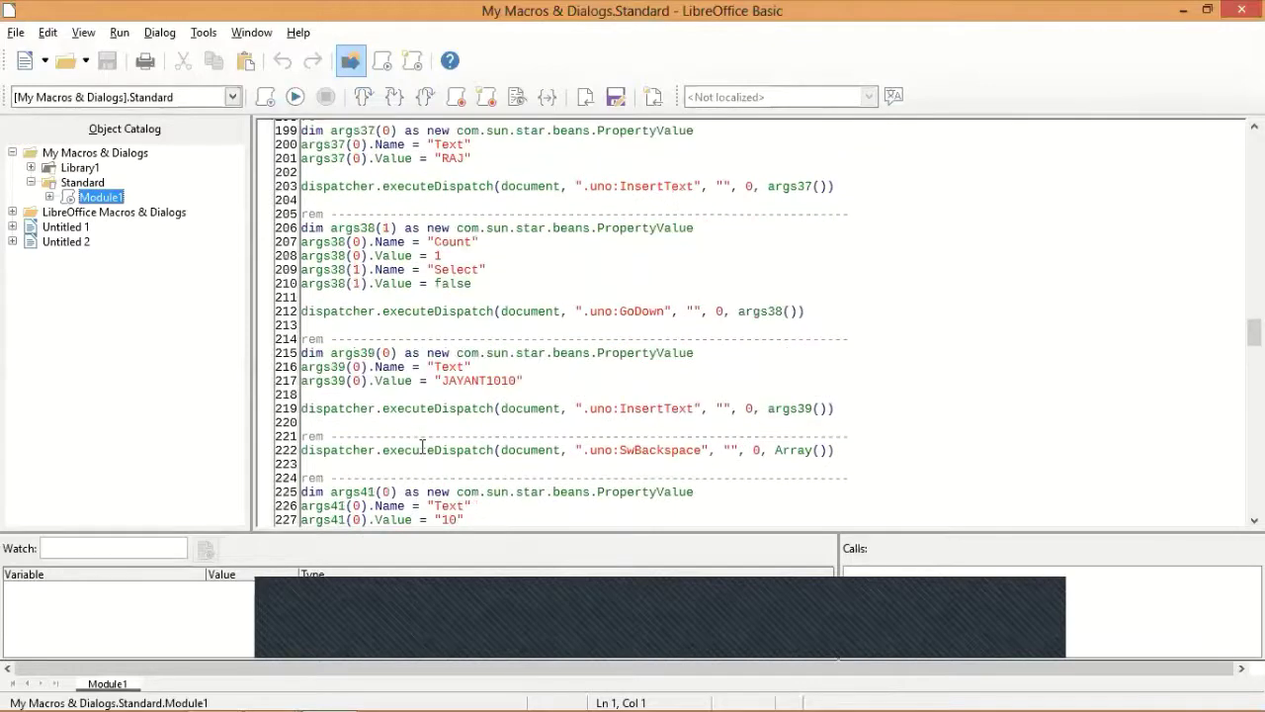
- Switch to the Untitled 2 document in Writer and replace the student name beside ID 102 with another student's name
key("alt+Tab")
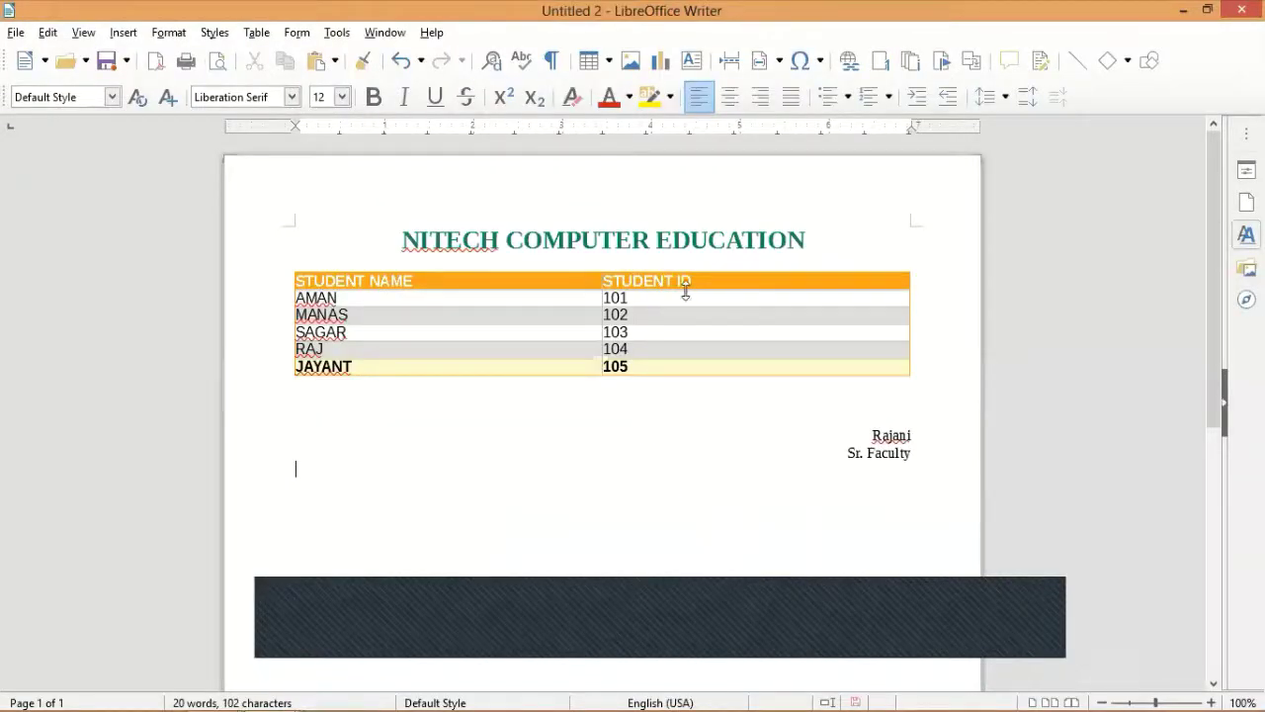
triple_click(852, 240)
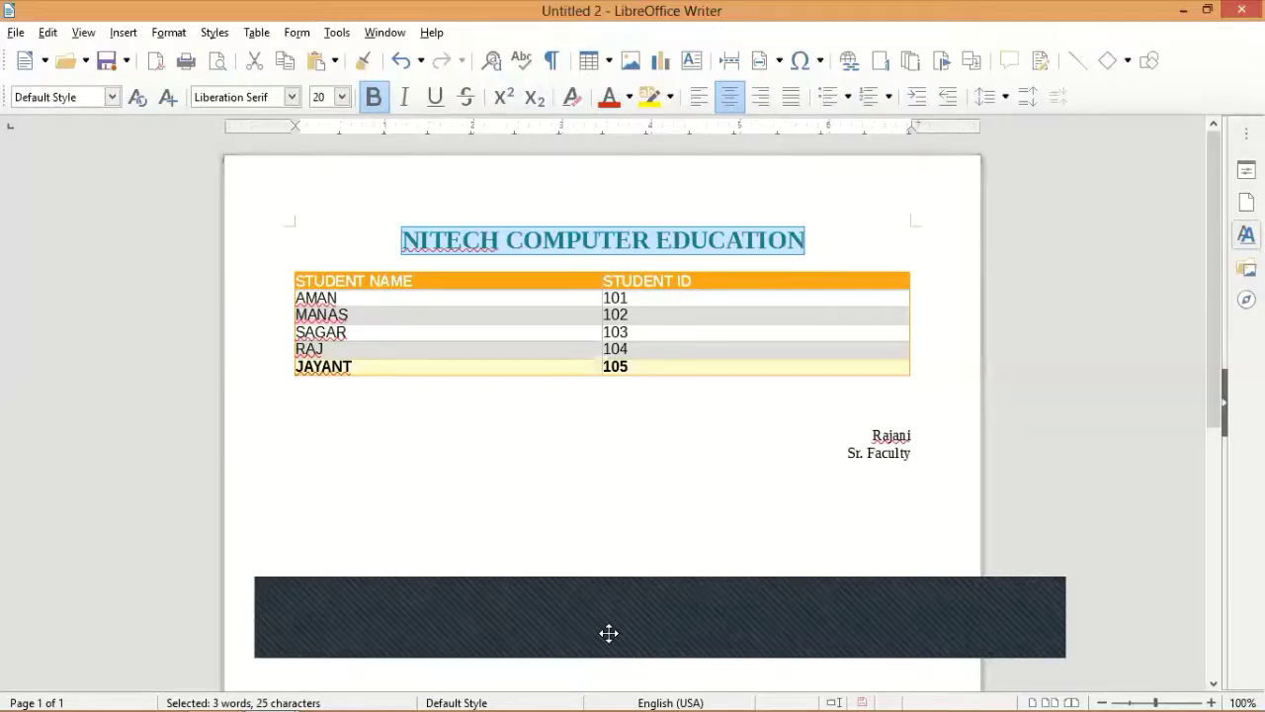
left_click(435, 314)
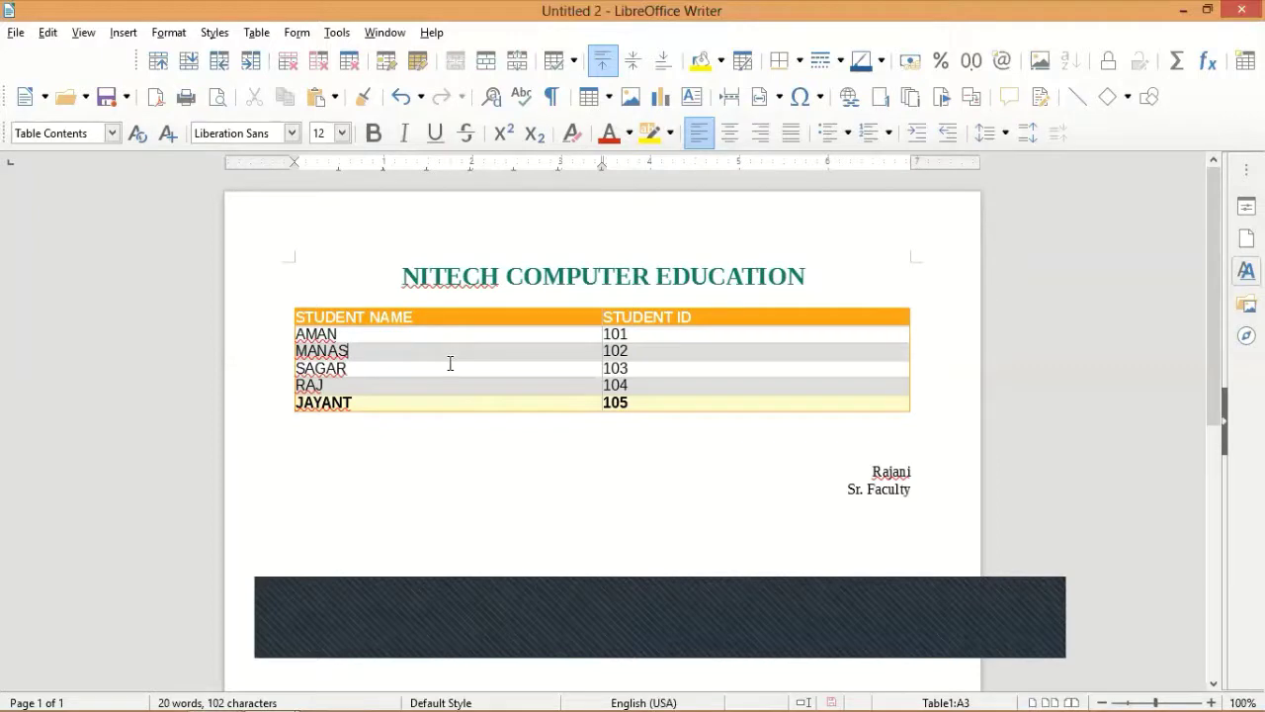
key("BackSpace")
key("BackSpace")
key("BackSpace")
key("BackSpace")
key("BackSpace")
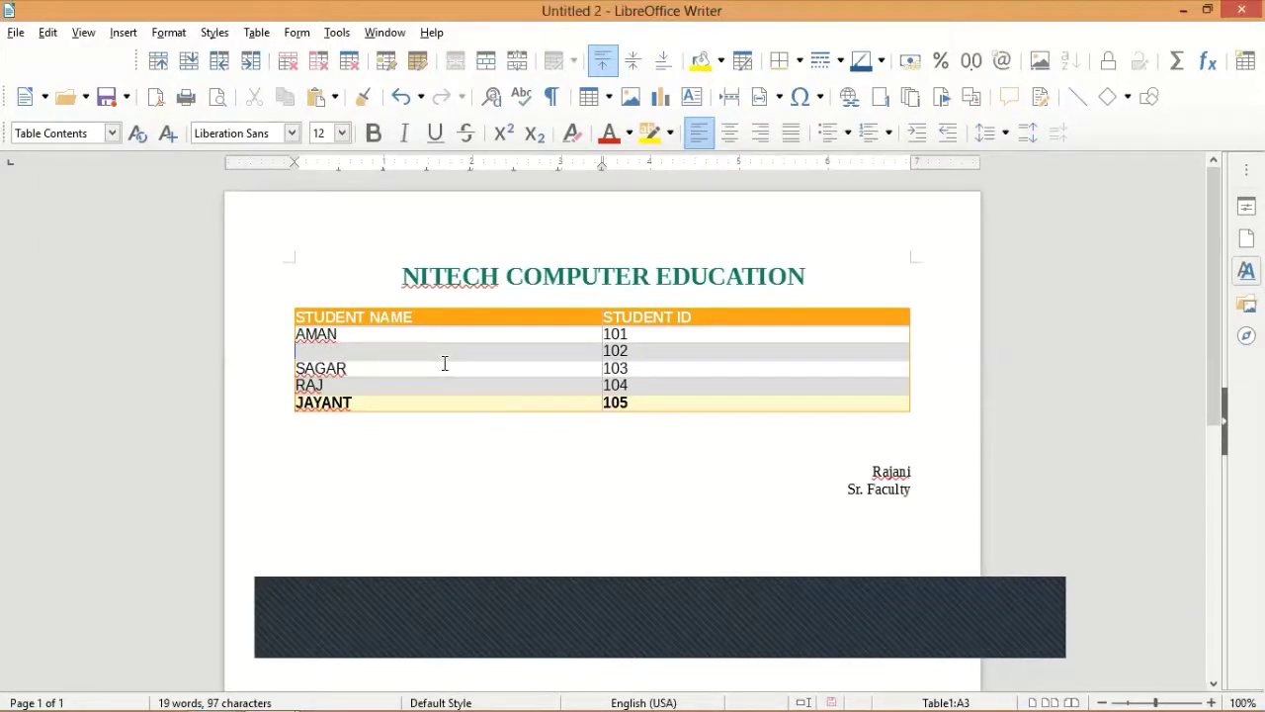
type("SARIKA")
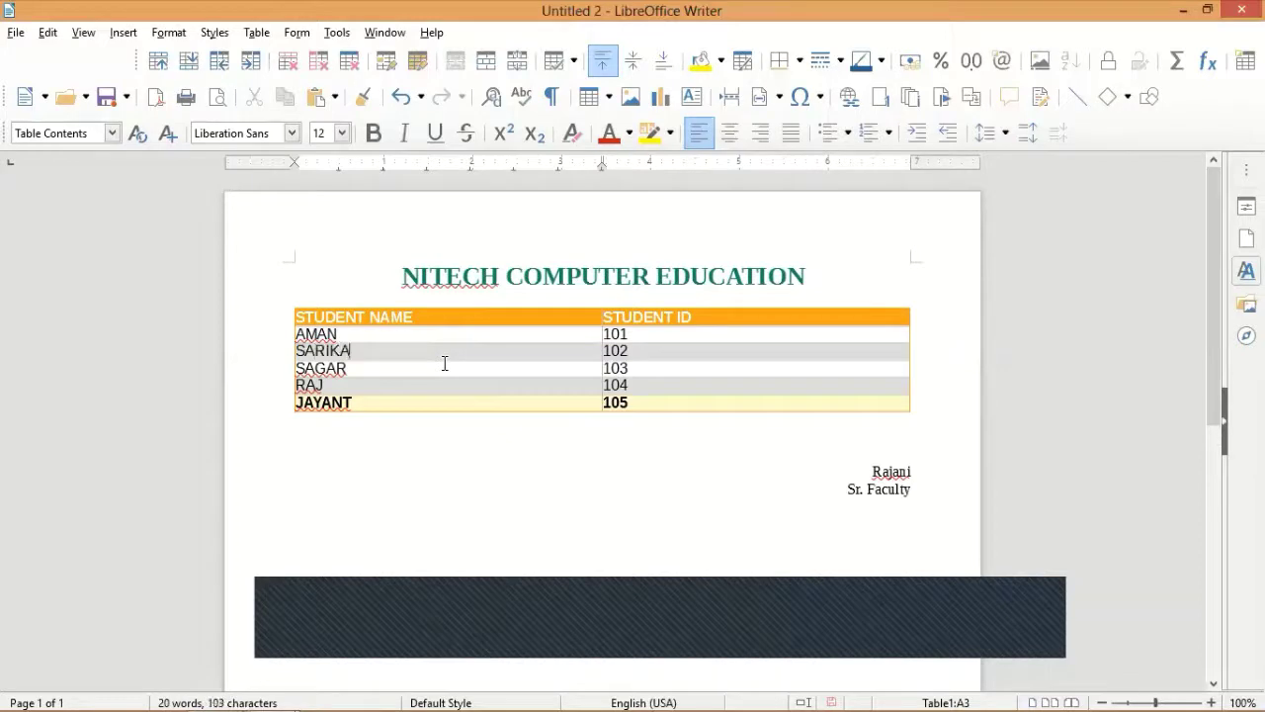
- Insert a table row below the student with ID 103 and enter a new student's name in its first cell
left_click(484, 370)
left_click(259, 32)
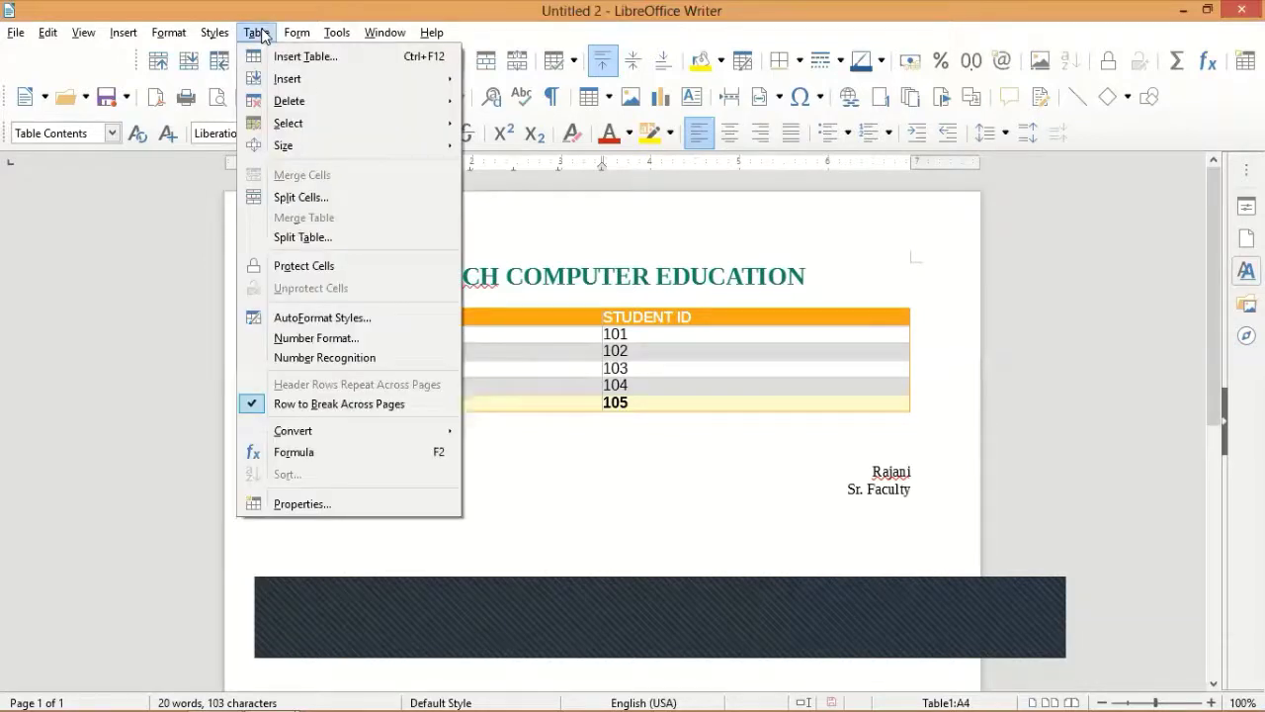
mouse_move(303, 80)
left_click(516, 102)
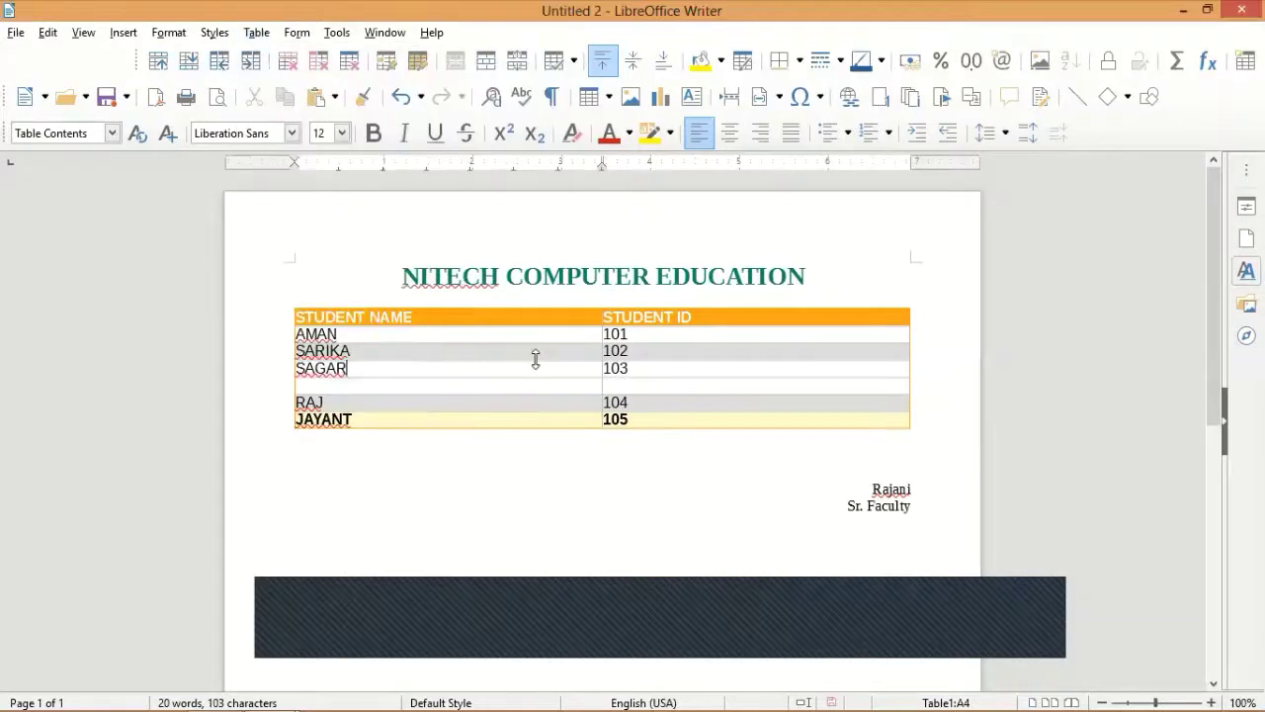
left_click(460, 385)
type("RIYA")
left_click(523, 475)
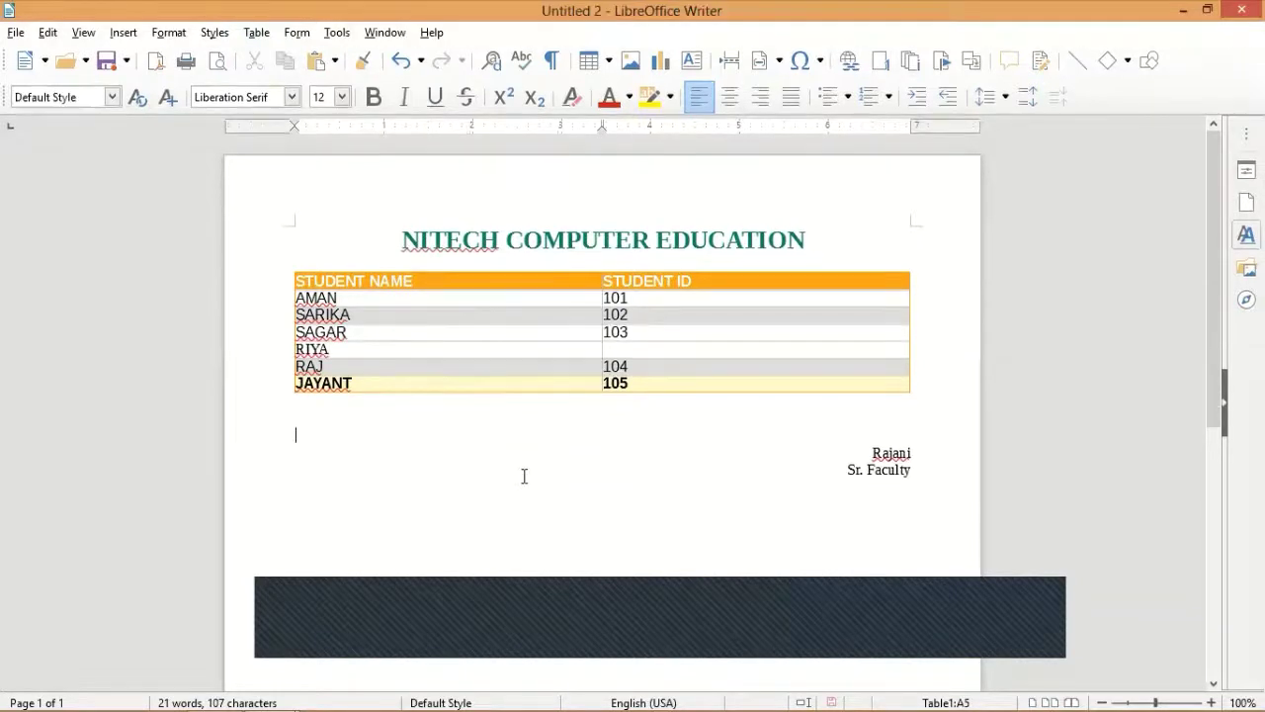